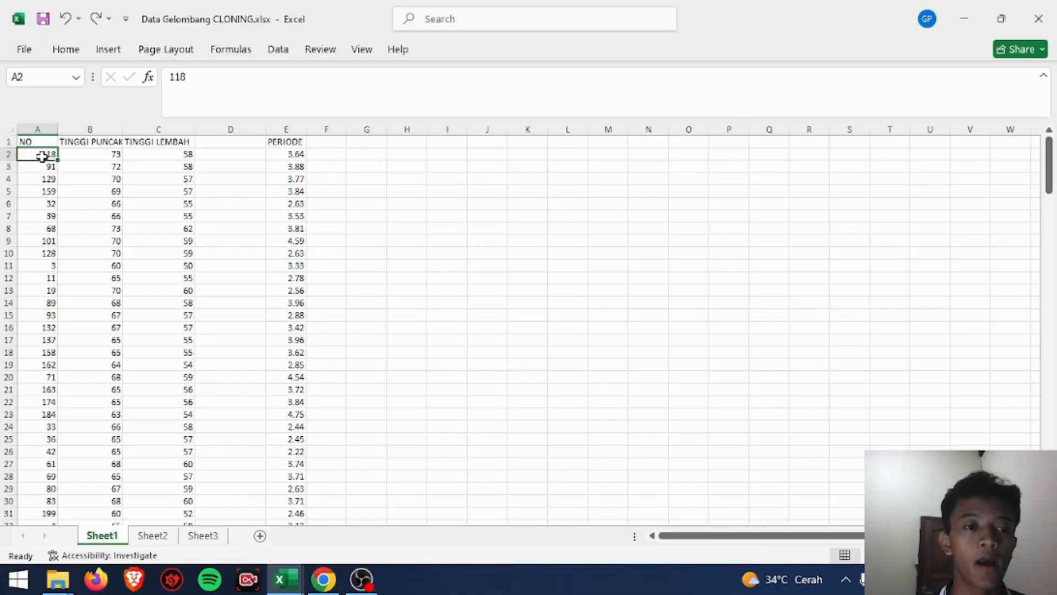
Sort the NO values in A2:A201 from smallest to largest, continuing with the current selection only
drag(41, 157, 39, 510)
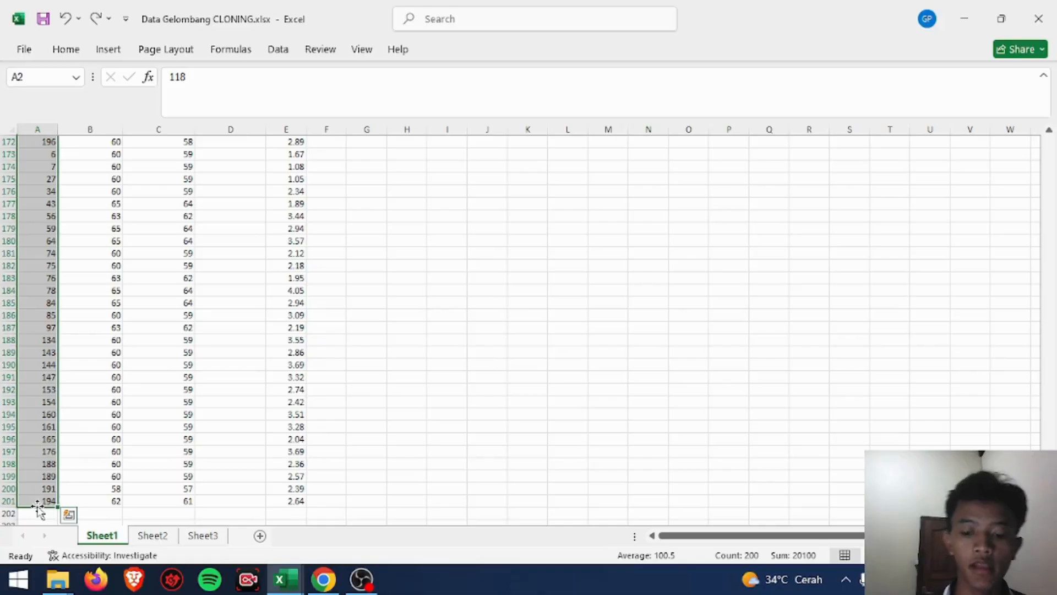
click(64, 48)
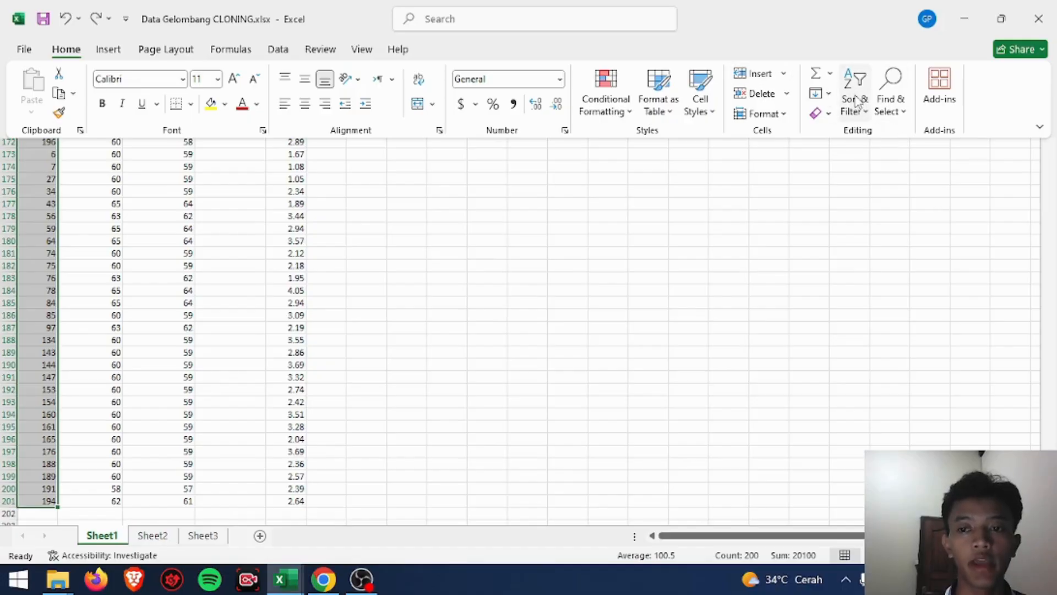
click(857, 99)
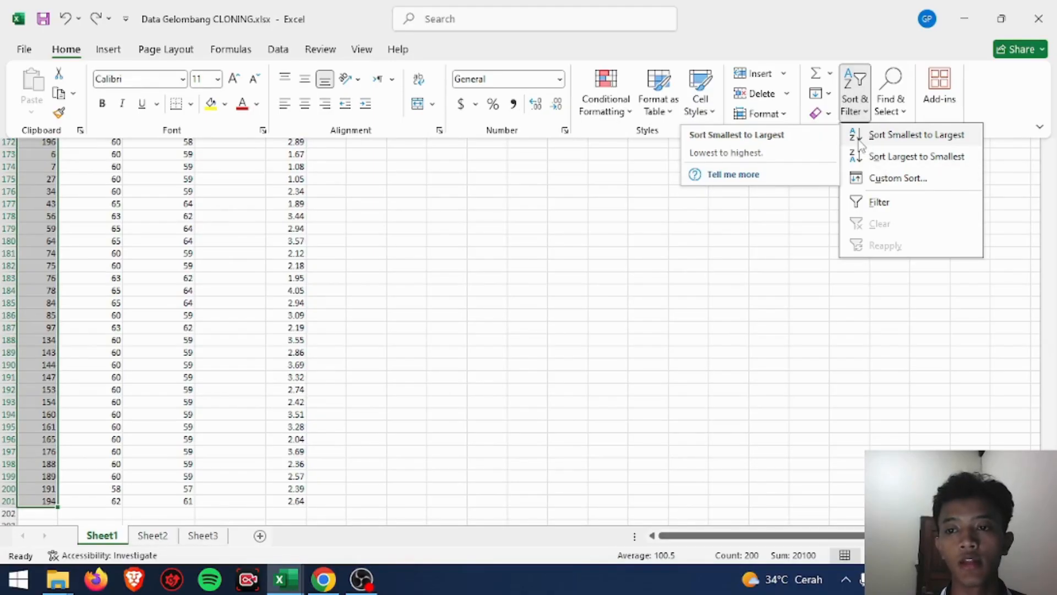
click(890, 136)
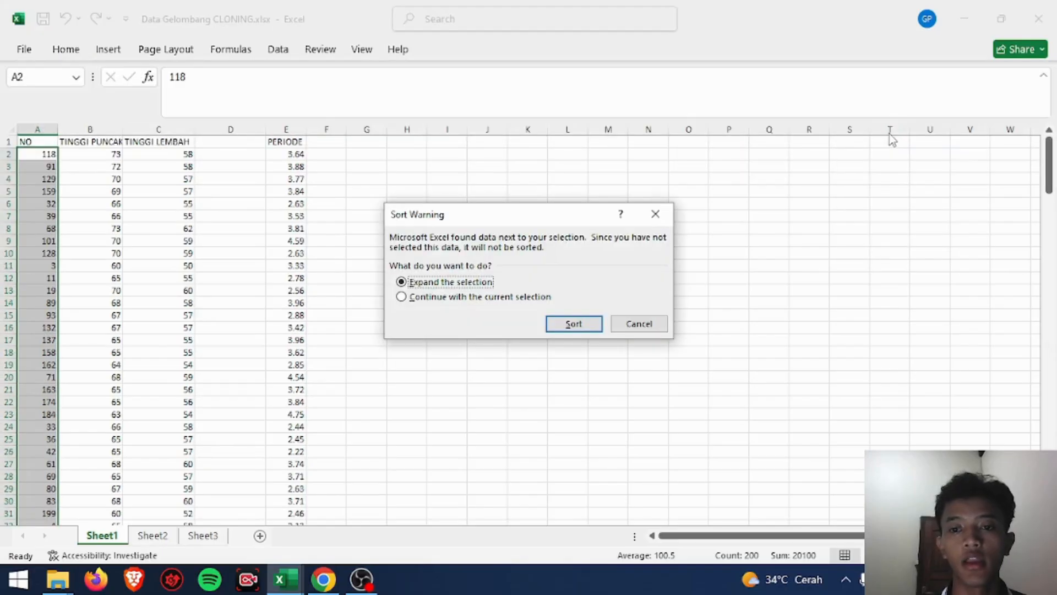
click(407, 298)
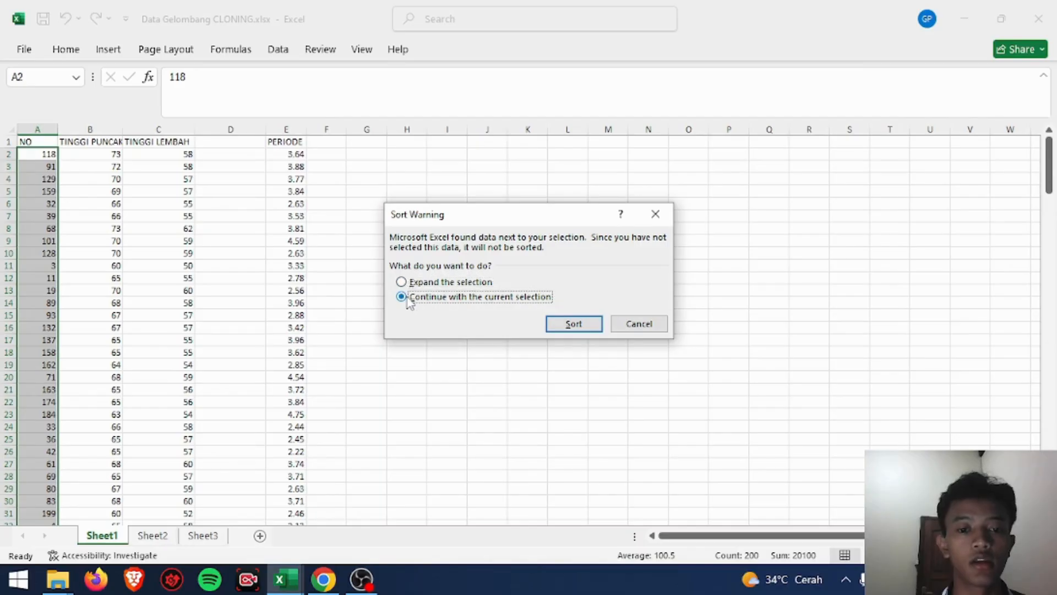
click(557, 326)
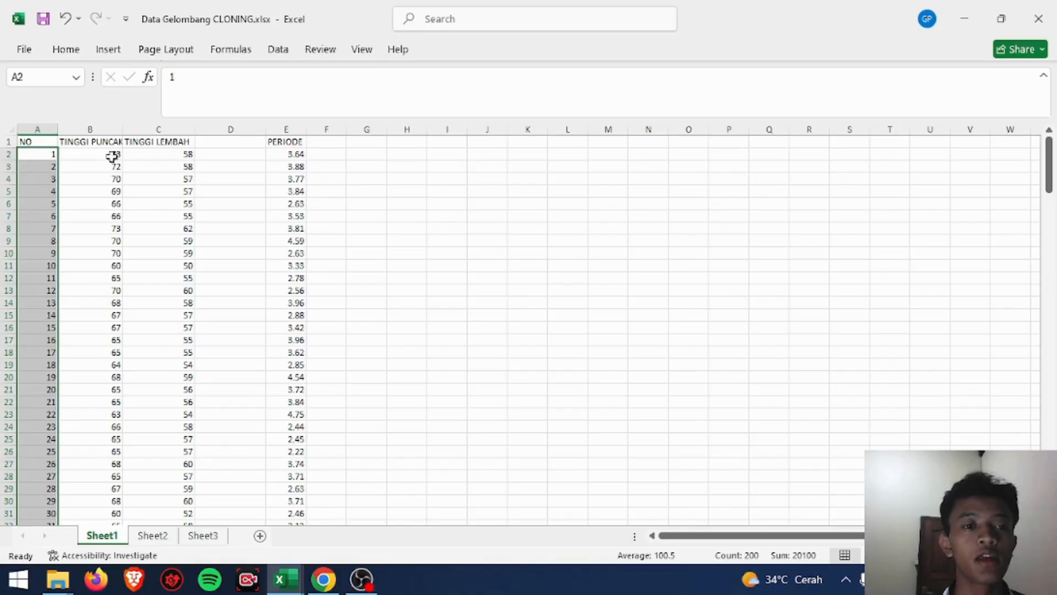
Enter the header TINGGI GELOMBANG in cell D1 and widen column D to fit it
click(231, 144)
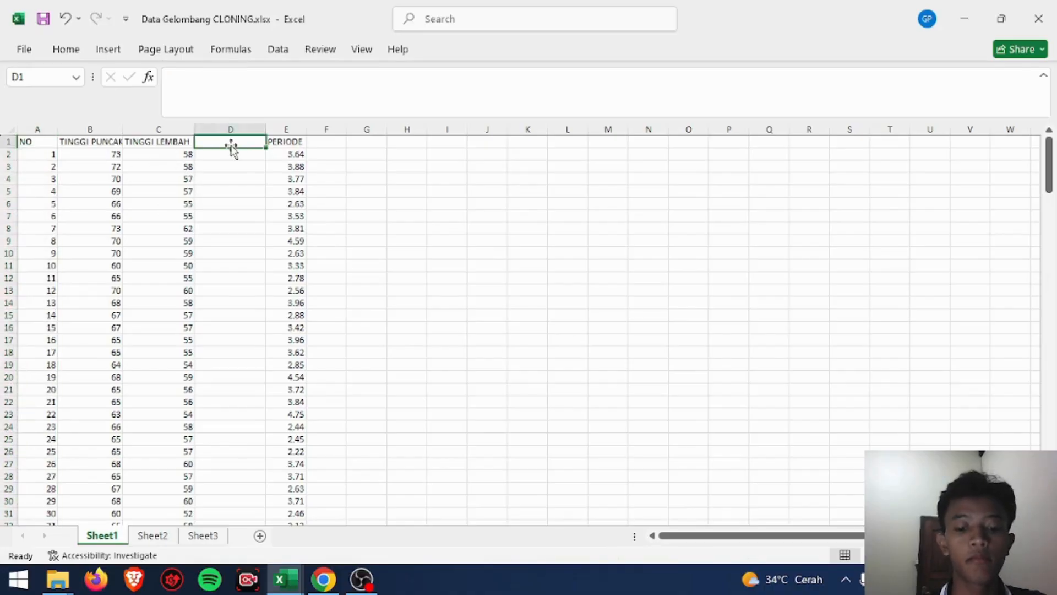
text(TINGGI)
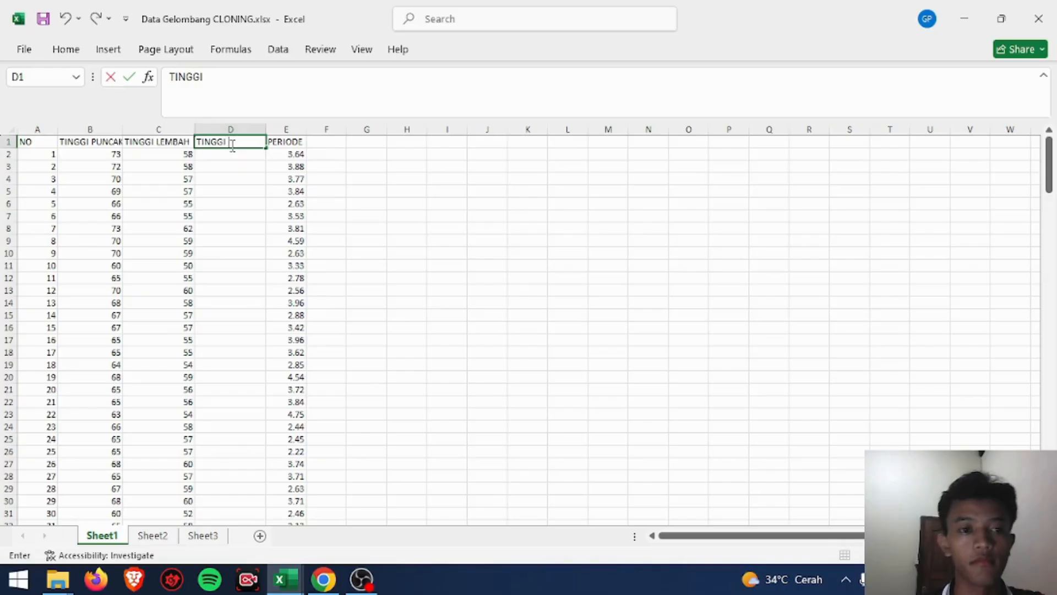
text( GE)
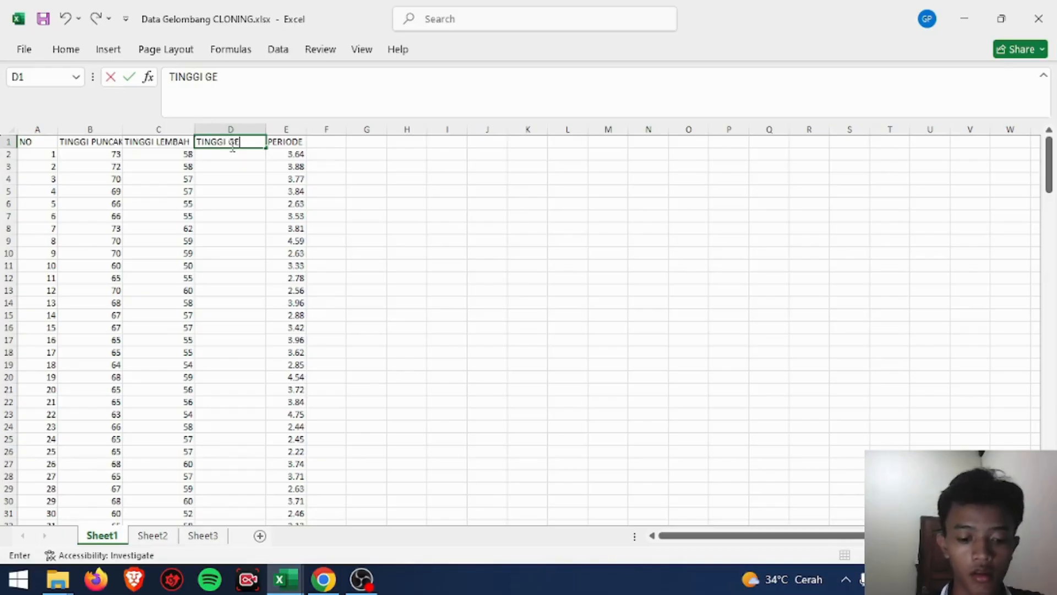
text(LOMBANG)
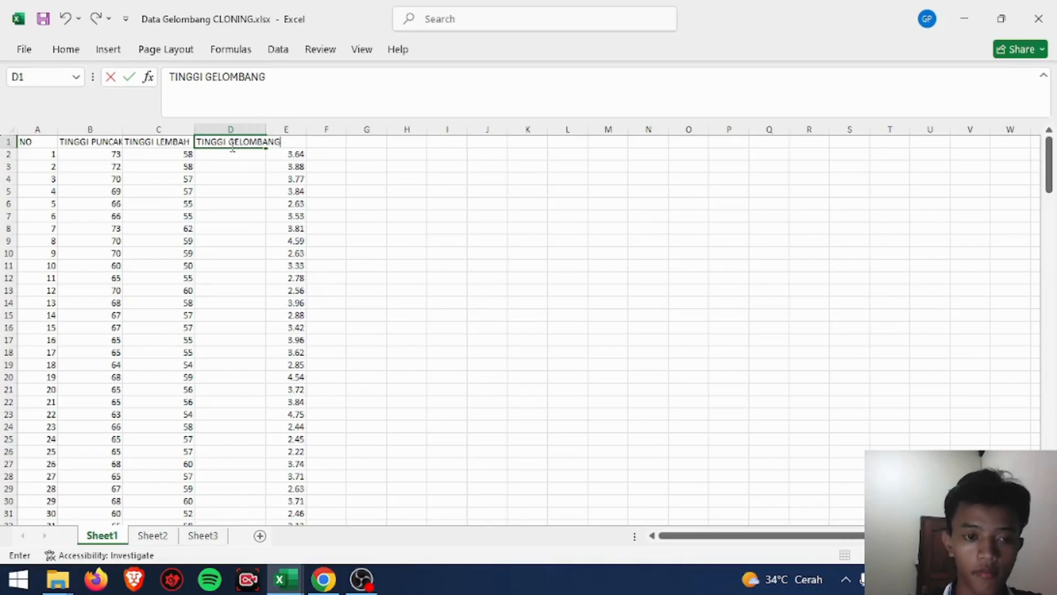
click(266, 130)
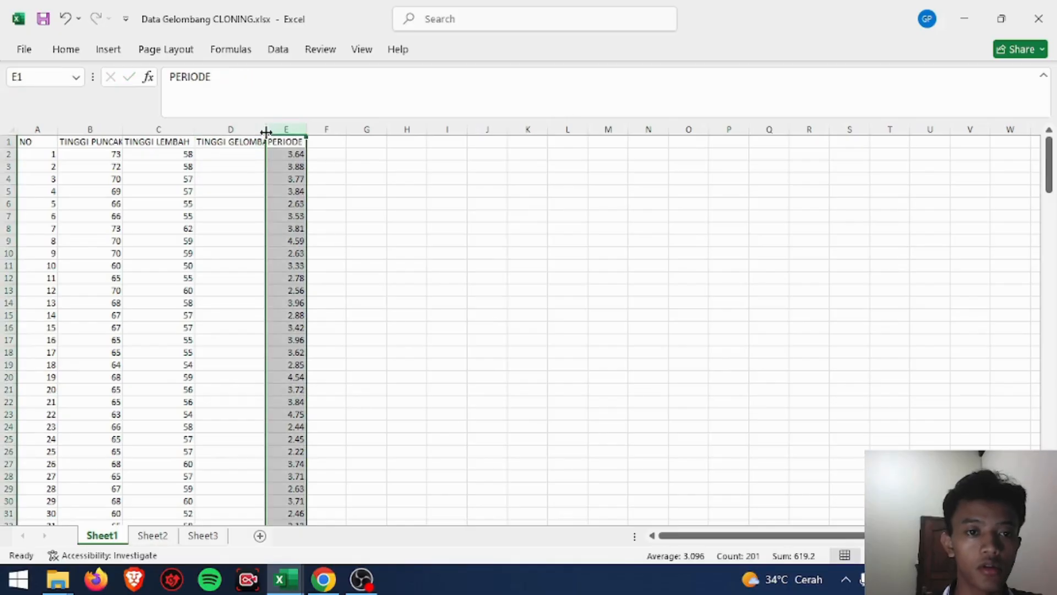
drag(267, 132, 291, 130)
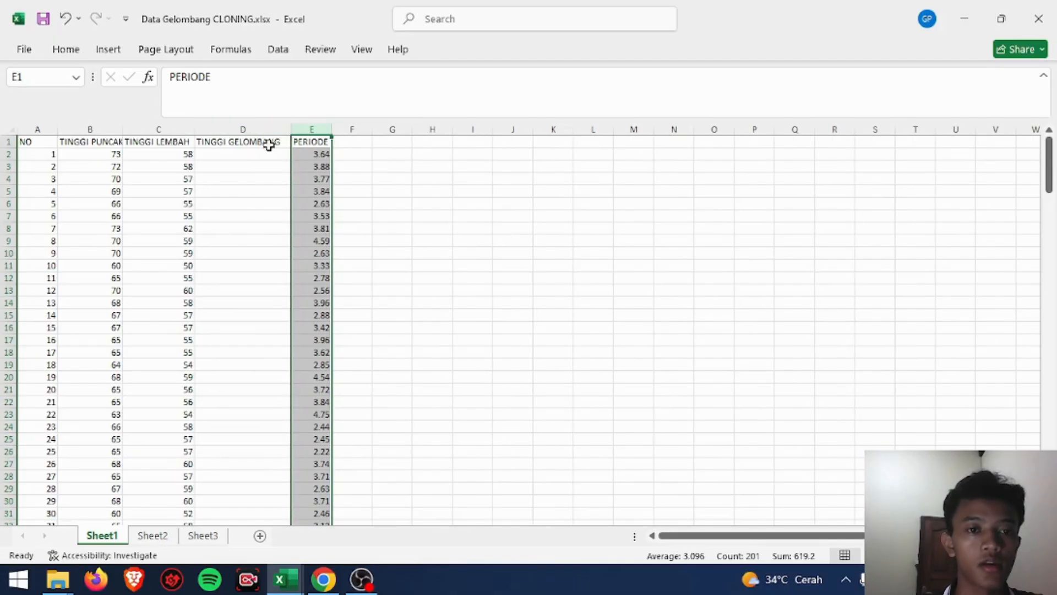
Enter the formula =(B2-C2) in cell D2 to calculate the first wave height
click(213, 153)
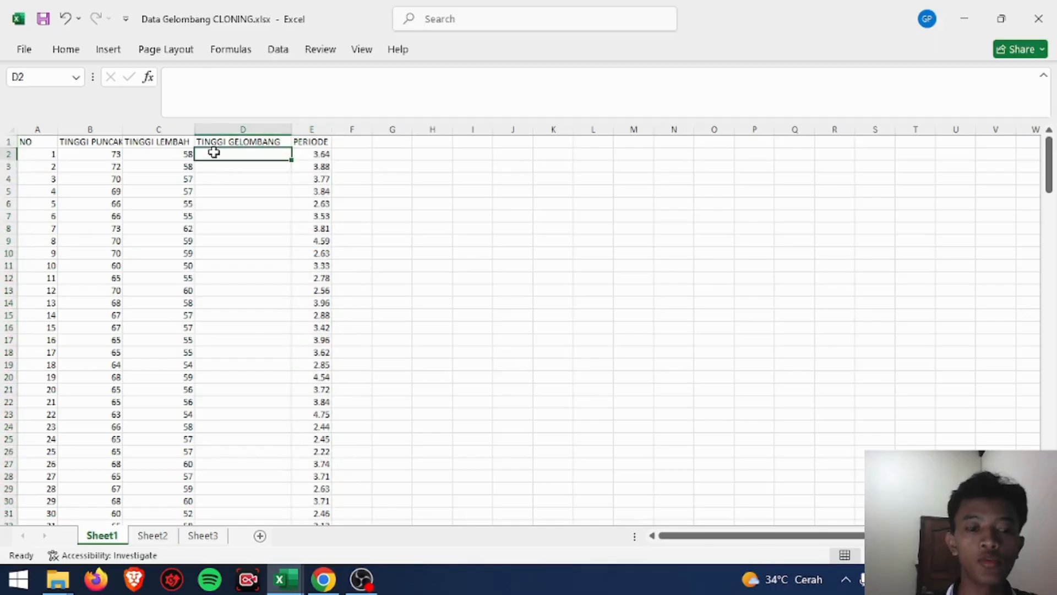
text(=)
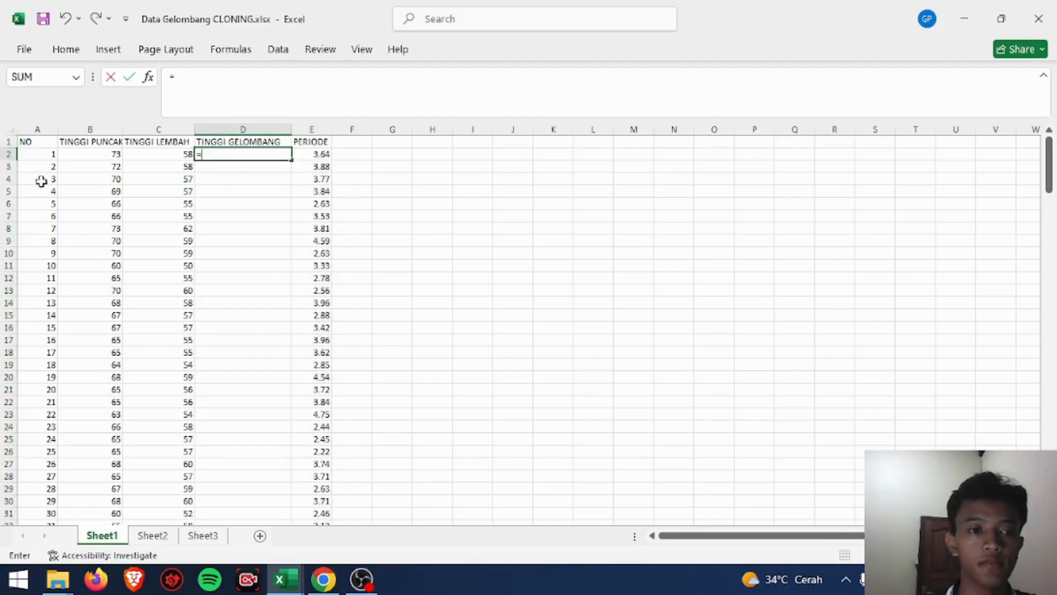
click(105, 153)
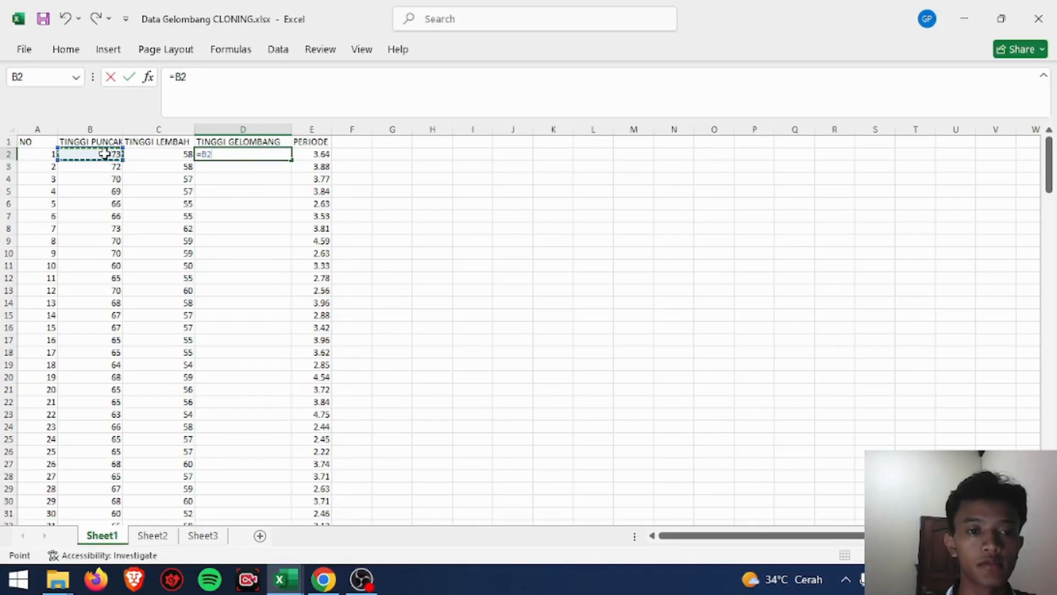
click(202, 155)
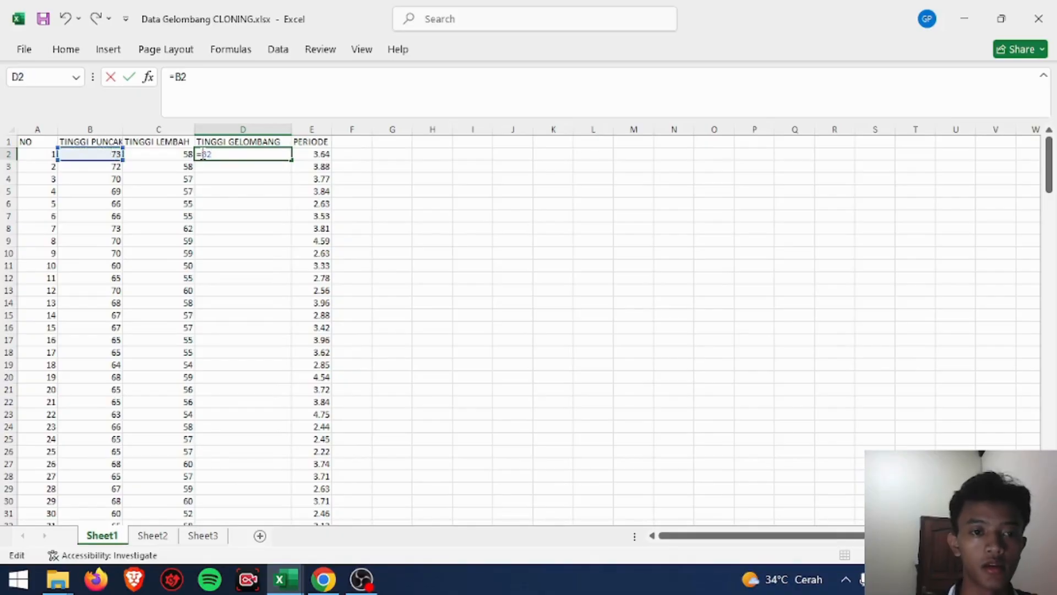
text(()
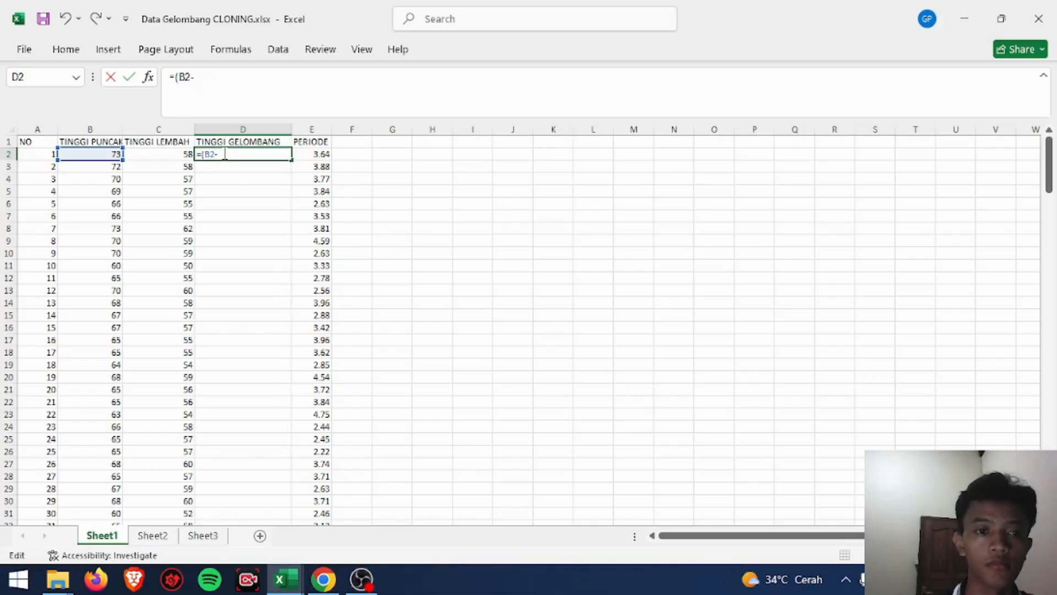
click(150, 159)
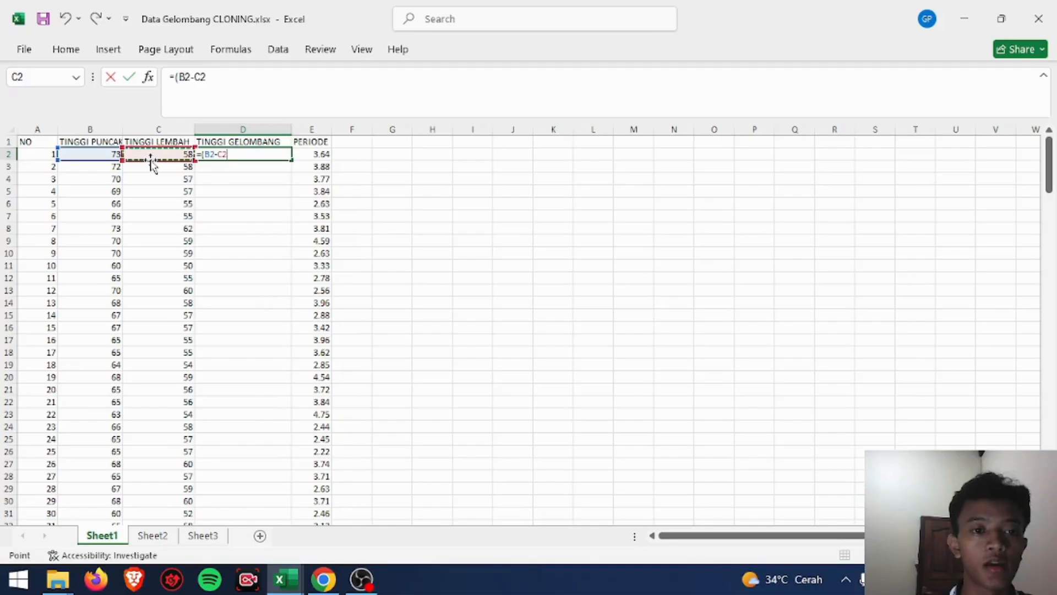
text())
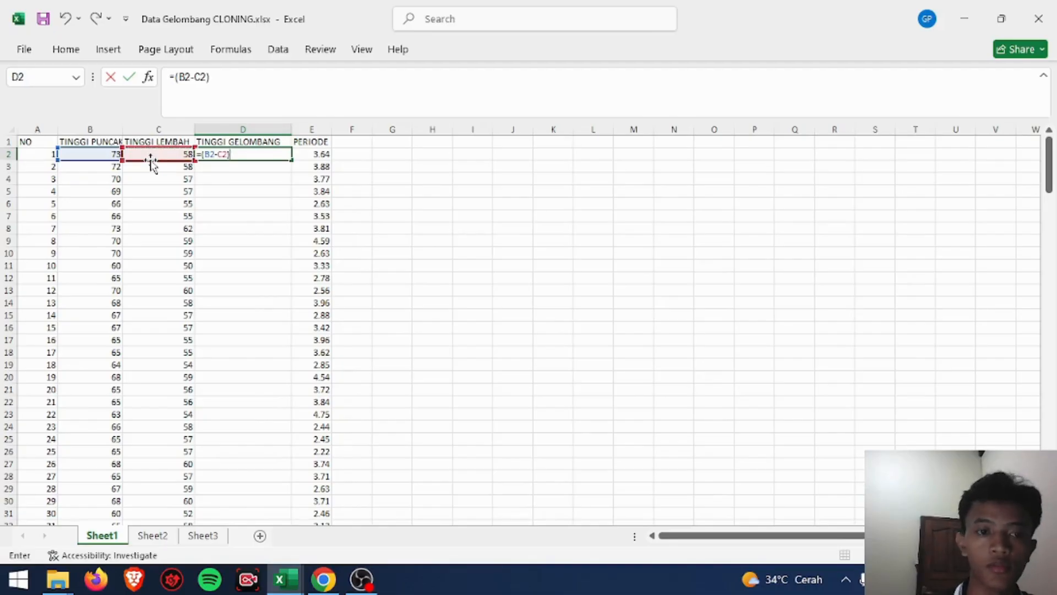
key(Return)
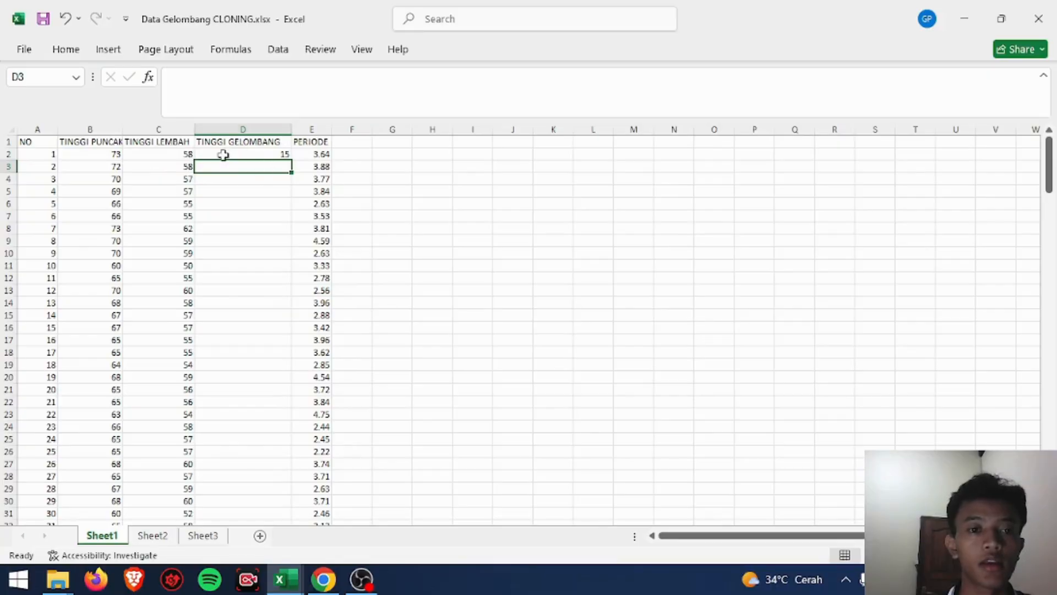
Fill the wave height formula from D2 down through D201
click(237, 144)
click(253, 165)
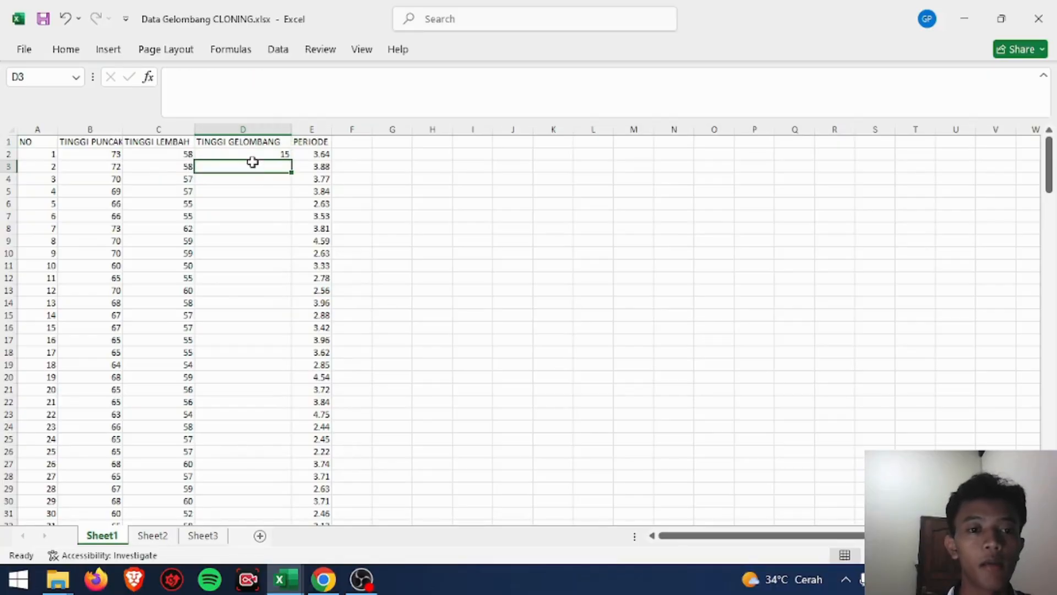
click(253, 154)
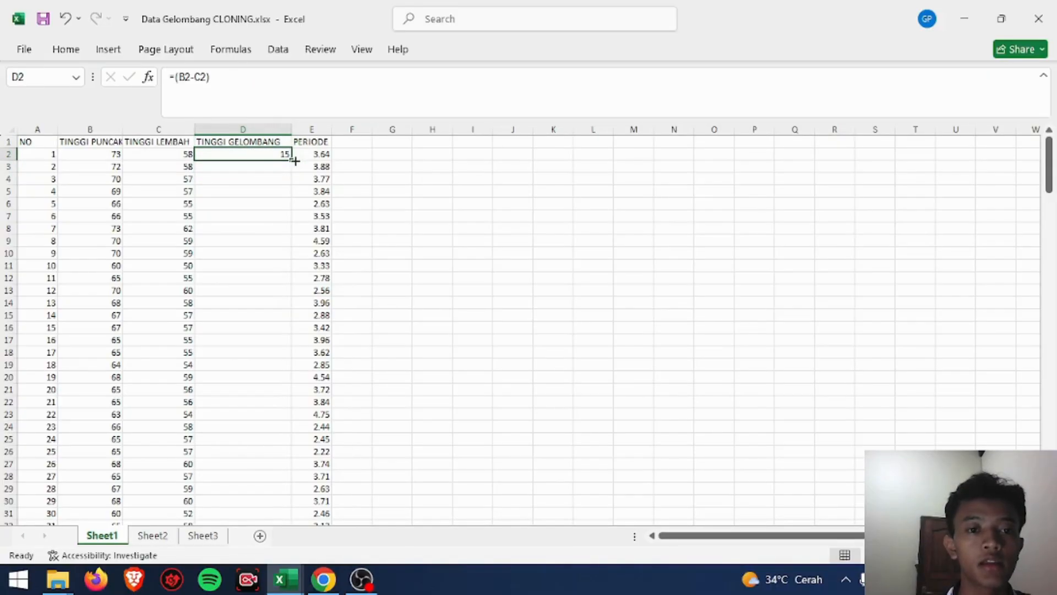
mouse_move(291, 162)
mouse_down()
mouse_move(280, 578)
mouse_move(284, 481)
mouse_move(285, 502)
mouse_up()
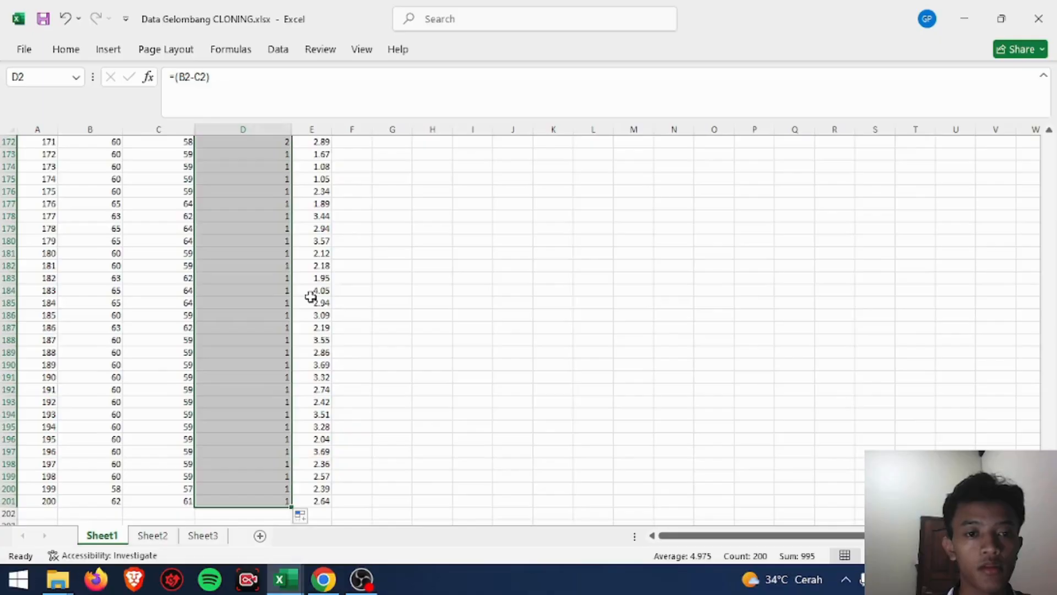
scroll(310, 297, up, 10)
scroll(310, 298, up, 20)
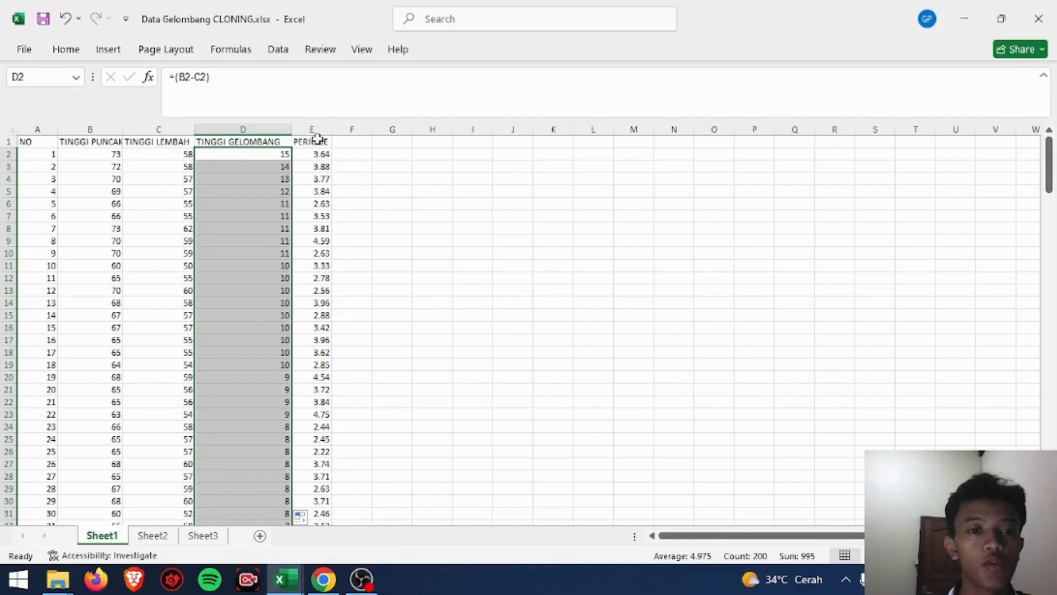
Change the header in E1 to PERIODE GELOMBANG and widen column E to fit it
click(318, 140)
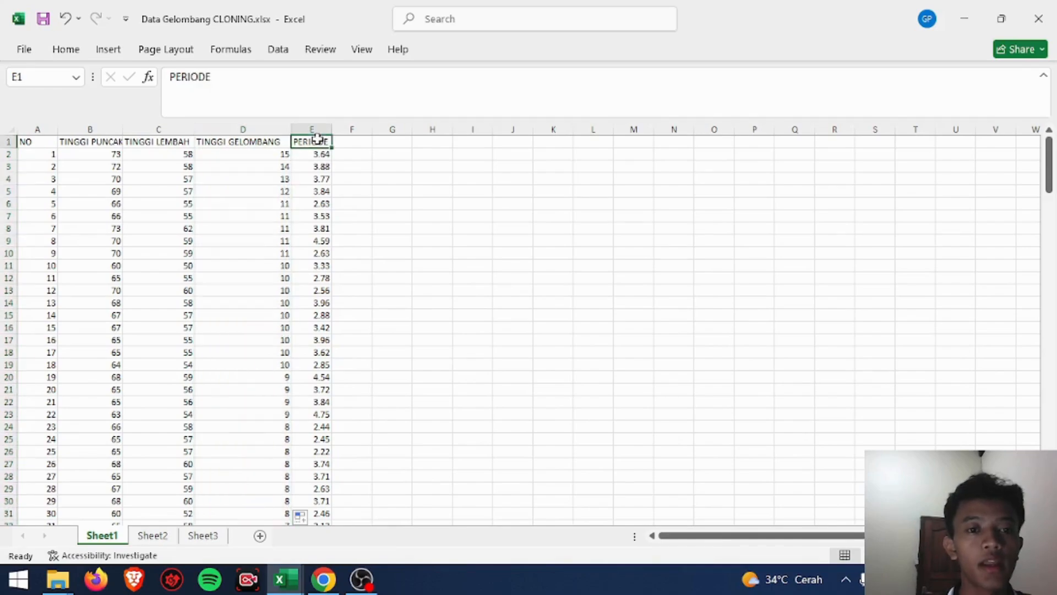
click(258, 82)
text(G)
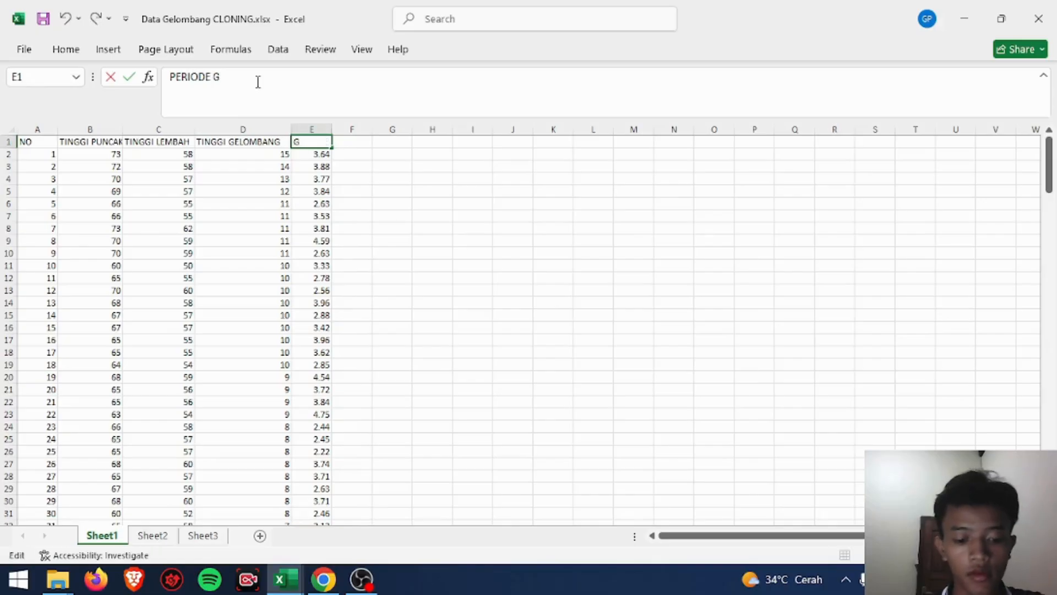
text(ELOMBANG)
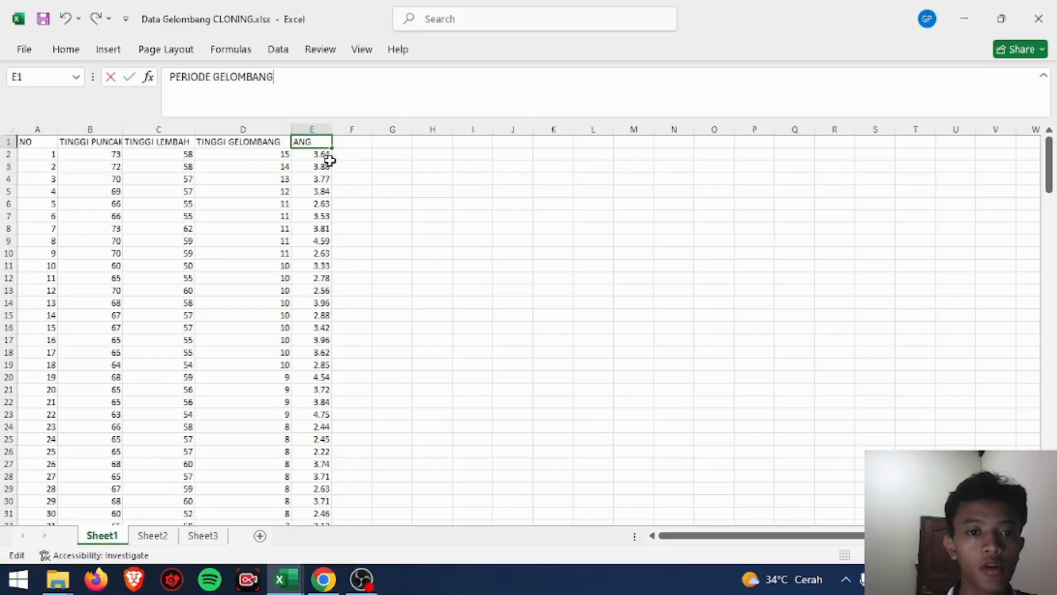
click(335, 131)
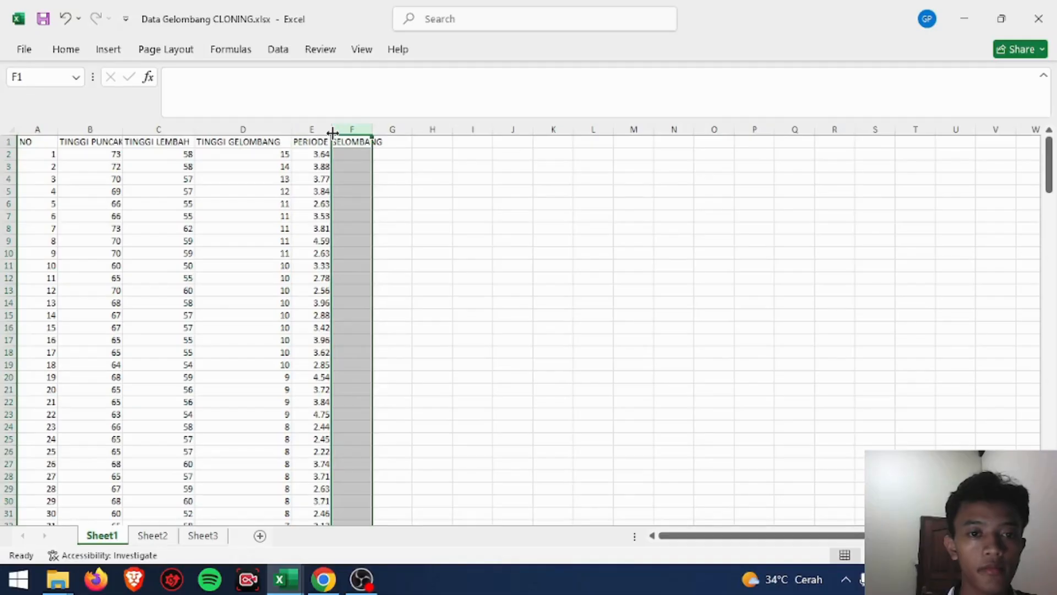
drag(333, 133, 387, 143)
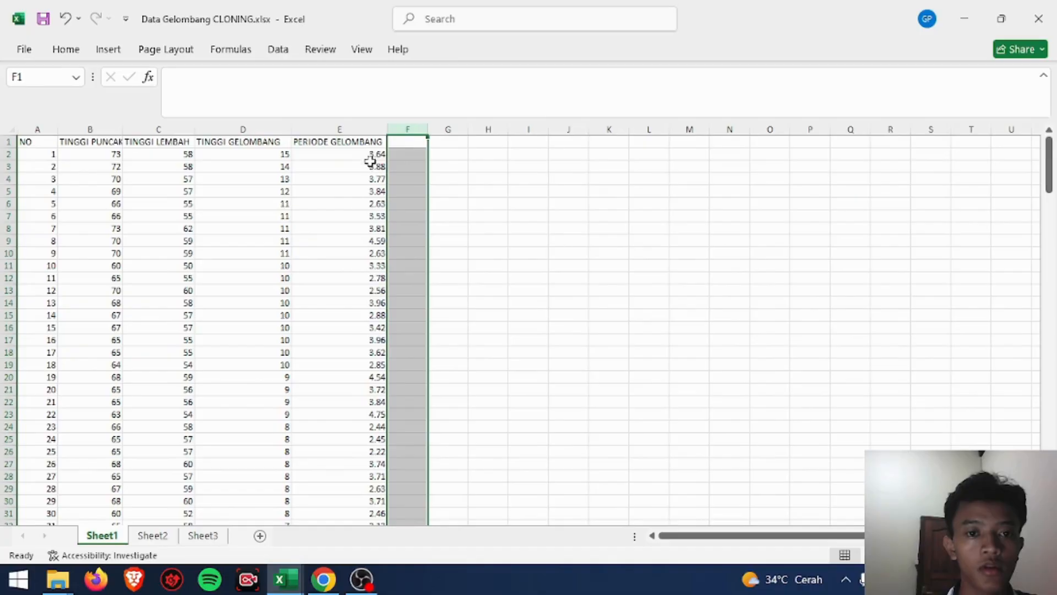
Move the period values from E2:E201 into column F, starting at F2
click(368, 157)
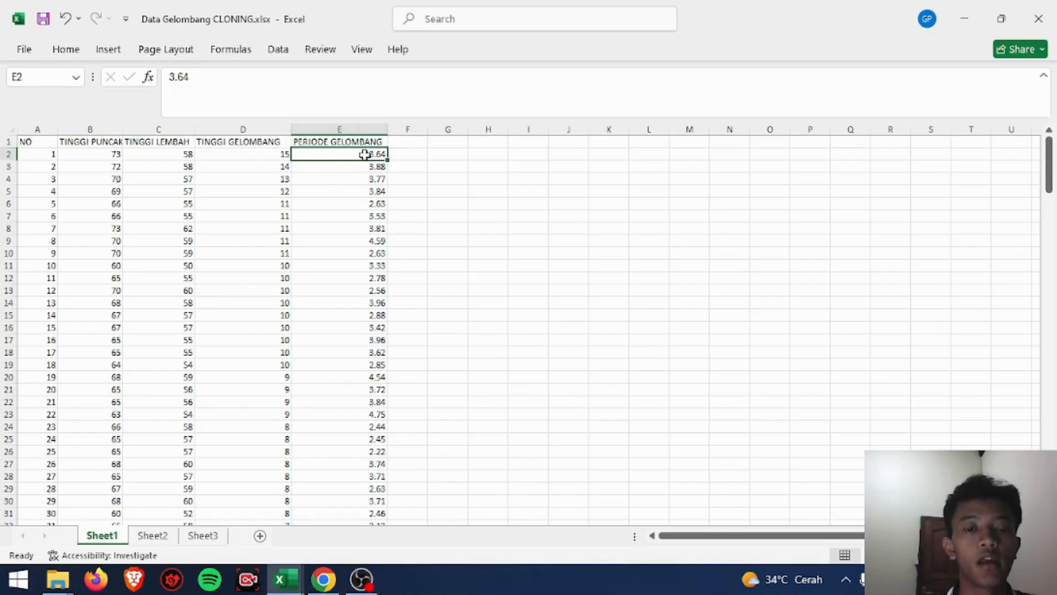
drag(364, 154, 386, 507)
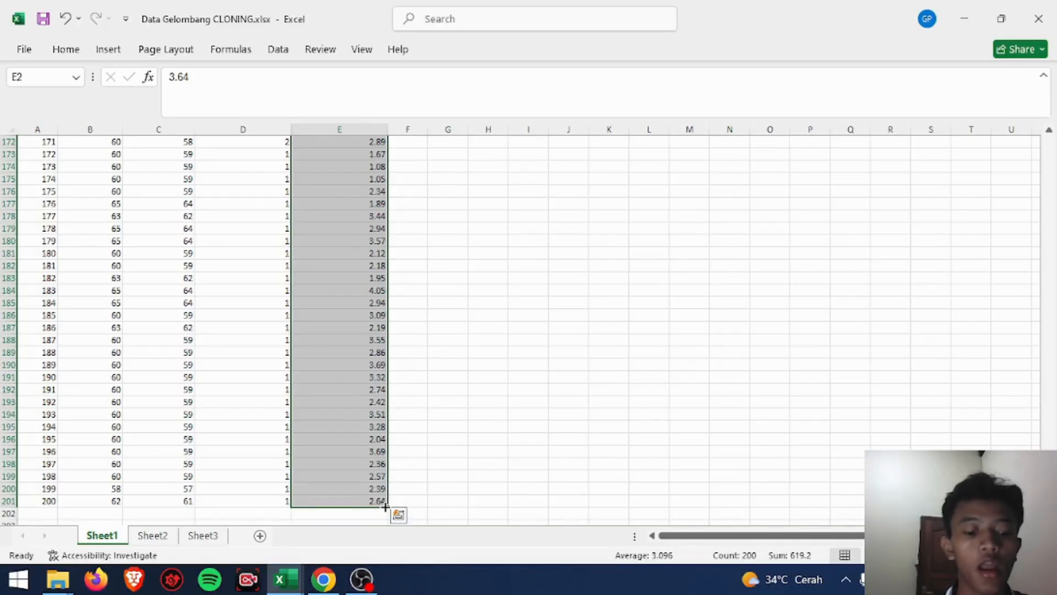
key(ctrl+c)
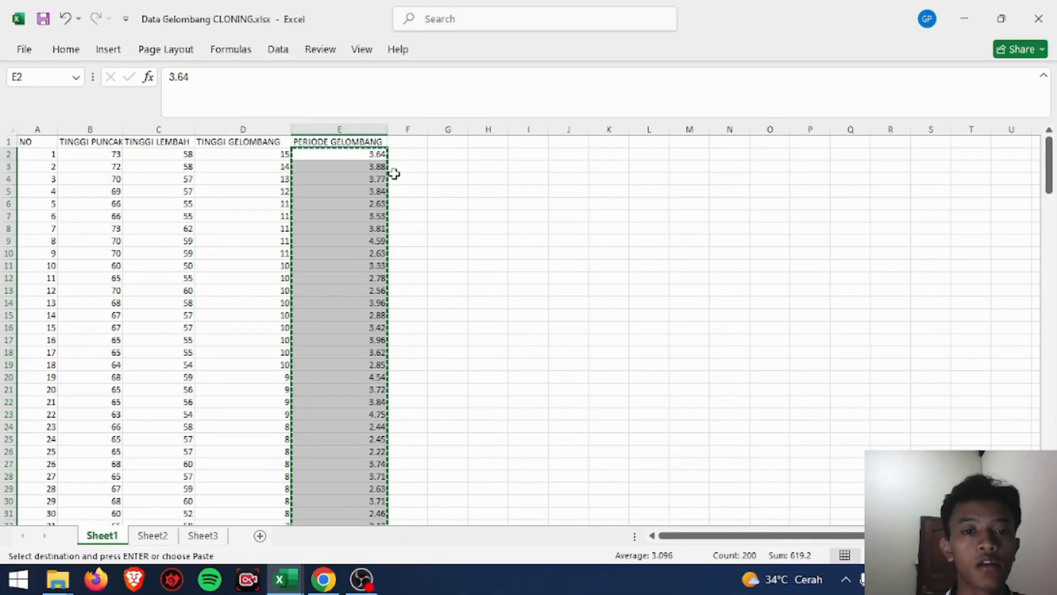
click(406, 157)
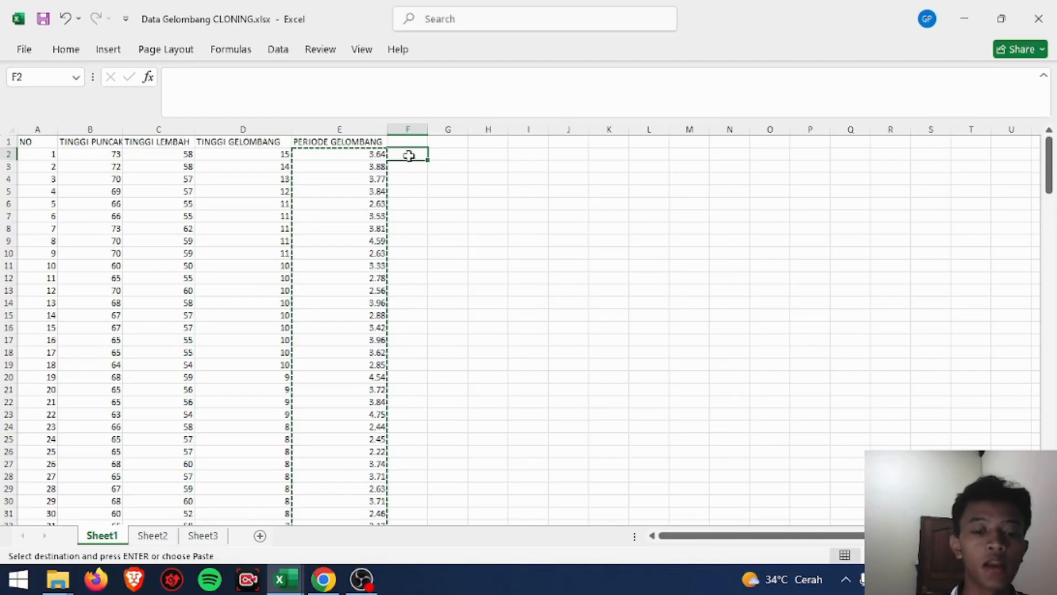
key(ctrl+v)
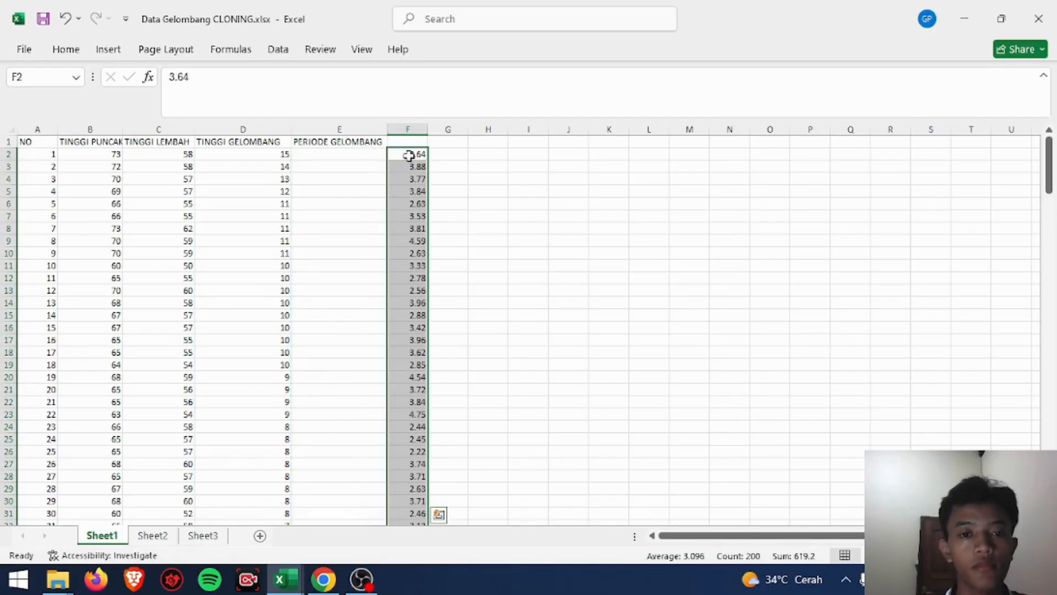
click(445, 155)
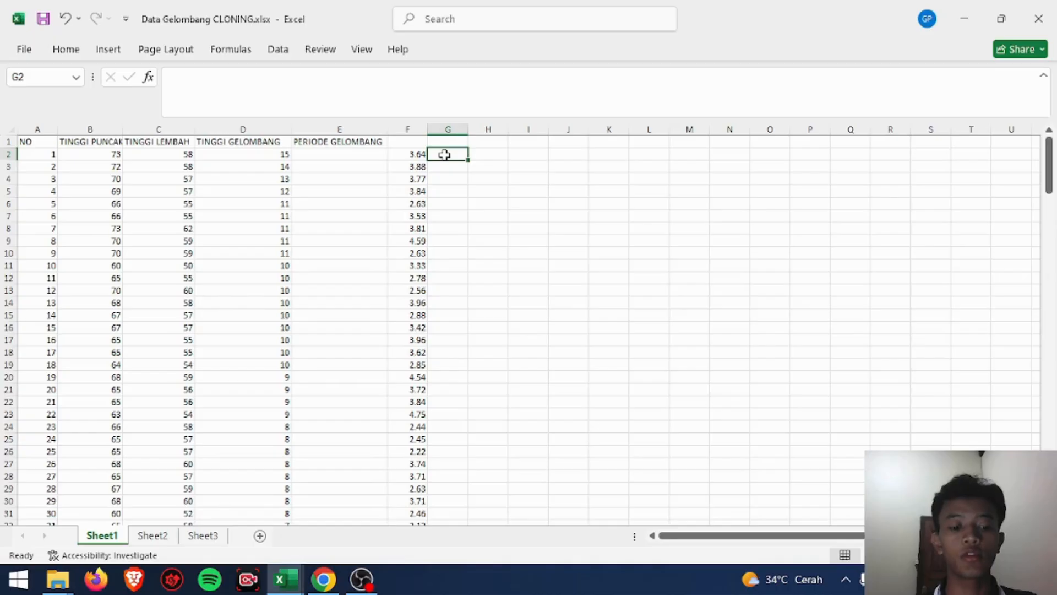
Enter the value 1.18 in cell G2 beside the moved period values
text(1.)
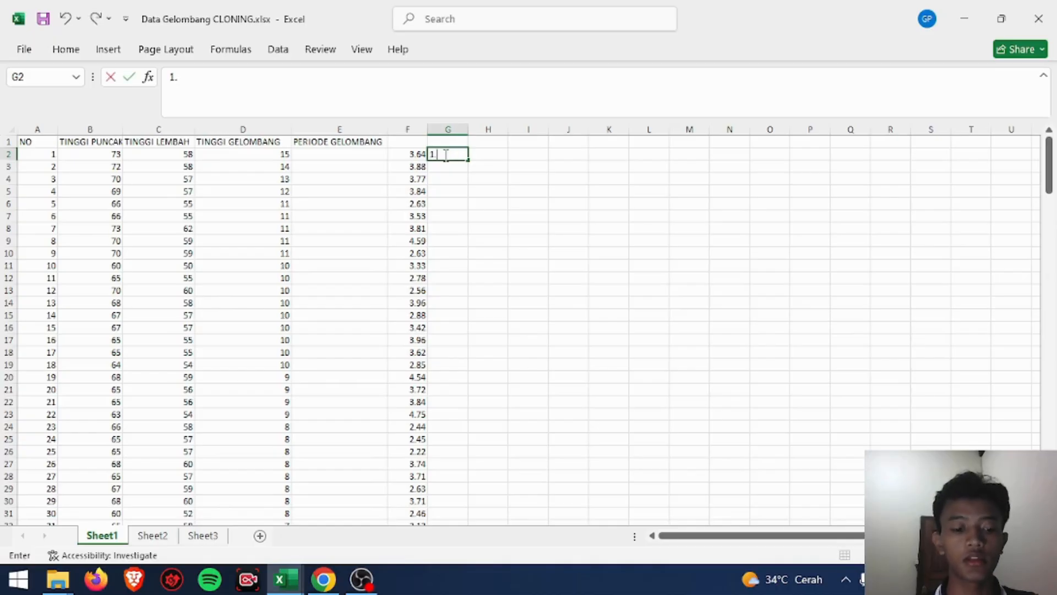
text(118)
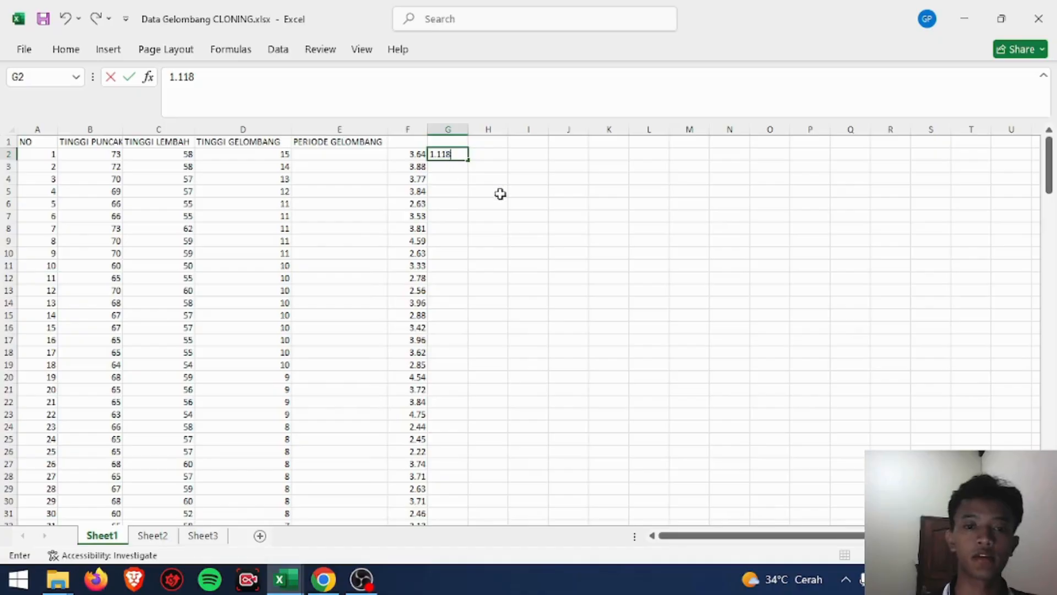
click(446, 155)
key(BackSpace)
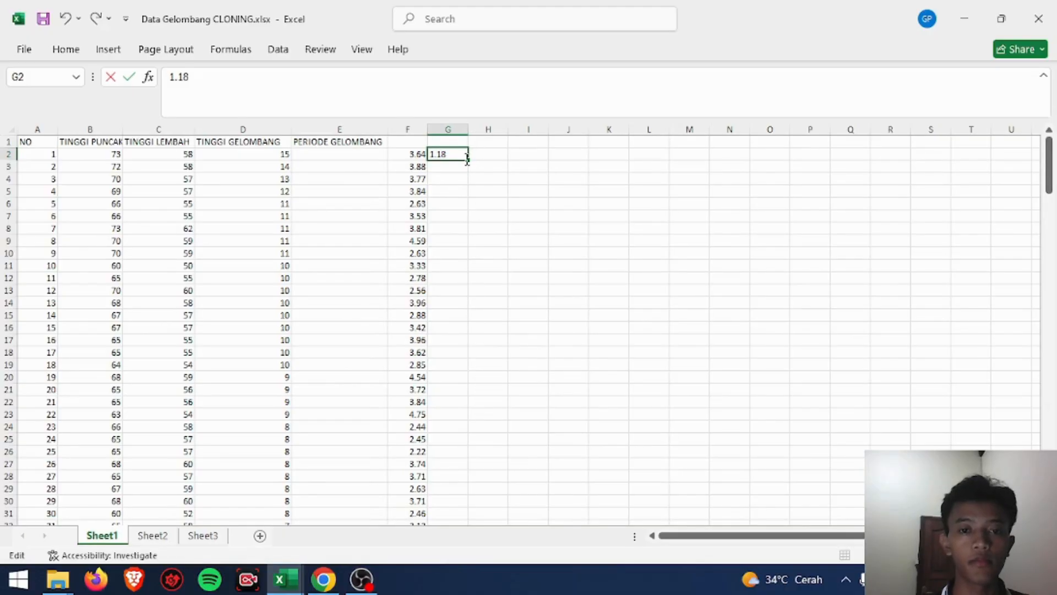
key(Return)
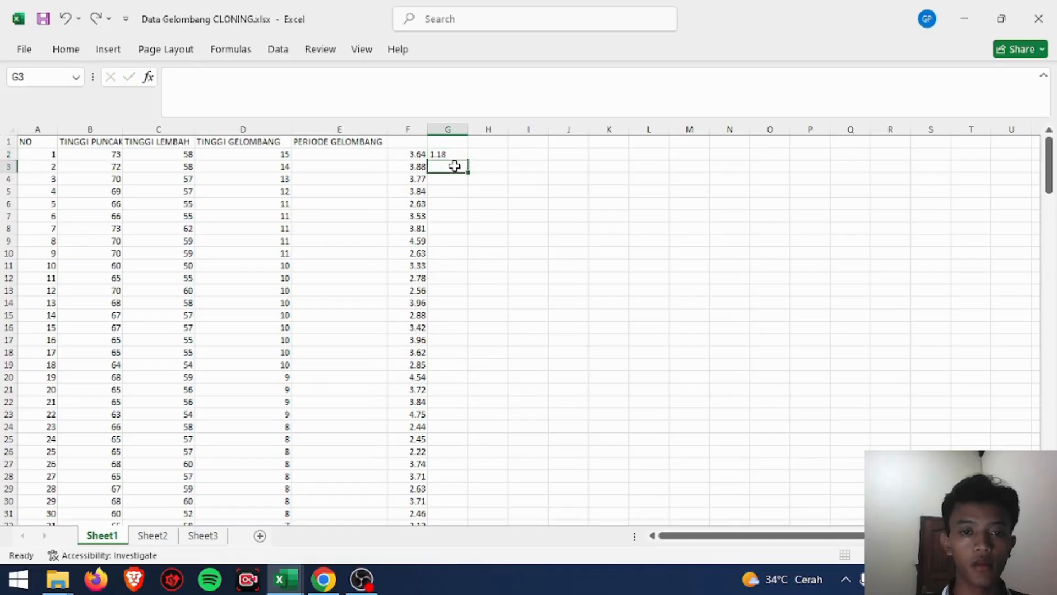
click(455, 154)
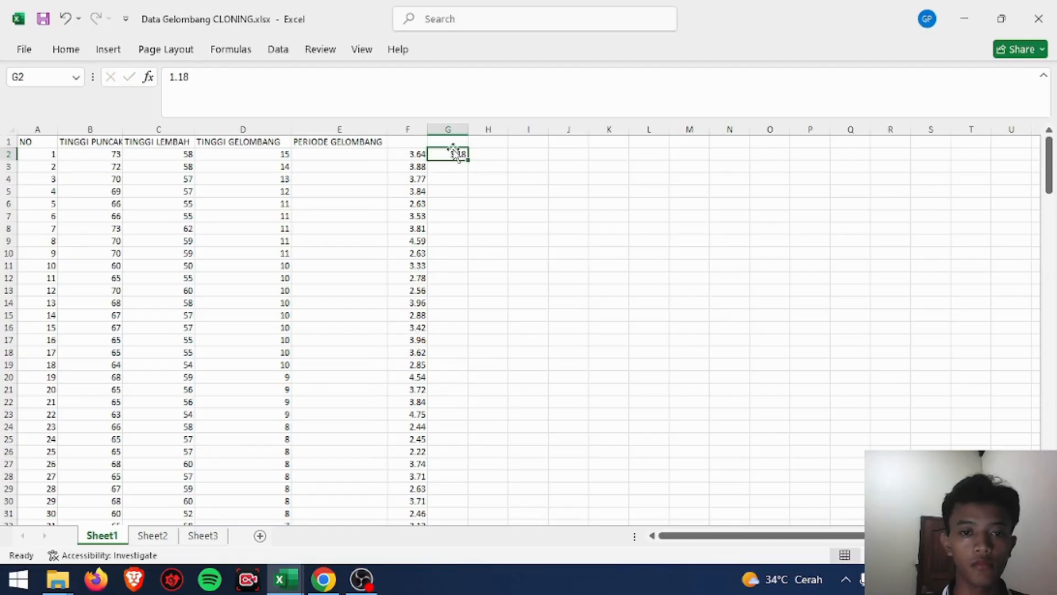
drag(452, 155, 455, 499)
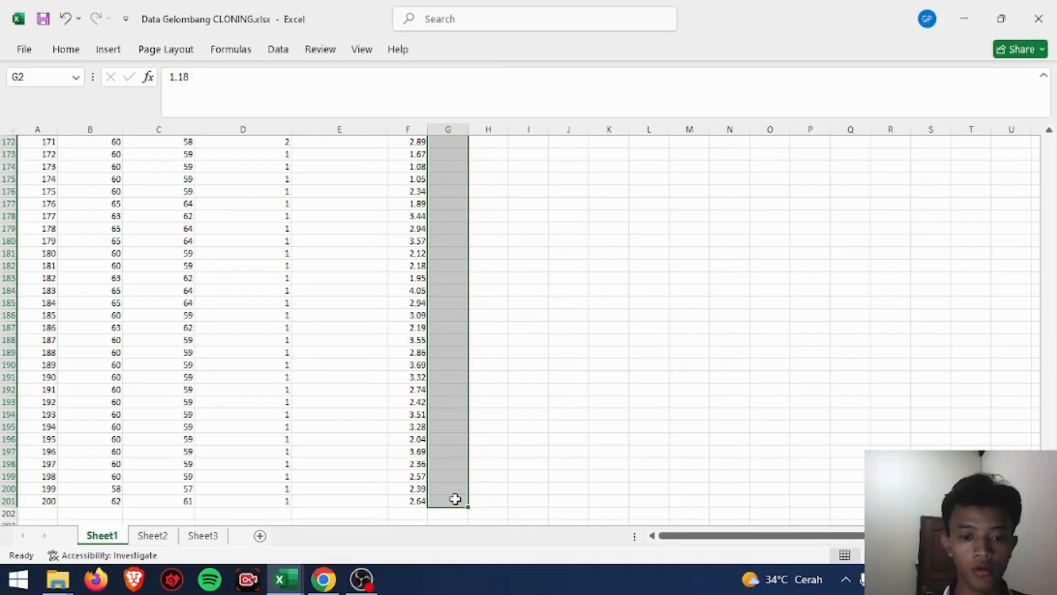
click(455, 498)
scroll(525, 469, up, 20)
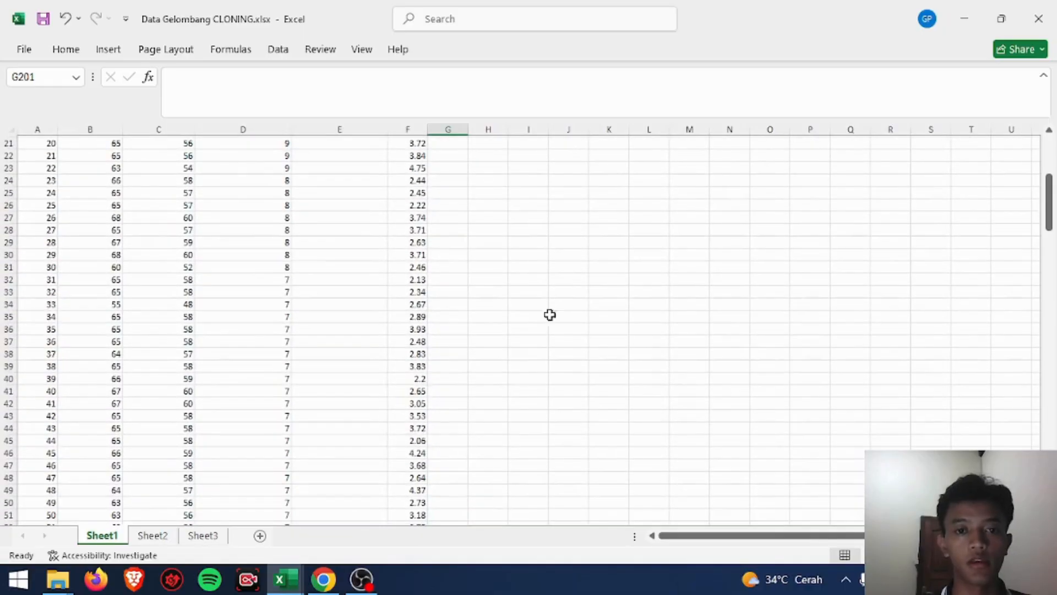
scroll(505, 206, up, 7)
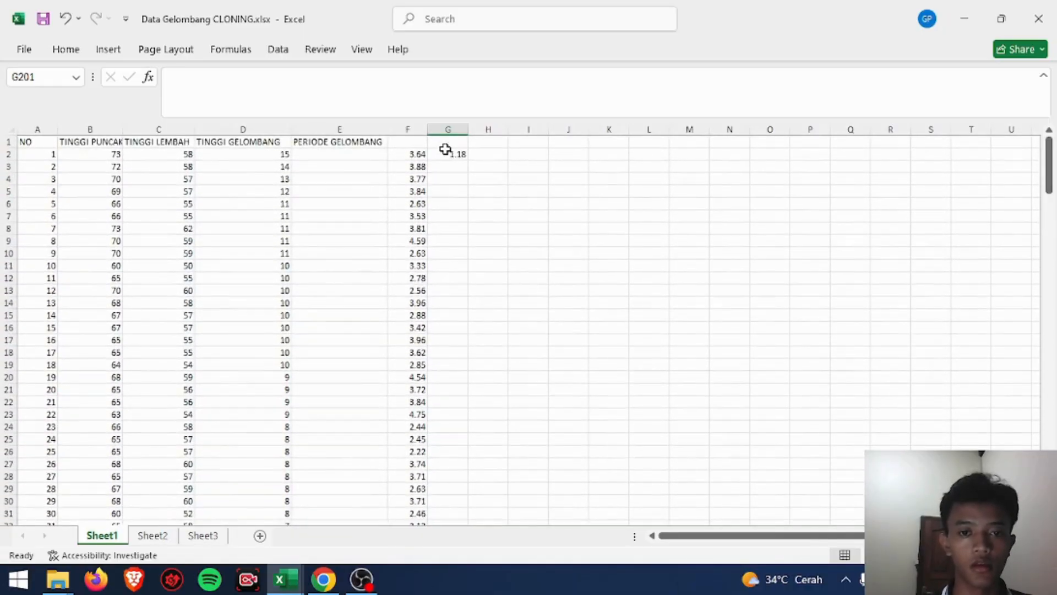
Fill the constant 1.18 from G2 down through G201
click(451, 156)
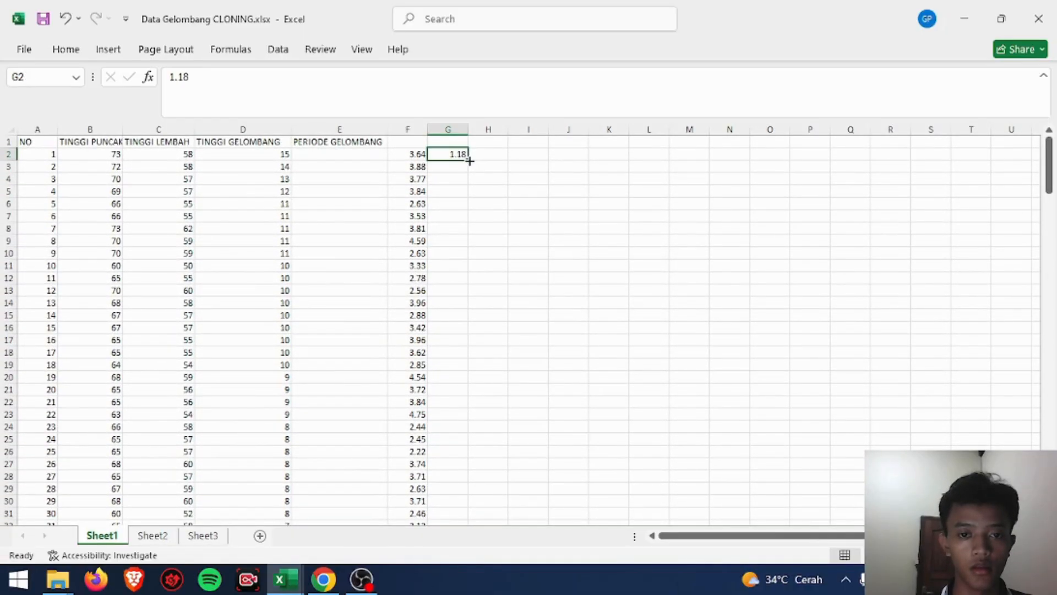
drag(468, 161, 465, 502)
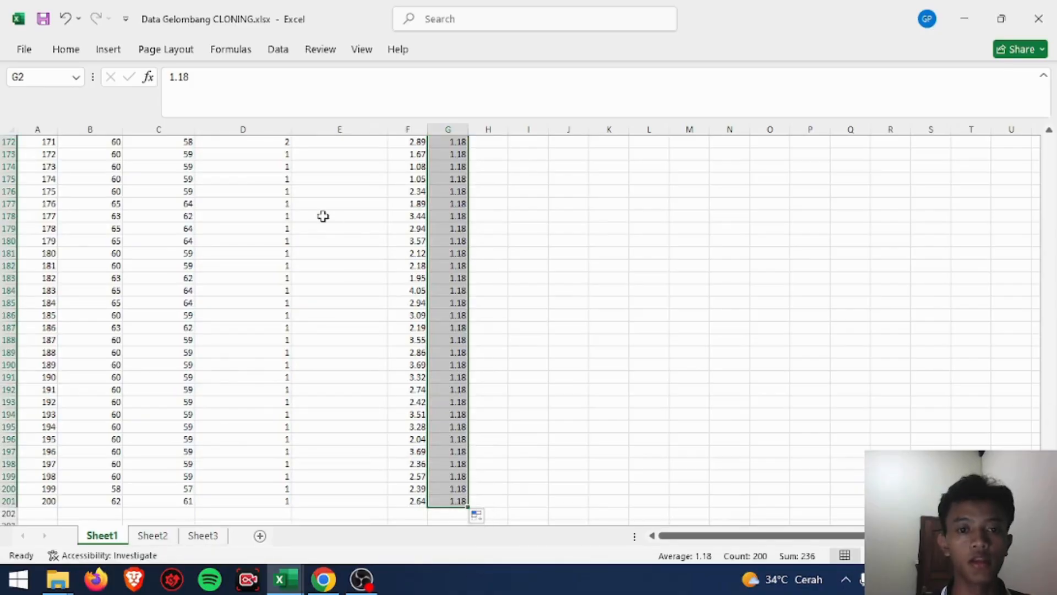
Enter the formula =(F2+G2) in cell E2 to calculate the first wave period
scroll(323, 216, up, 4)
scroll(324, 216, up, 20)
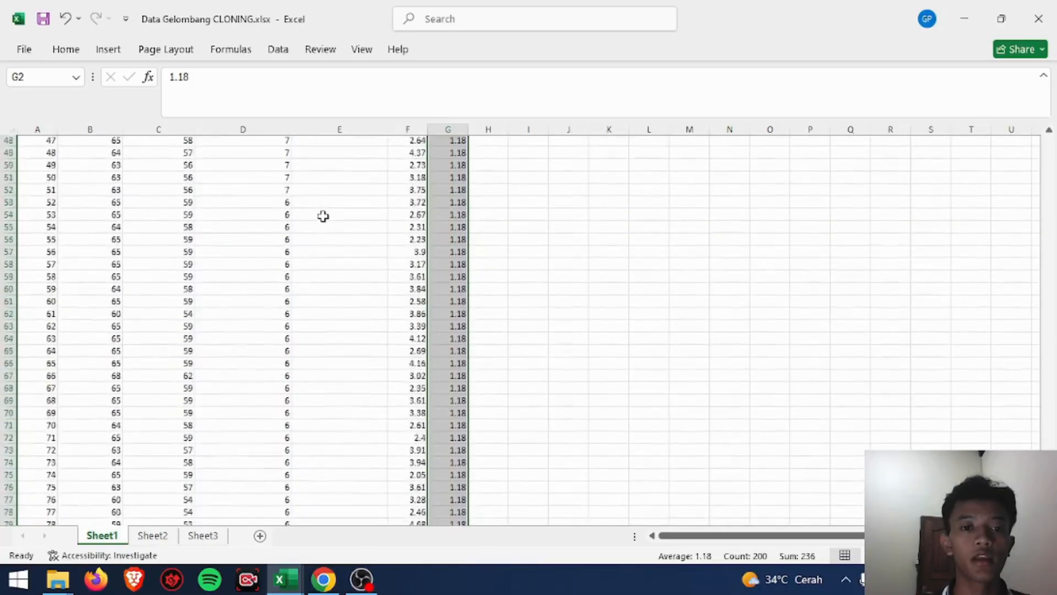
scroll(323, 216, up, 1)
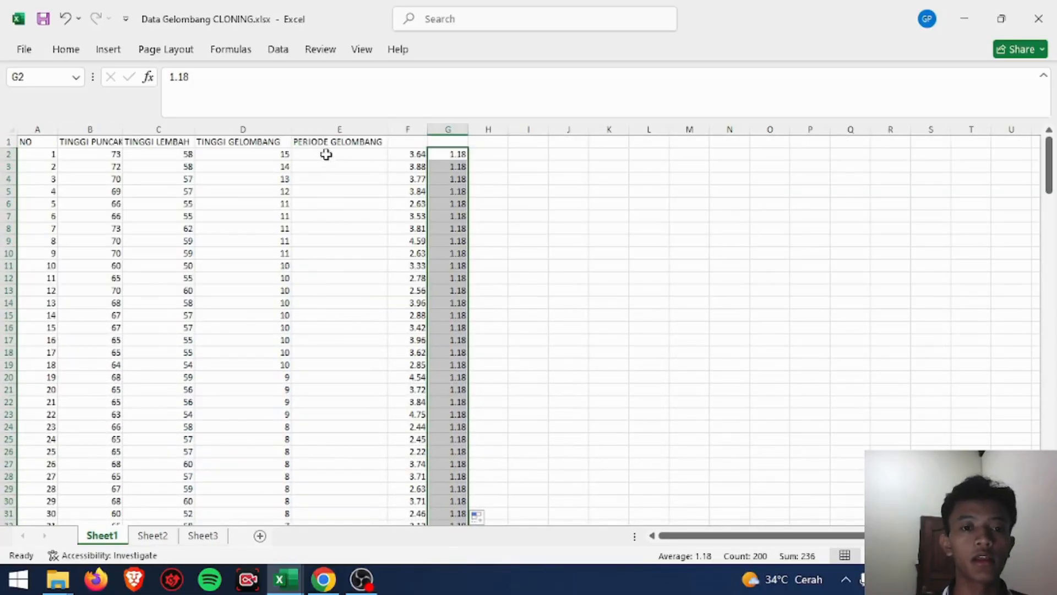
click(323, 157)
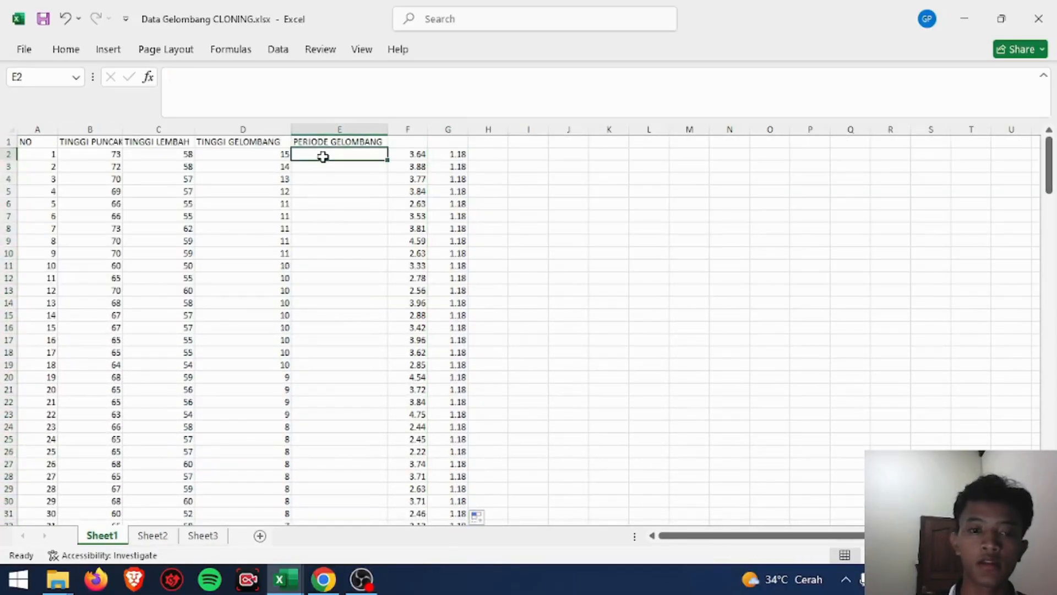
text(=()
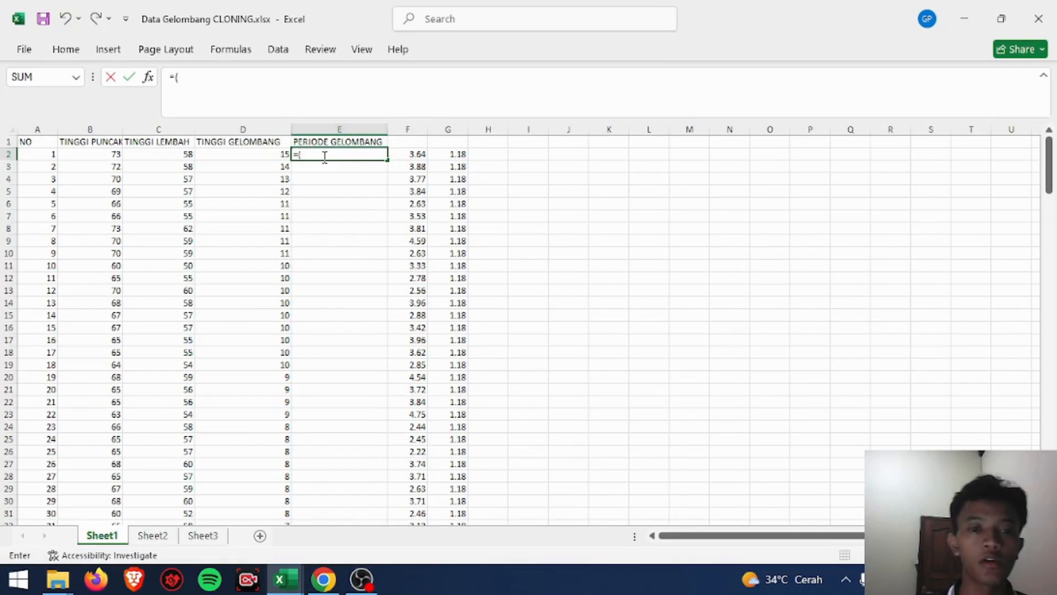
click(408, 154)
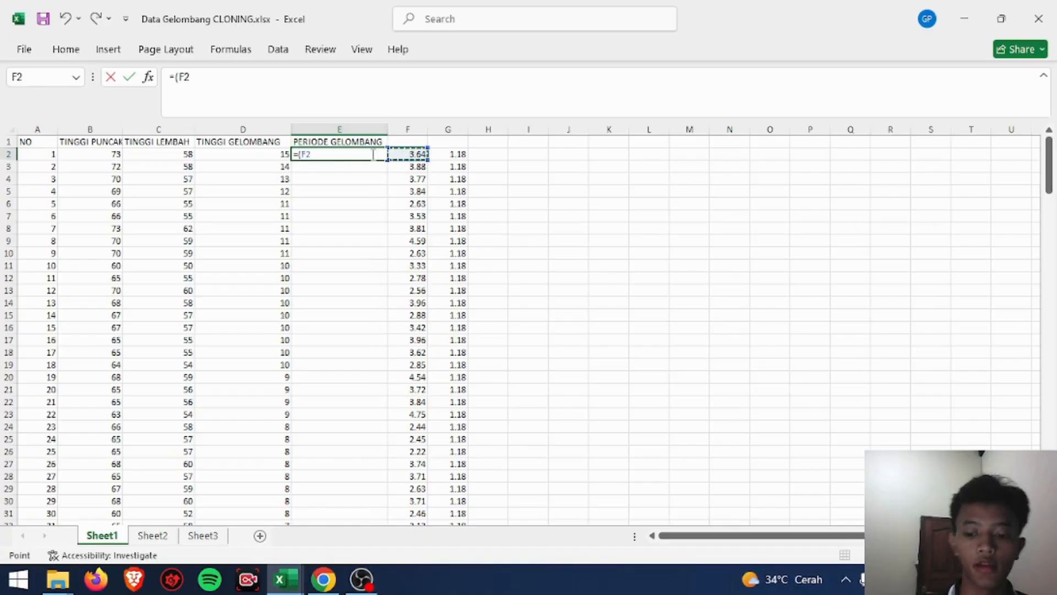
text(+)
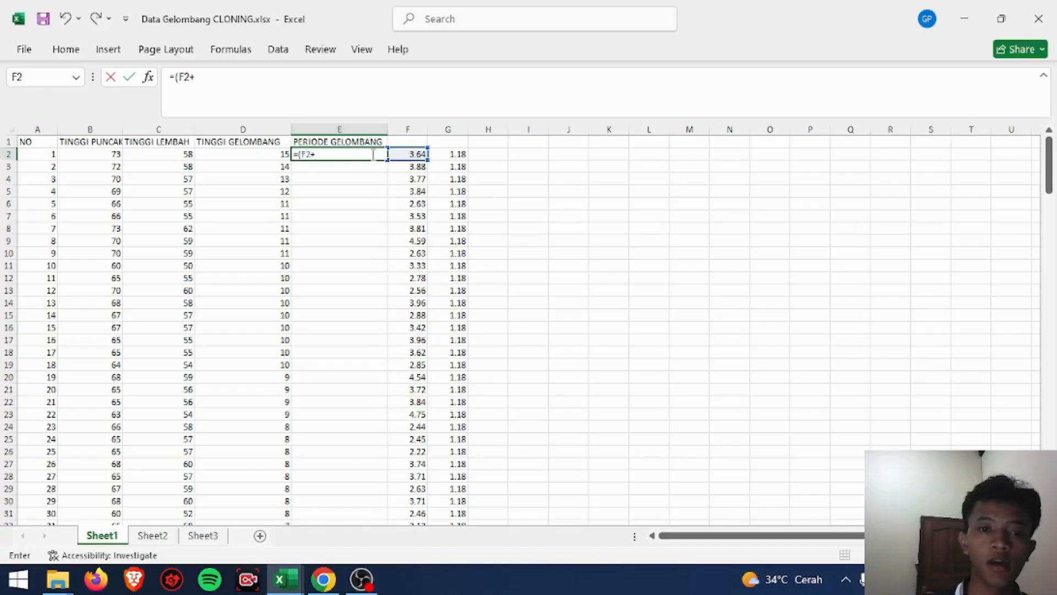
click(455, 154)
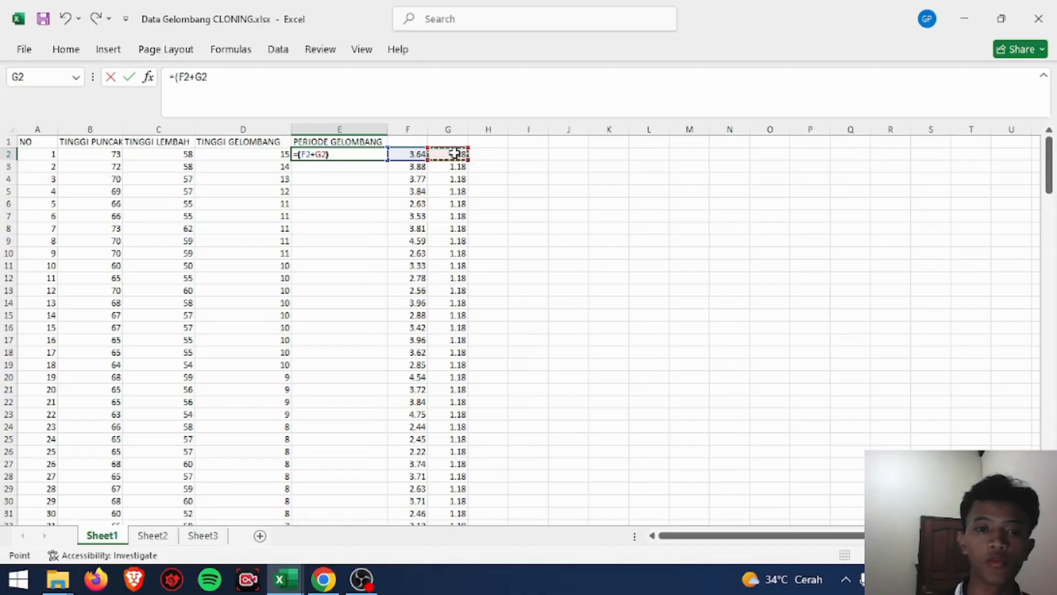
text())
key(Return)
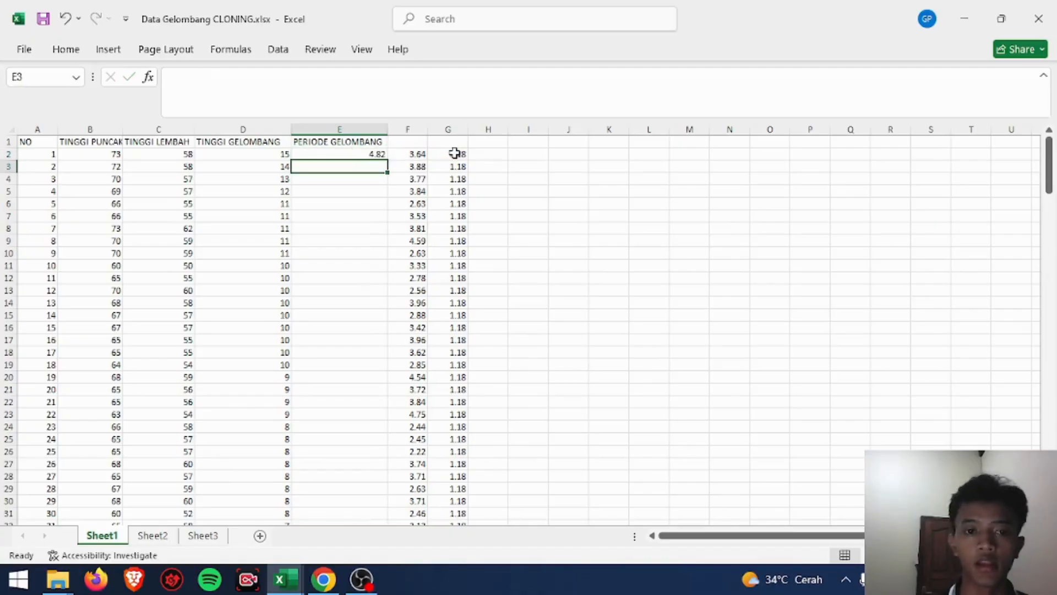
Fill the wave period formula from E2 down through E201
click(362, 155)
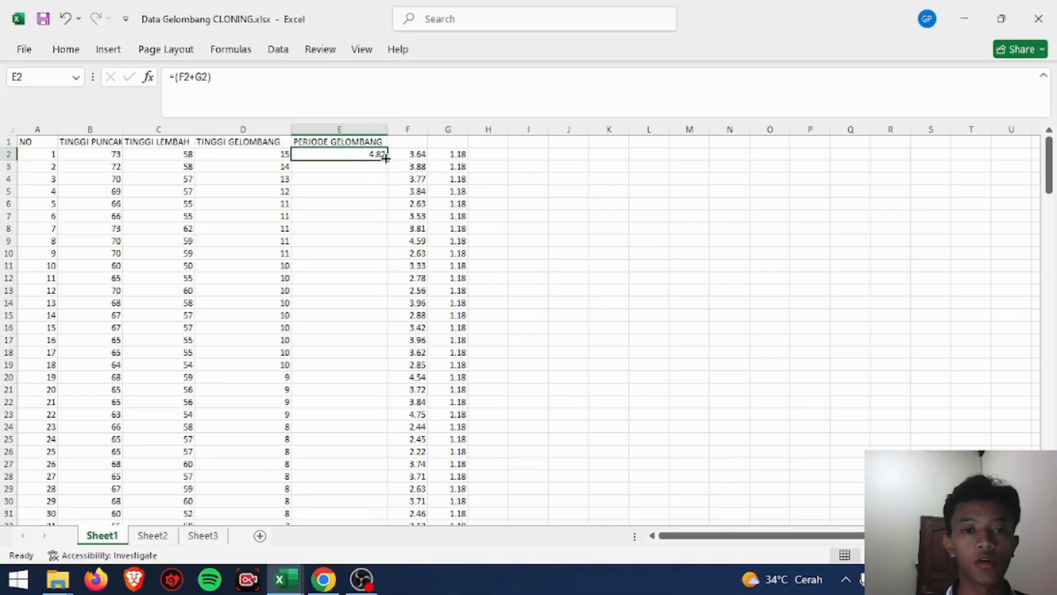
drag(386, 158, 380, 495)
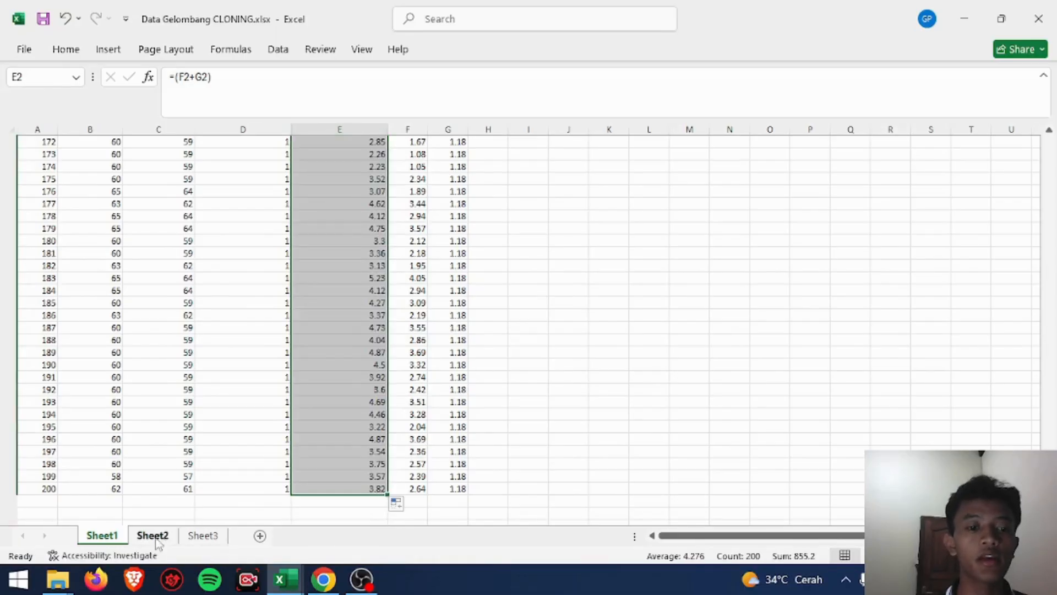
Enter the label JUMLAH in cell C202, directly below the last data row
click(208, 499)
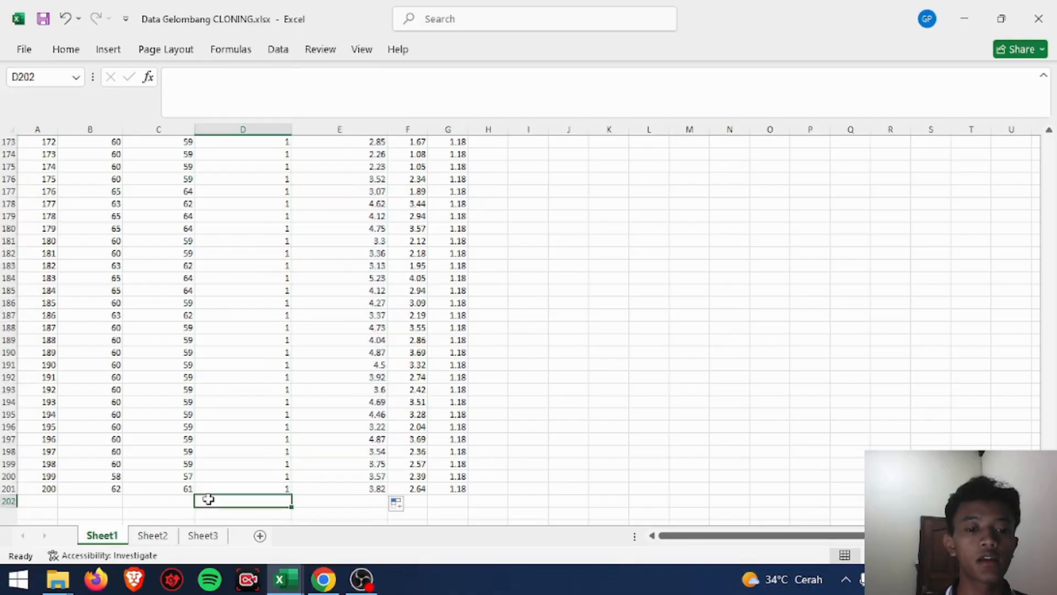
scroll(209, 499, down, 1)
click(157, 492)
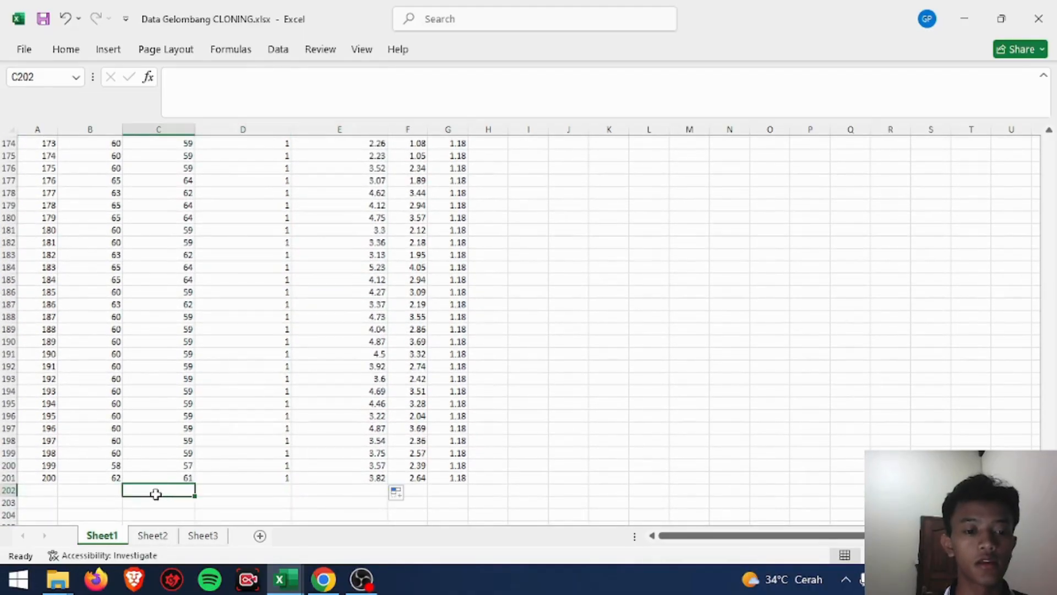
scroll(157, 496, down, 3)
scroll(157, 495, up, 20)
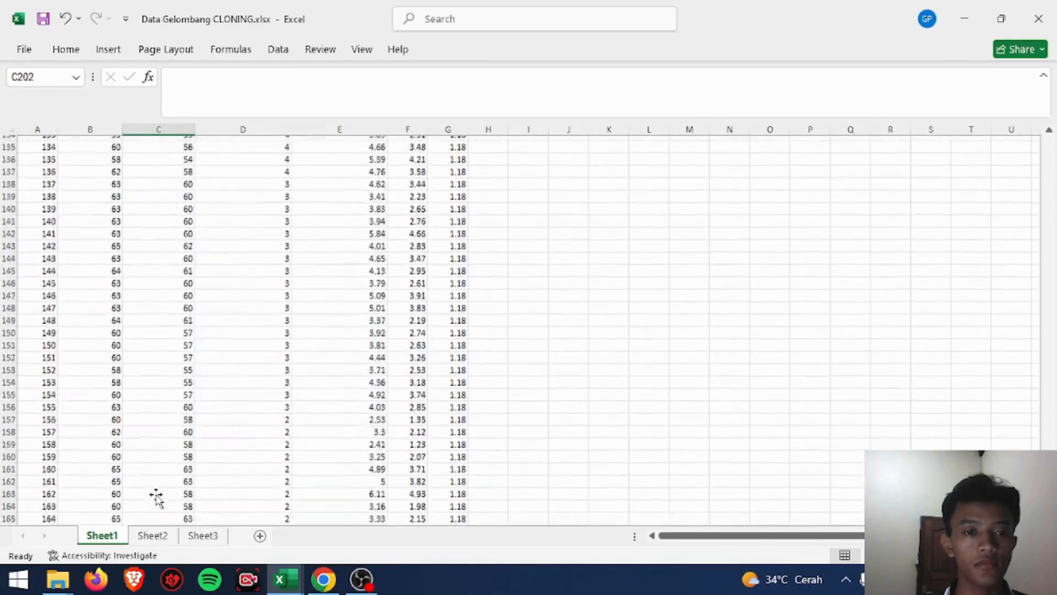
scroll(156, 496, up, 20)
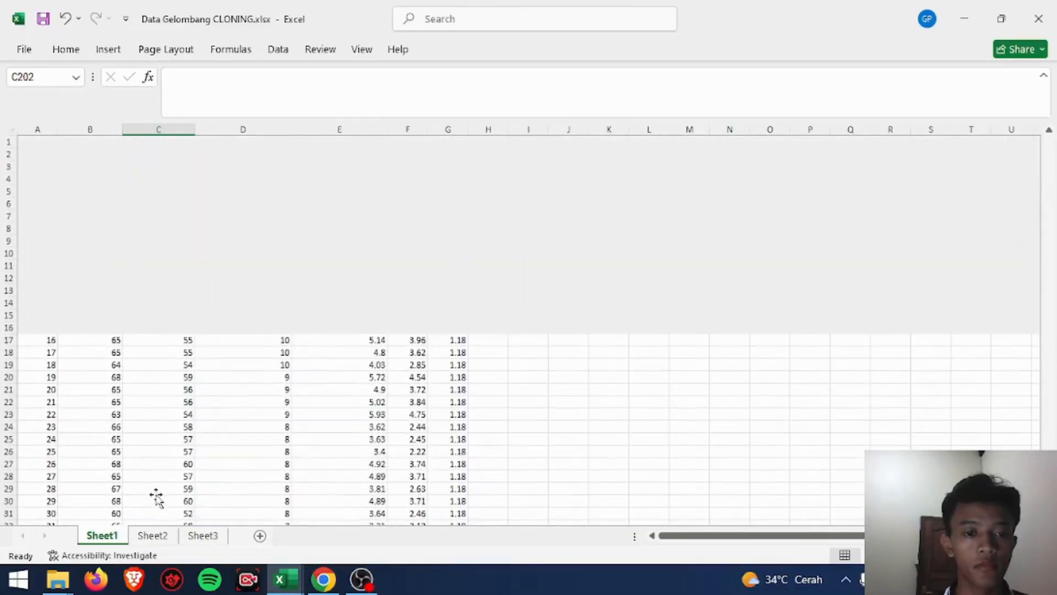
scroll(156, 494, down, 20)
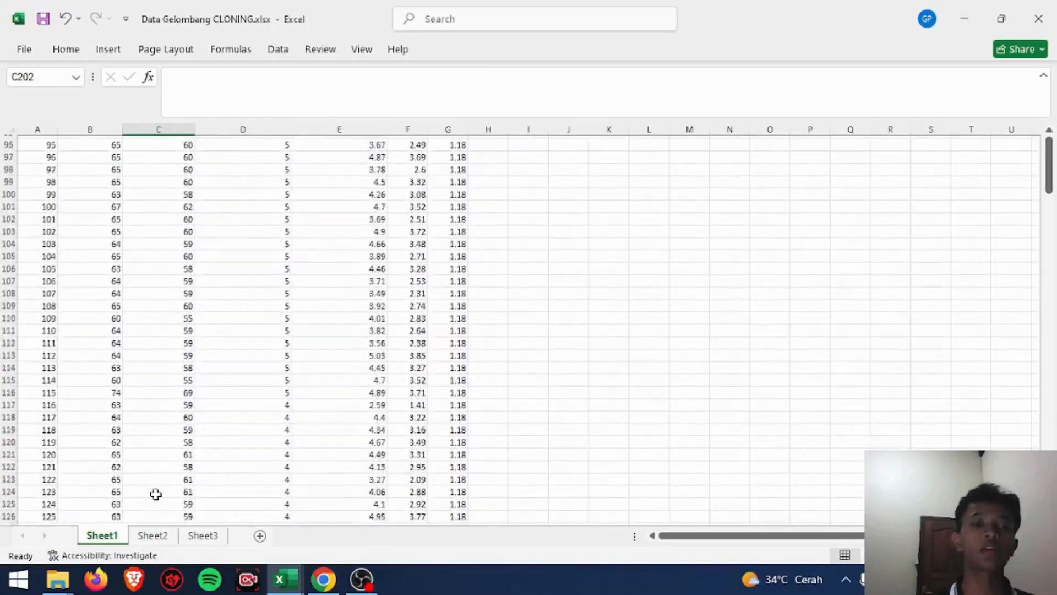
scroll(156, 495, down, 7)
scroll(156, 493, up, 4)
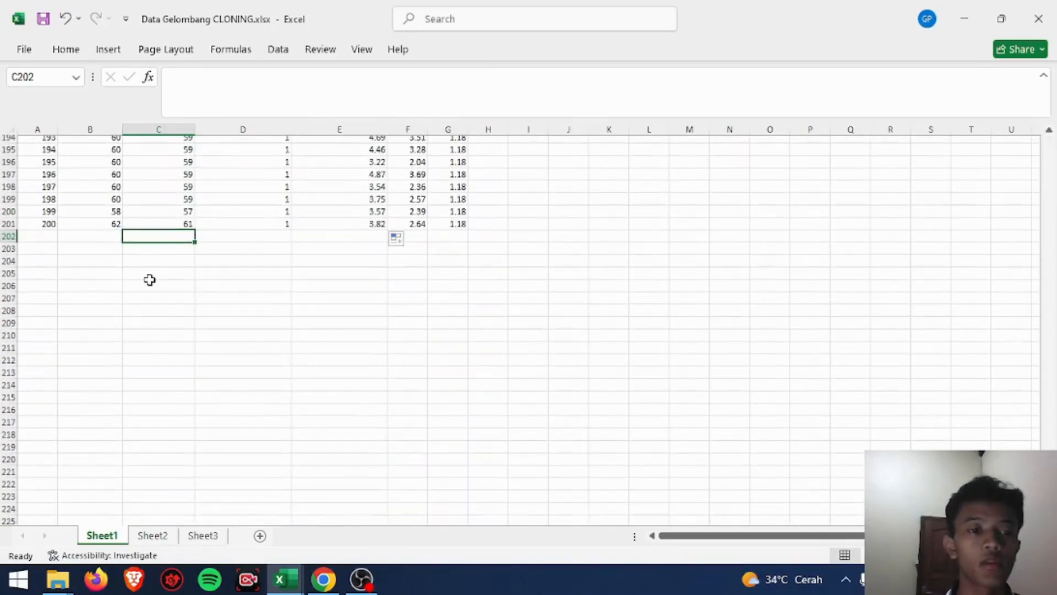
text(JUMLAH)
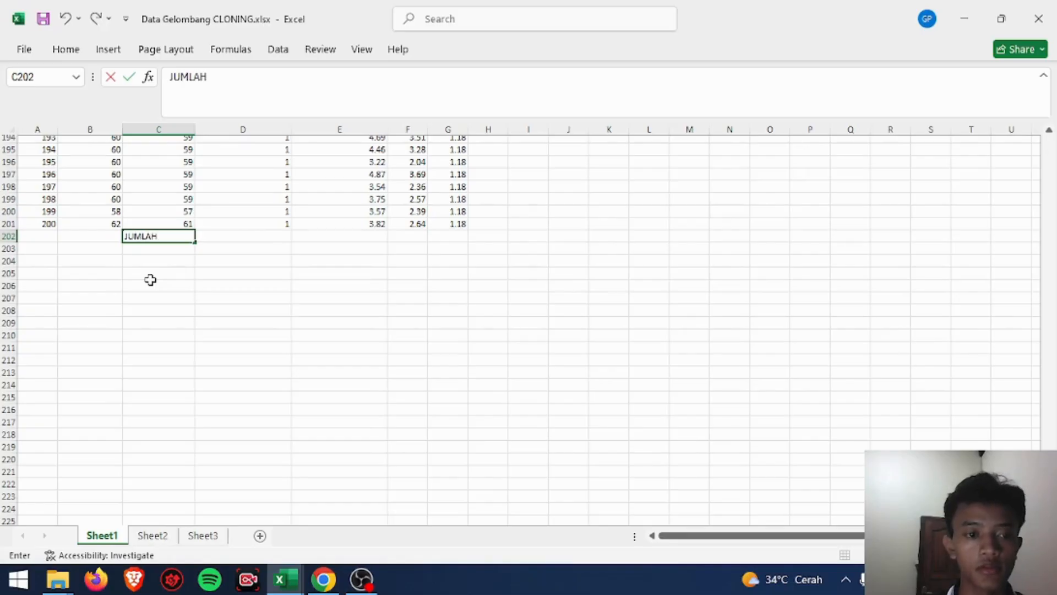
key(Return)
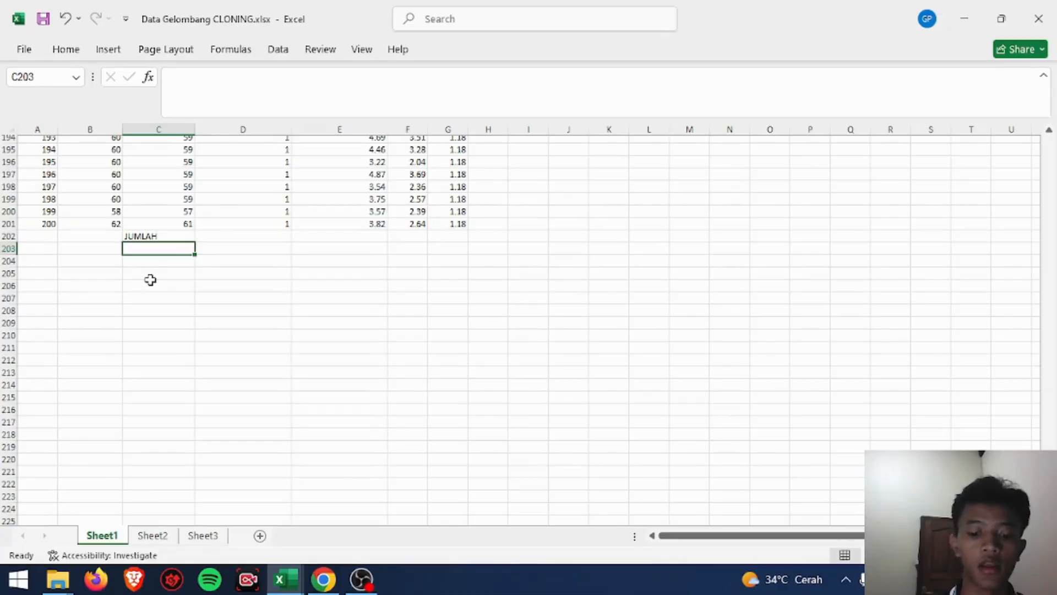
Enter the labels HNT MINIMAL, HNT SIGNIFIKAN and HNT MAKSIMAL in cells C203, C204 and C205
text(HNT MINIMAL)
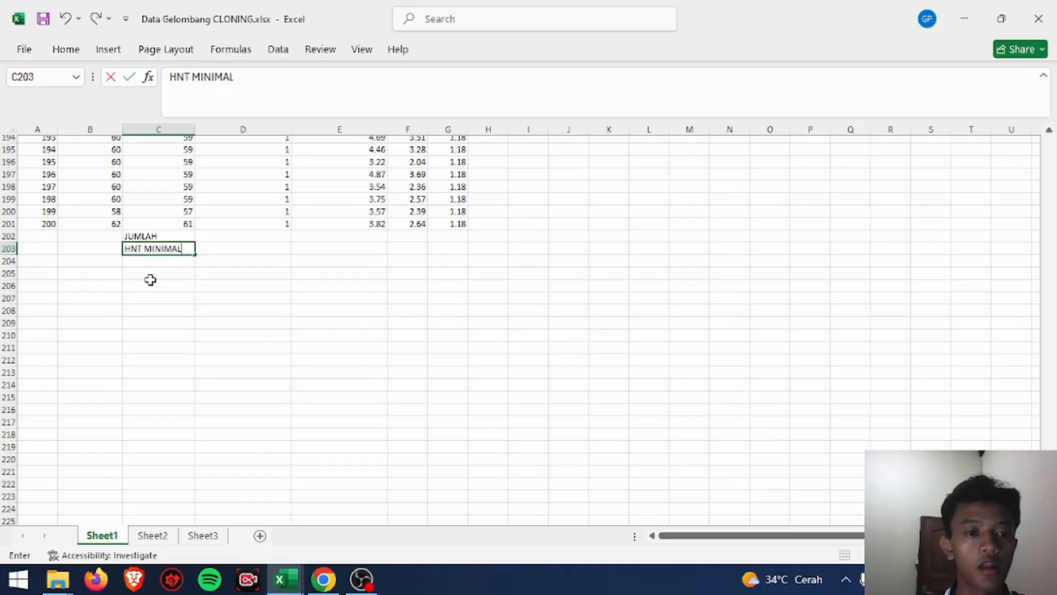
key(Return)
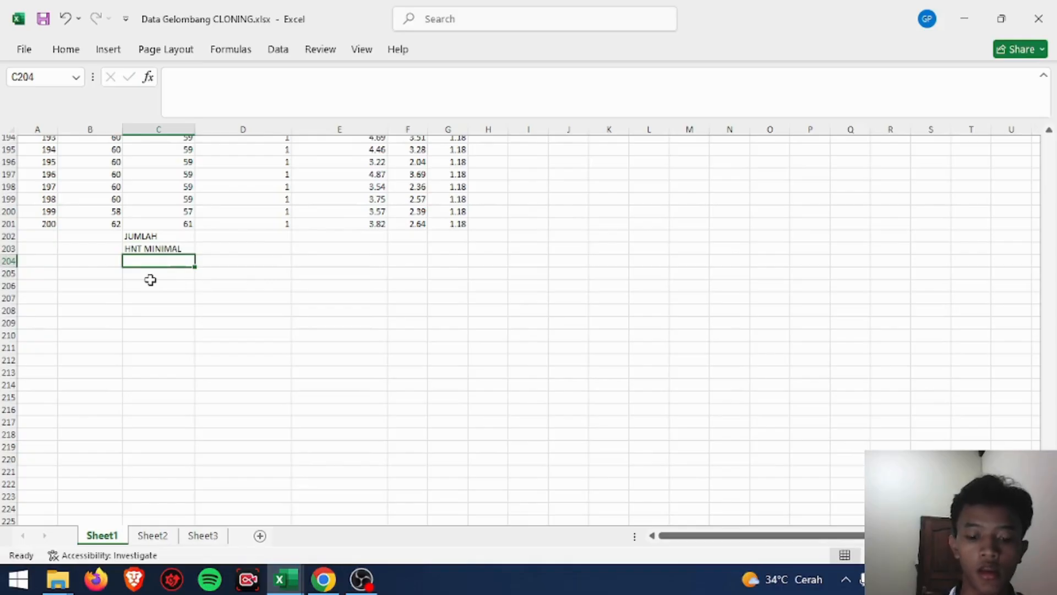
text(HNT)
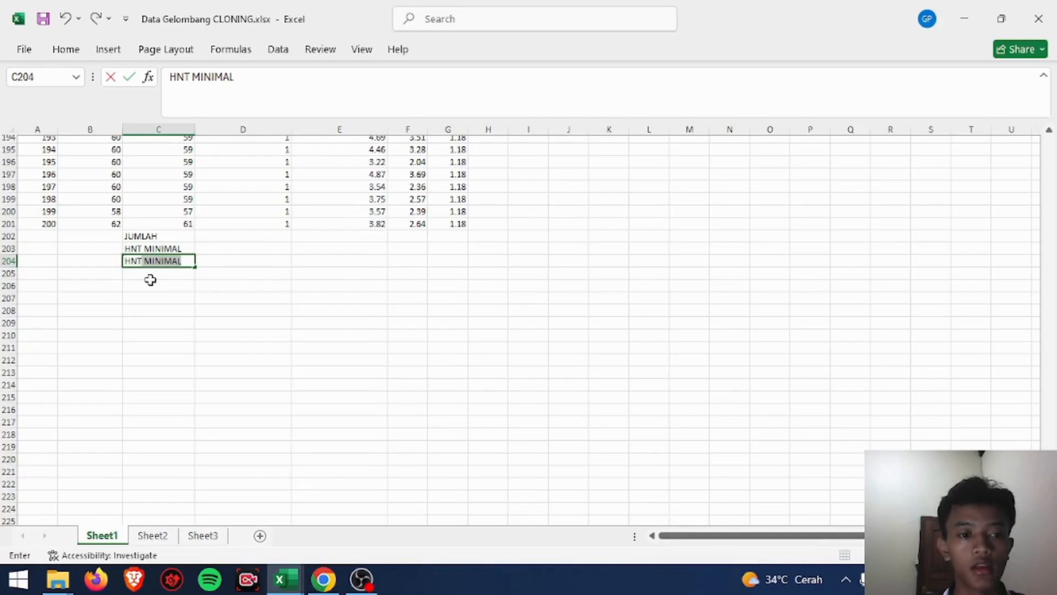
text( SIGNIFIKAN)
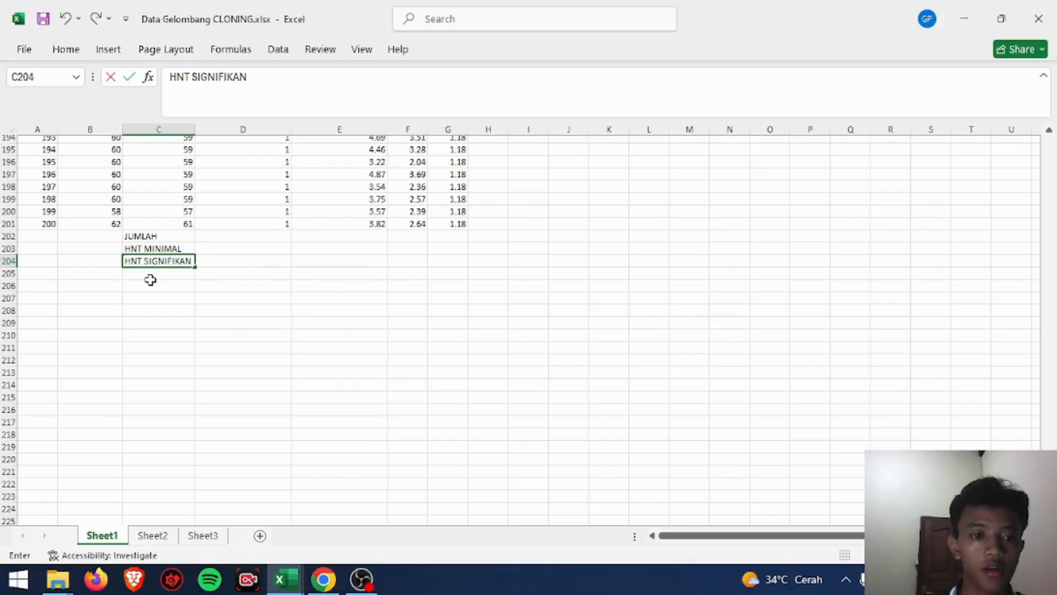
key(Return)
text(HNT)
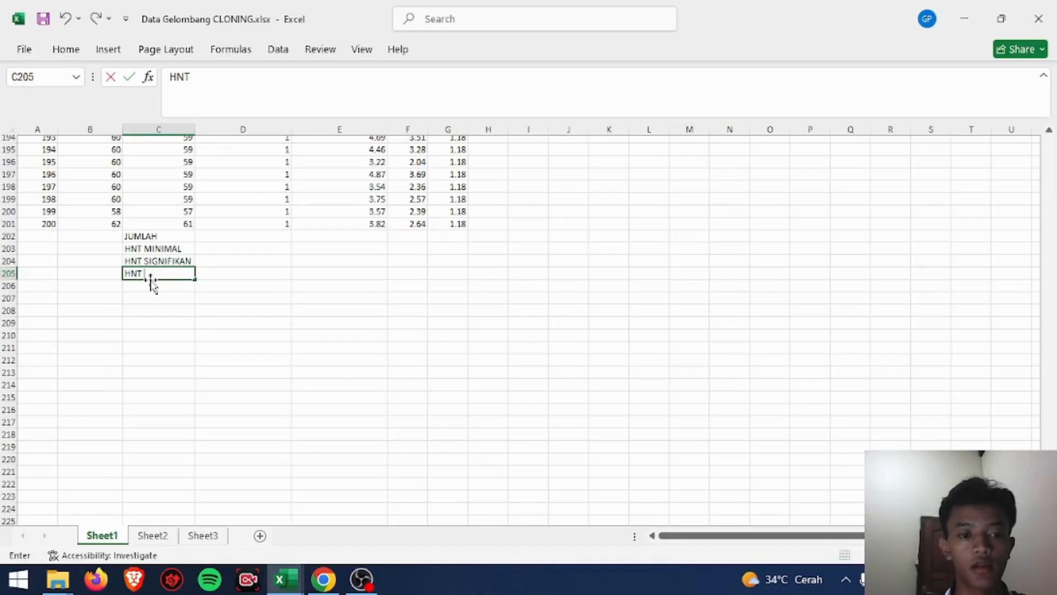
text( MAKSIMAL)
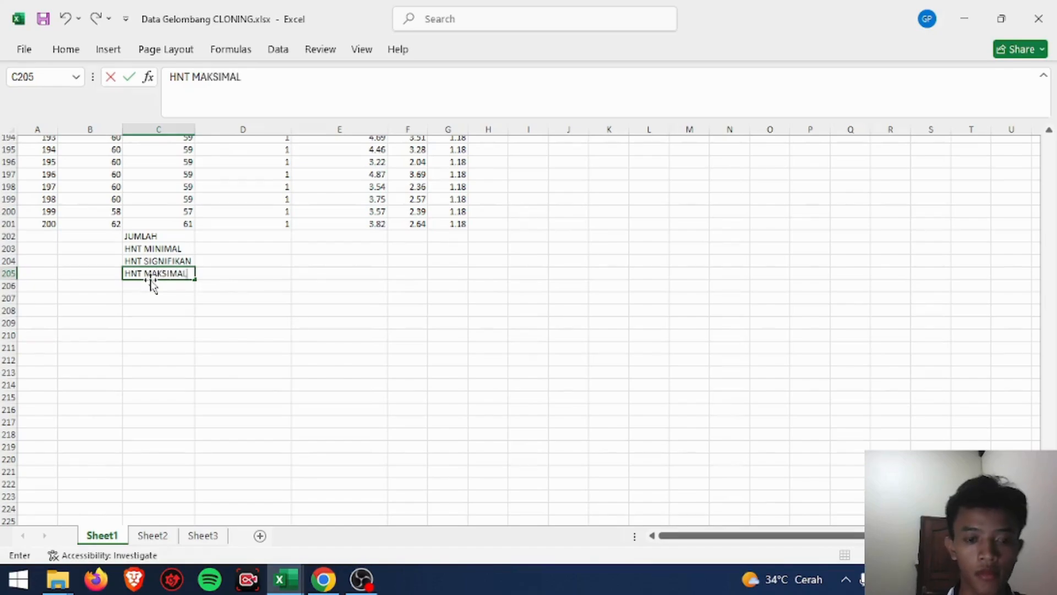
key(Return)
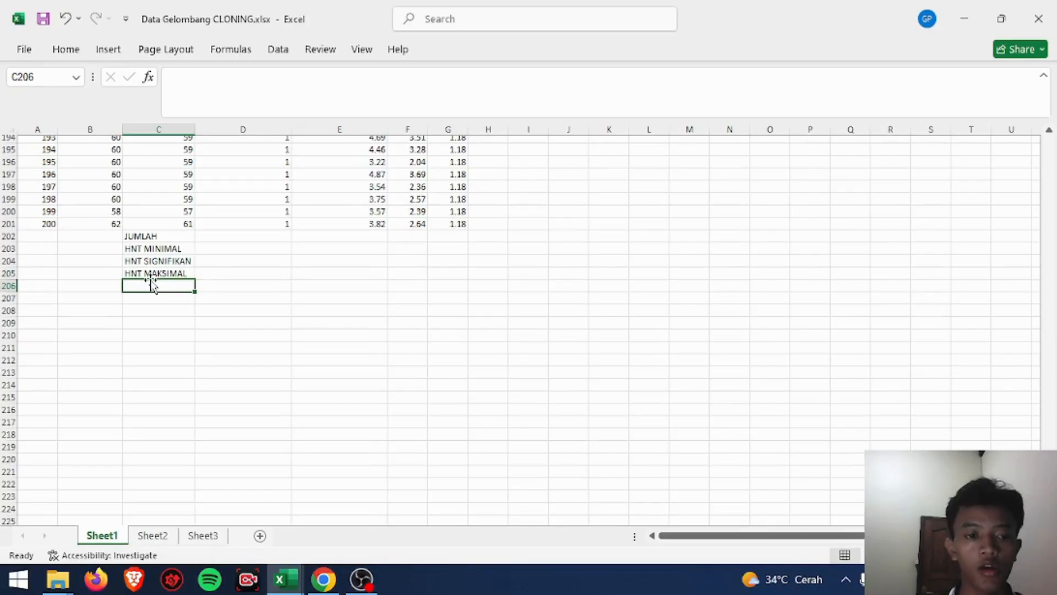
Enter the label KORELASI in cell C206 and the formula =SUM(D2:D201) in D202 to total the wave heights
text(KOL)
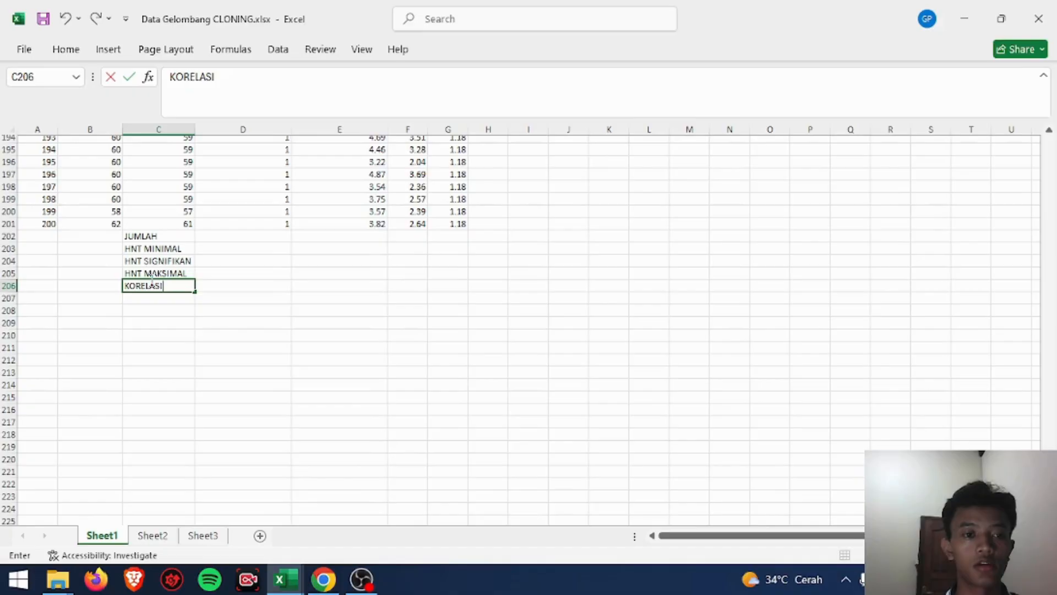
click(215, 233)
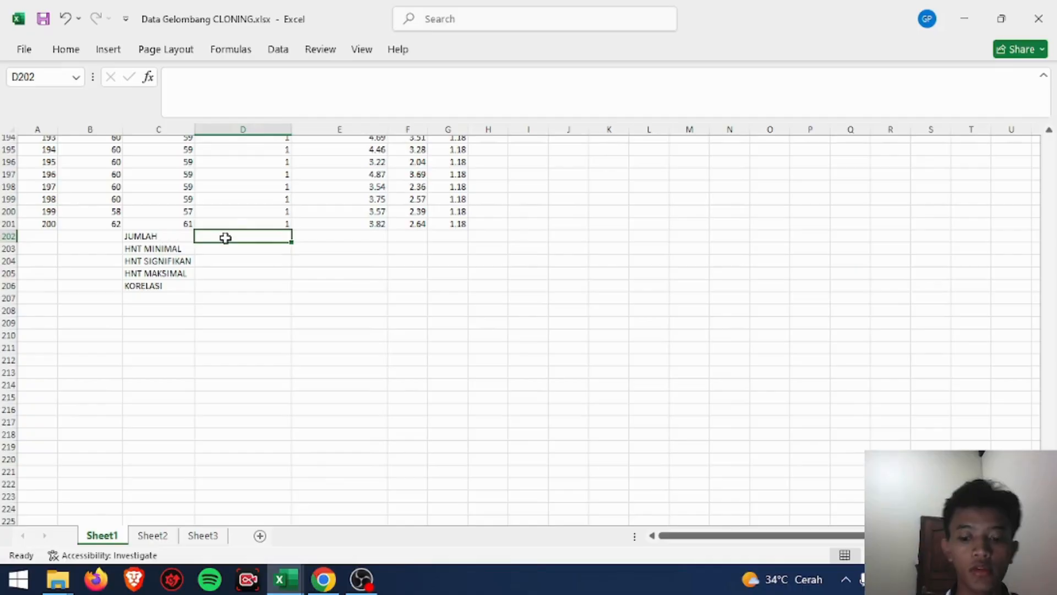
text(=S)
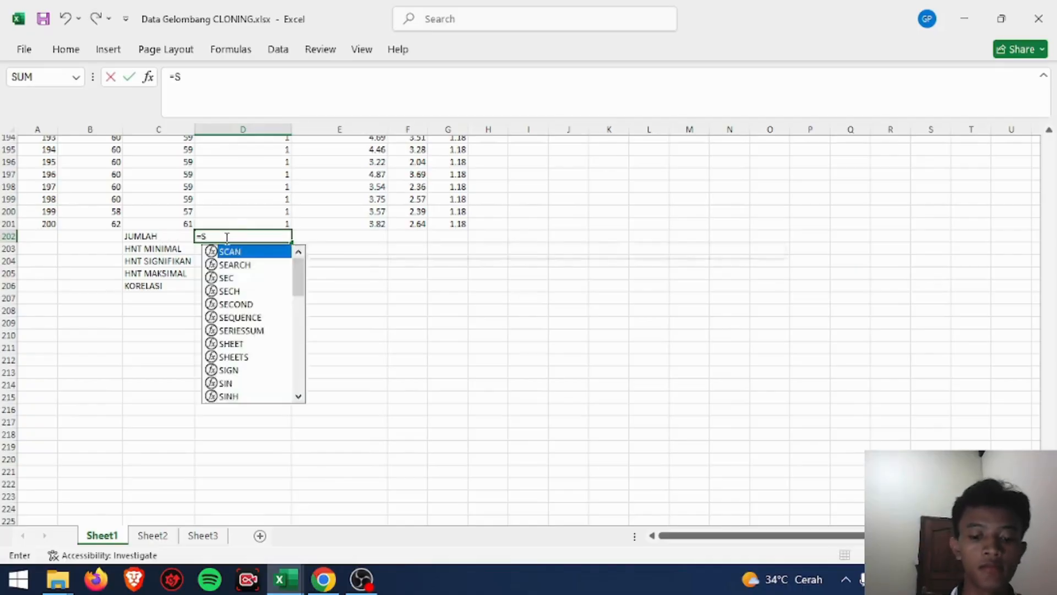
text(UM()
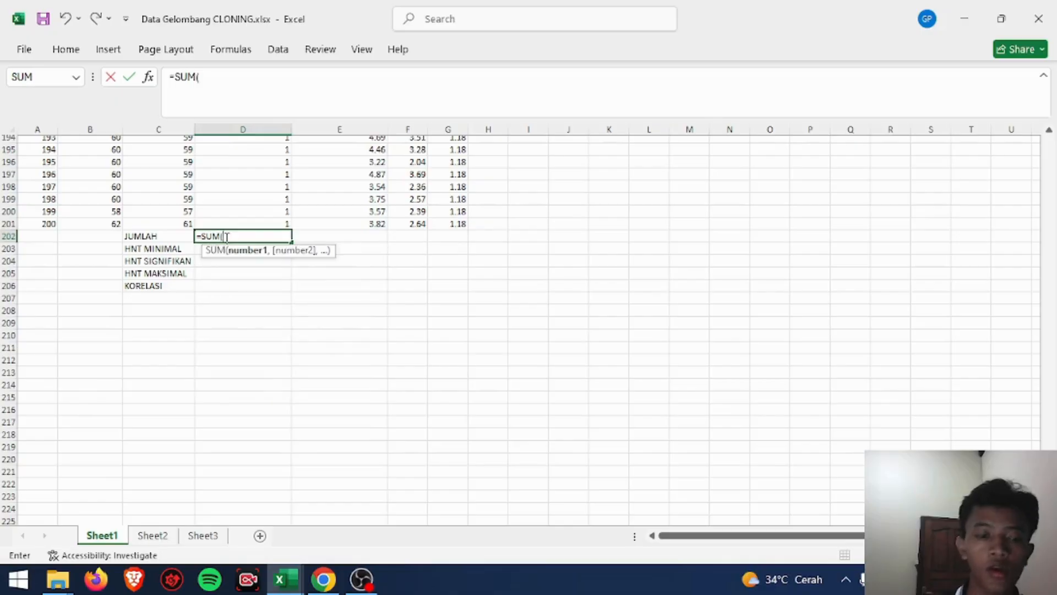
scroll(367, 238, up, 20)
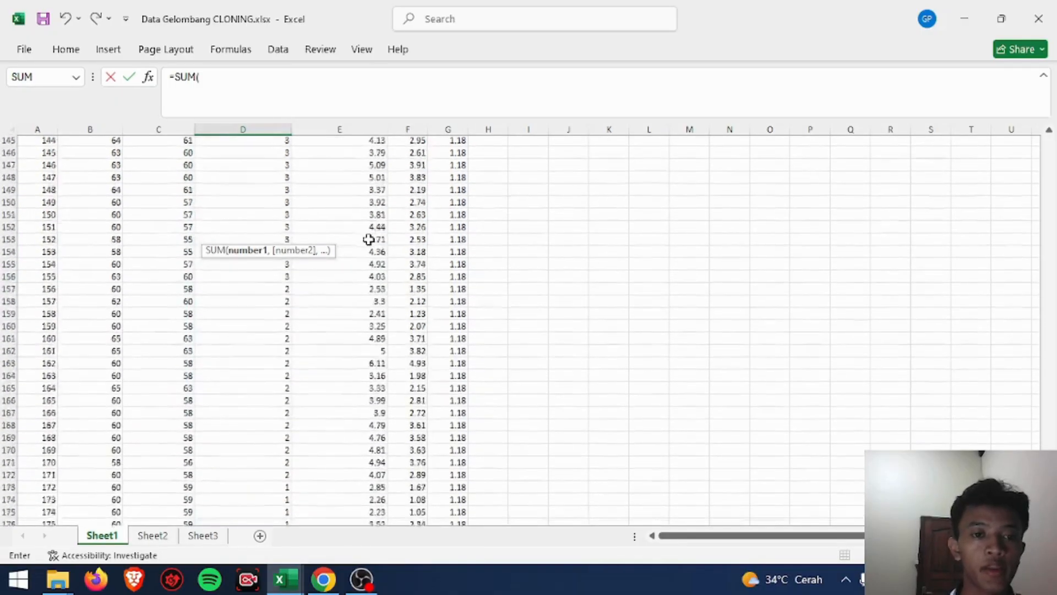
scroll(368, 238, up, 20)
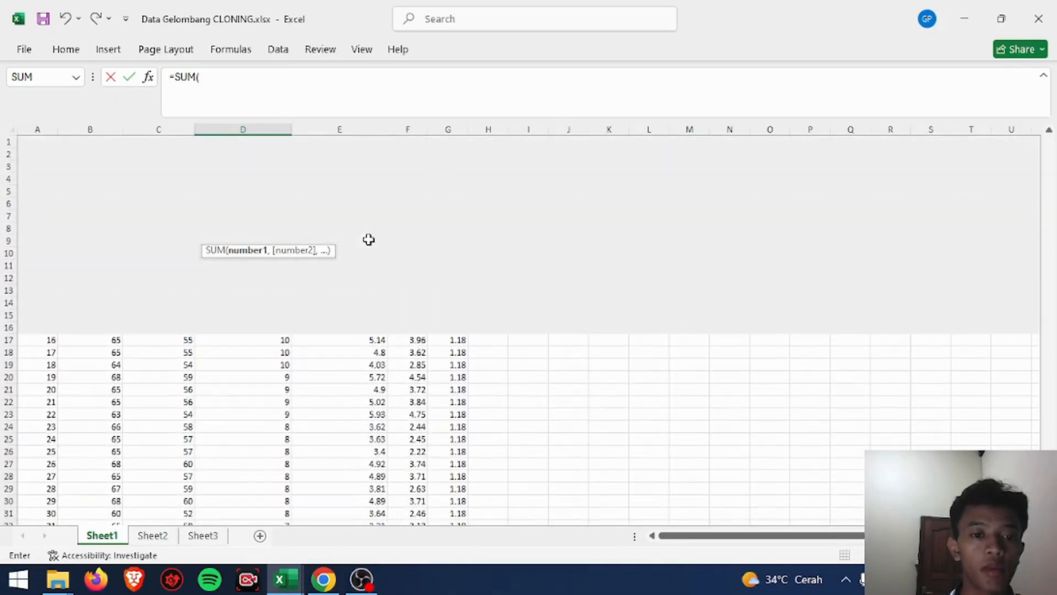
click(237, 154)
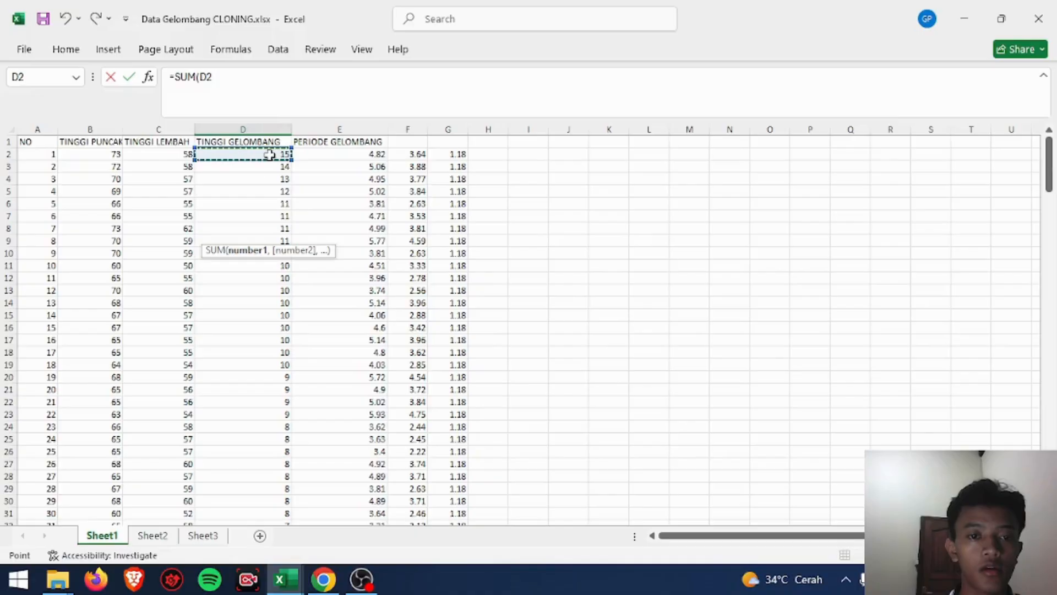
drag(270, 155, 264, 438)
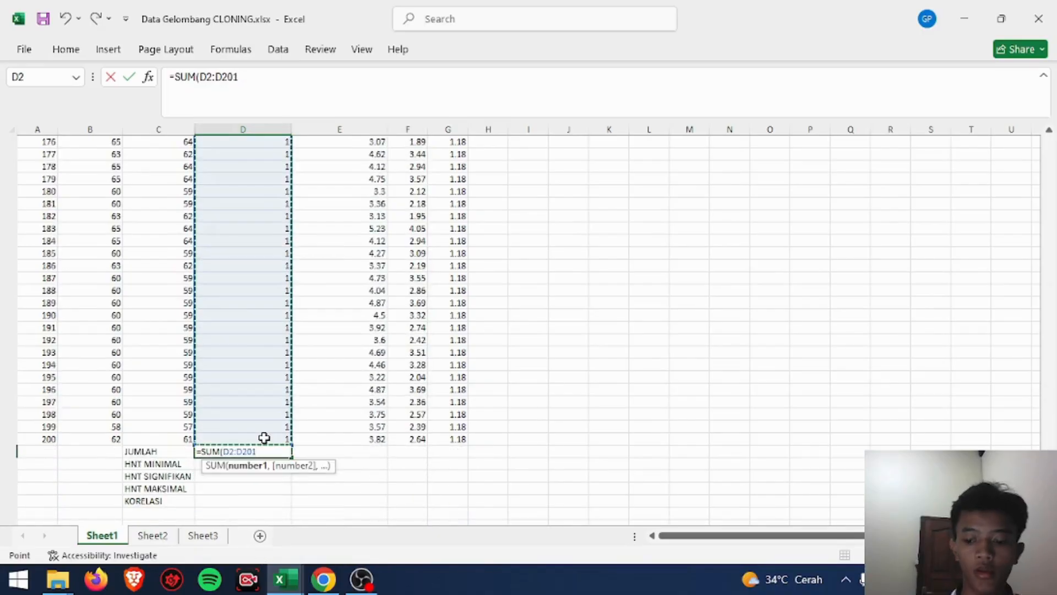
text())
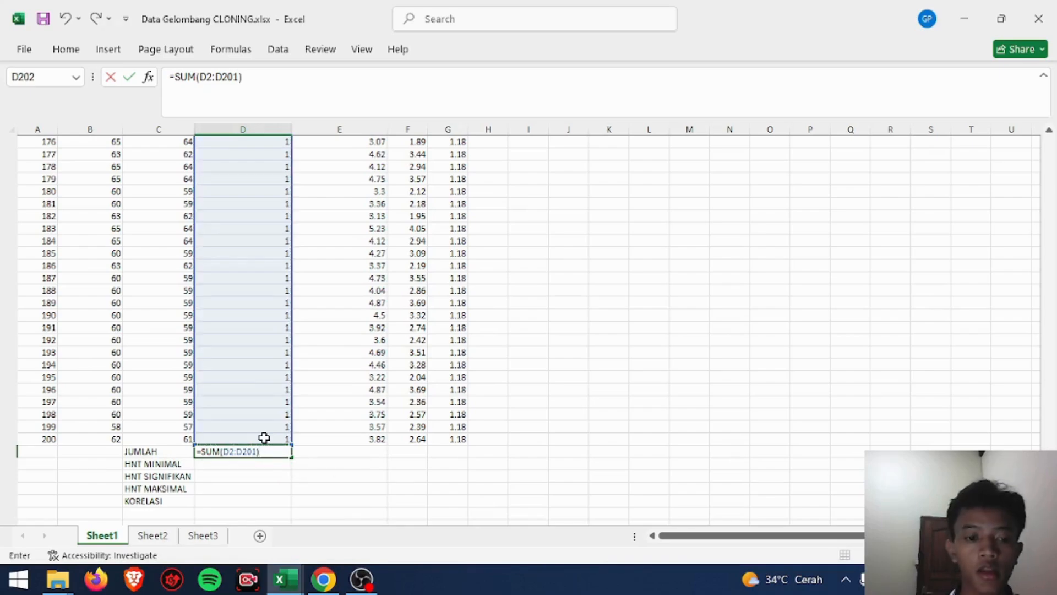
key(Return)
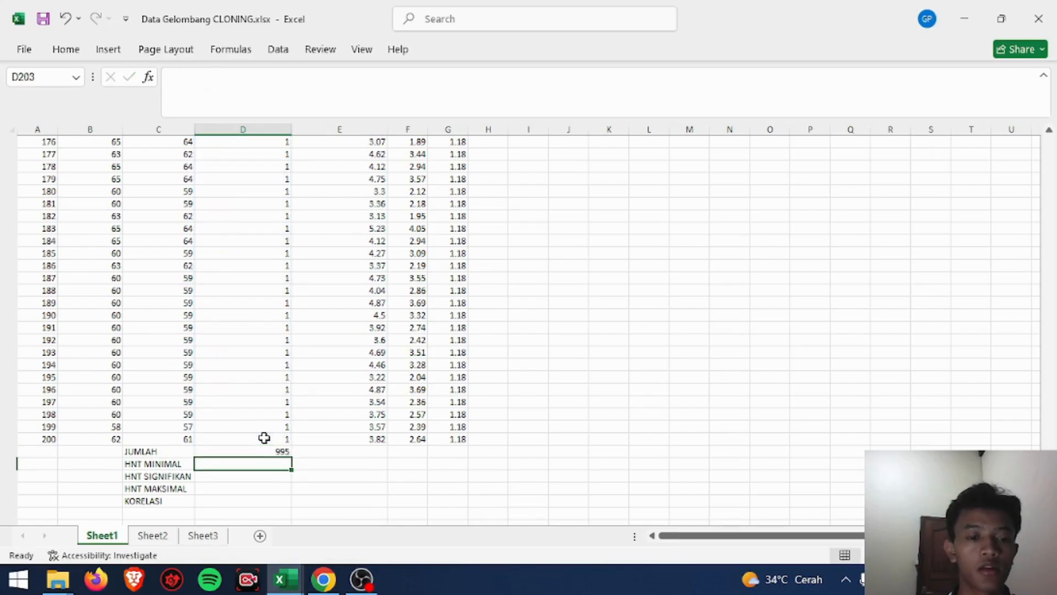
Enter the formula =AVERAGE(D2:D21) in cell D203 to calculate the HNT MINIMAL value from the first 20 wave heights
scroll(264, 438, up, 20)
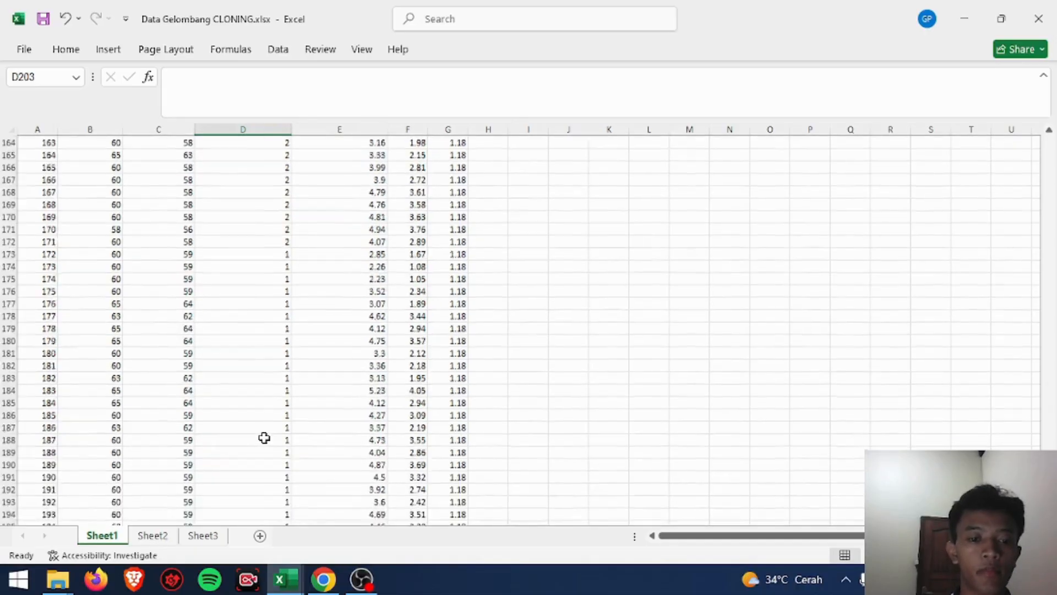
scroll(265, 438, down, 20)
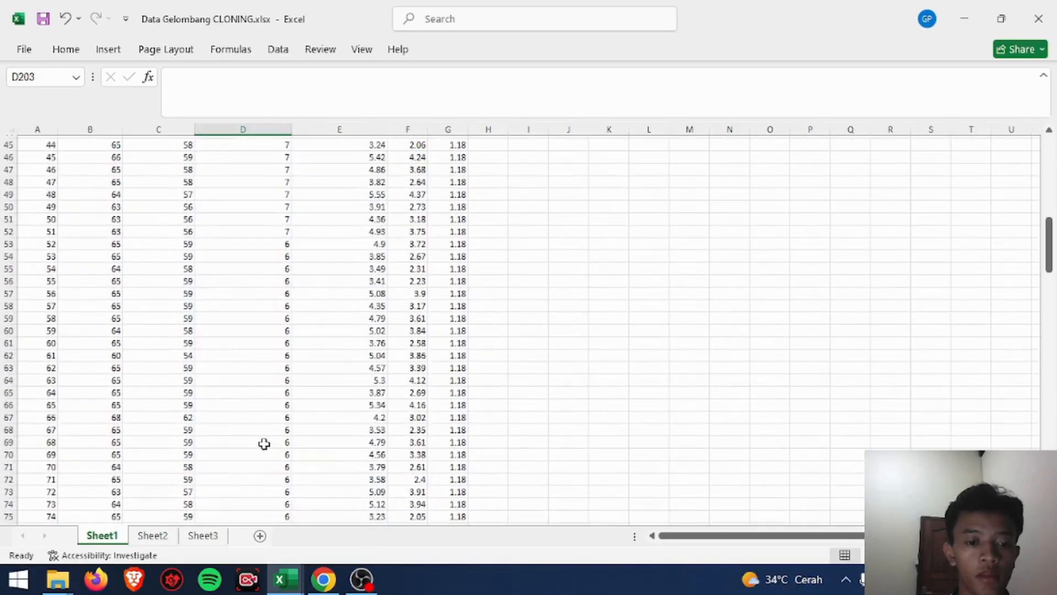
scroll(264, 444, up, 16)
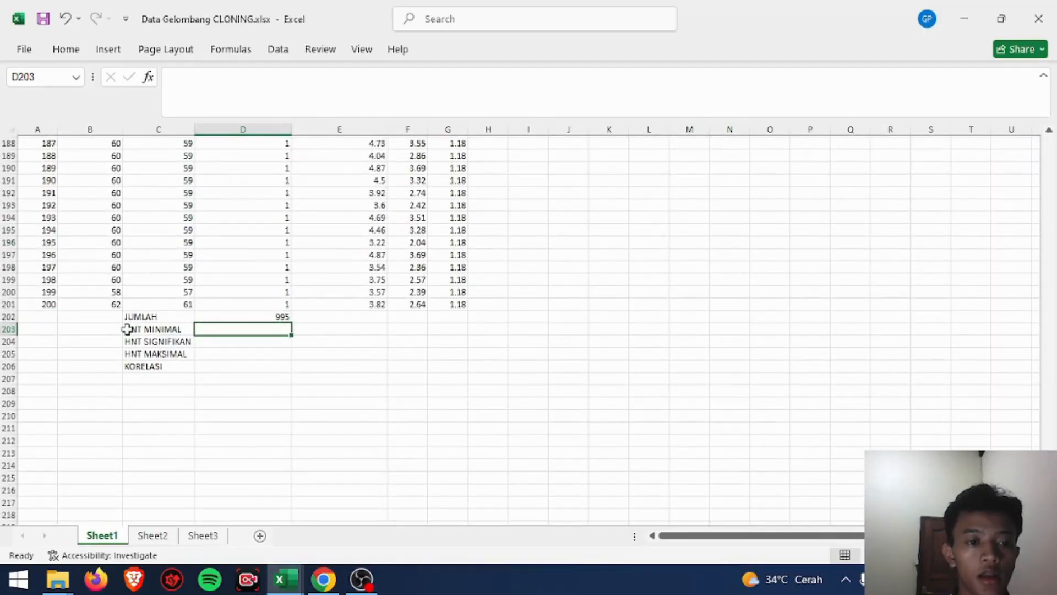
text(=)
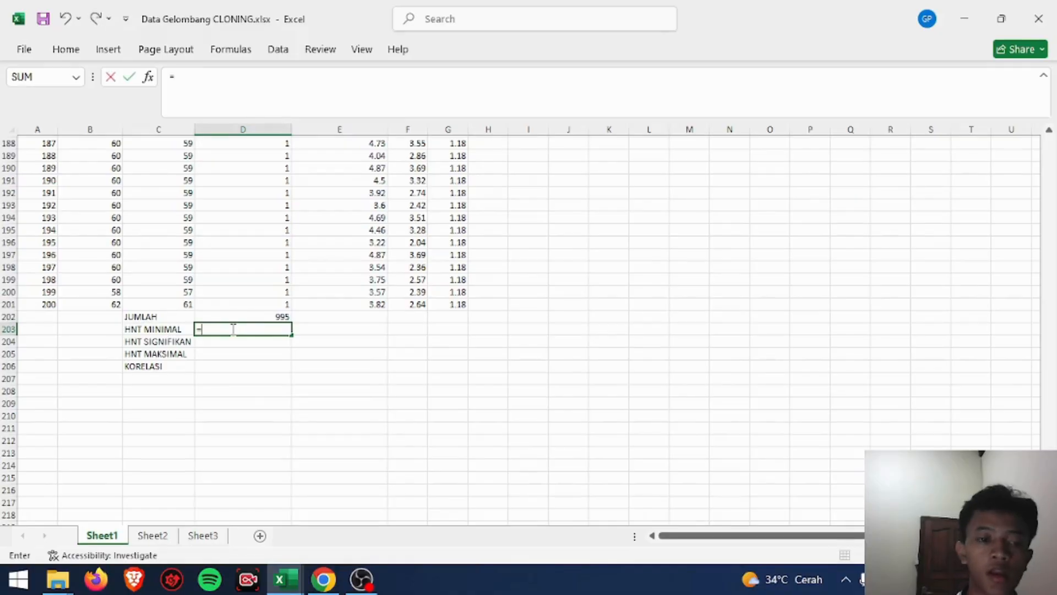
text(AV)
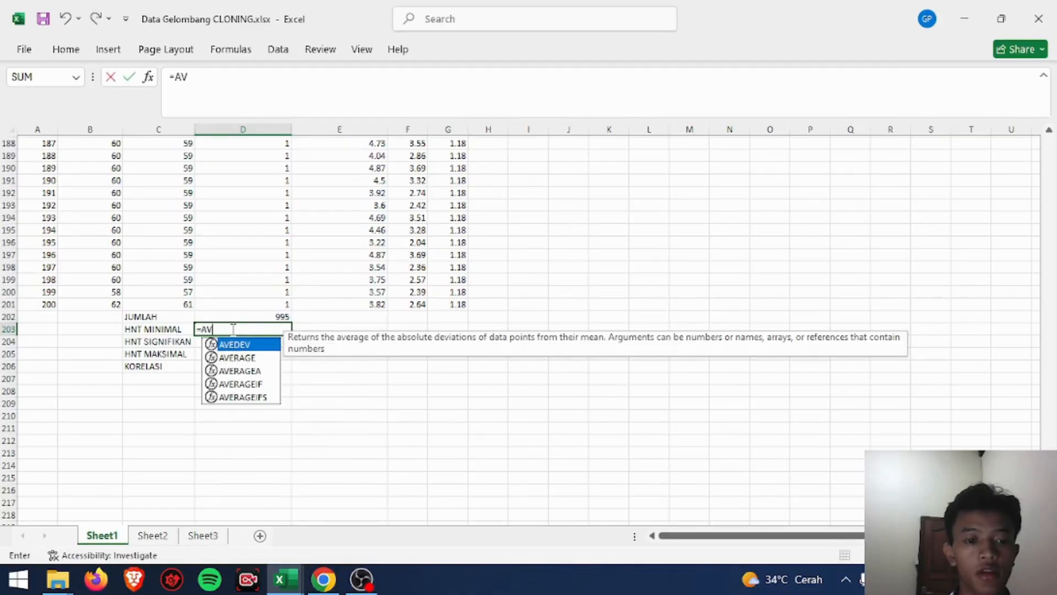
click(245, 362)
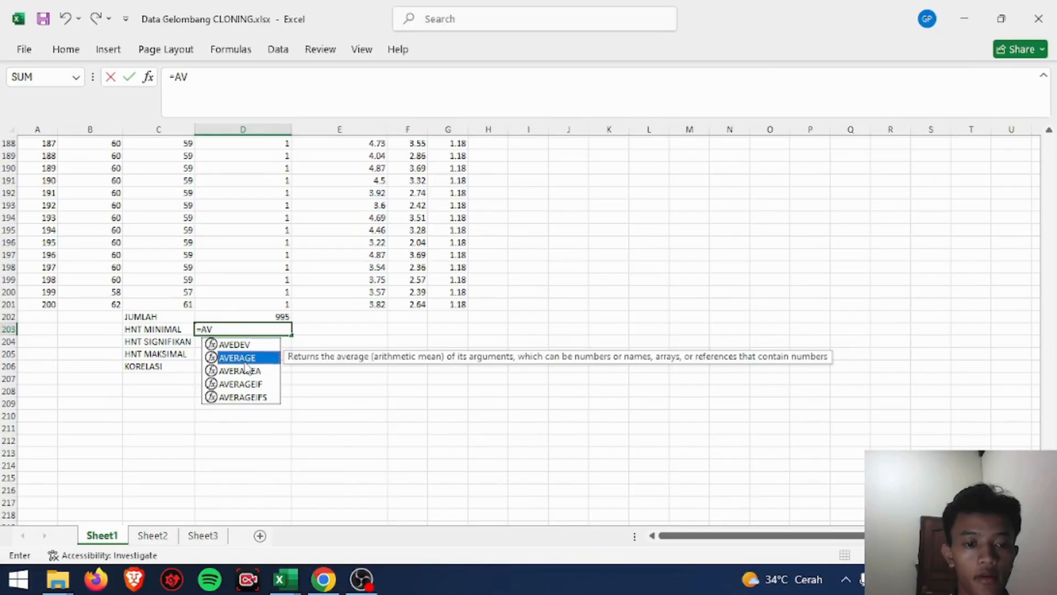
double_click(244, 359)
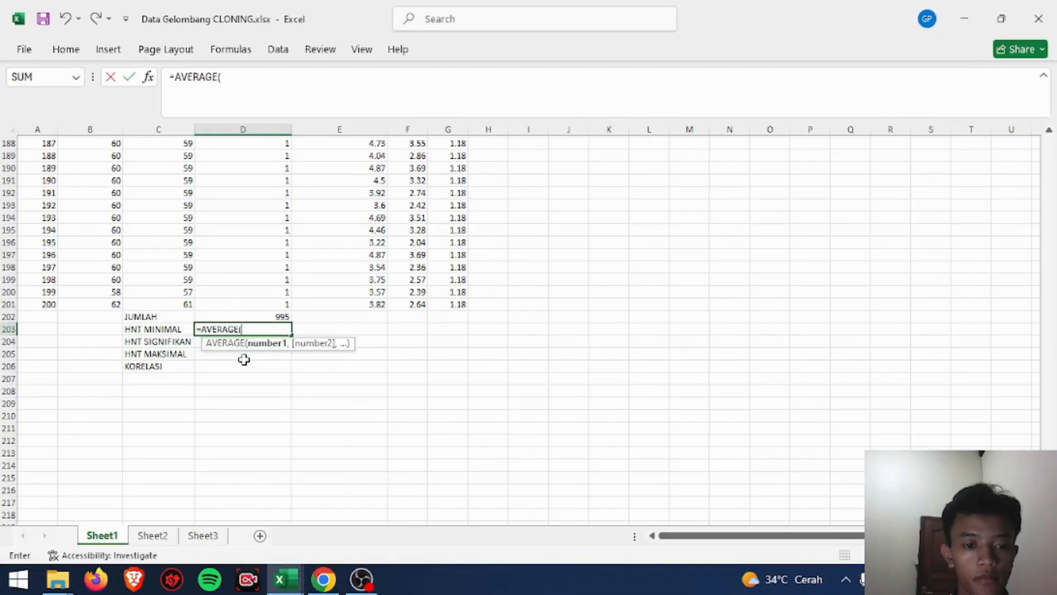
scroll(265, 284, up, 20)
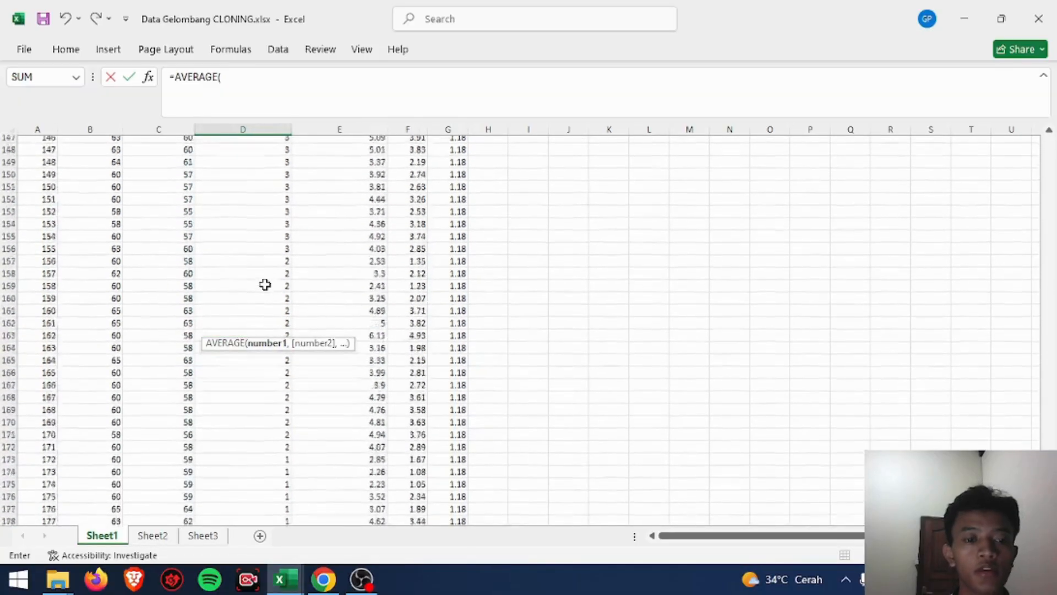
scroll(265, 284, up, 20)
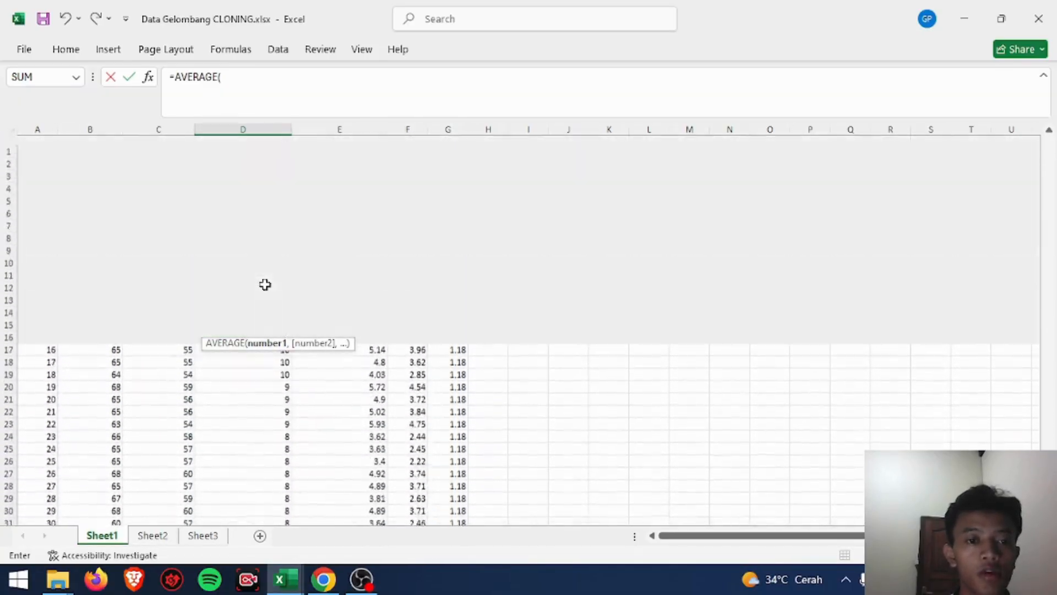
click(265, 154)
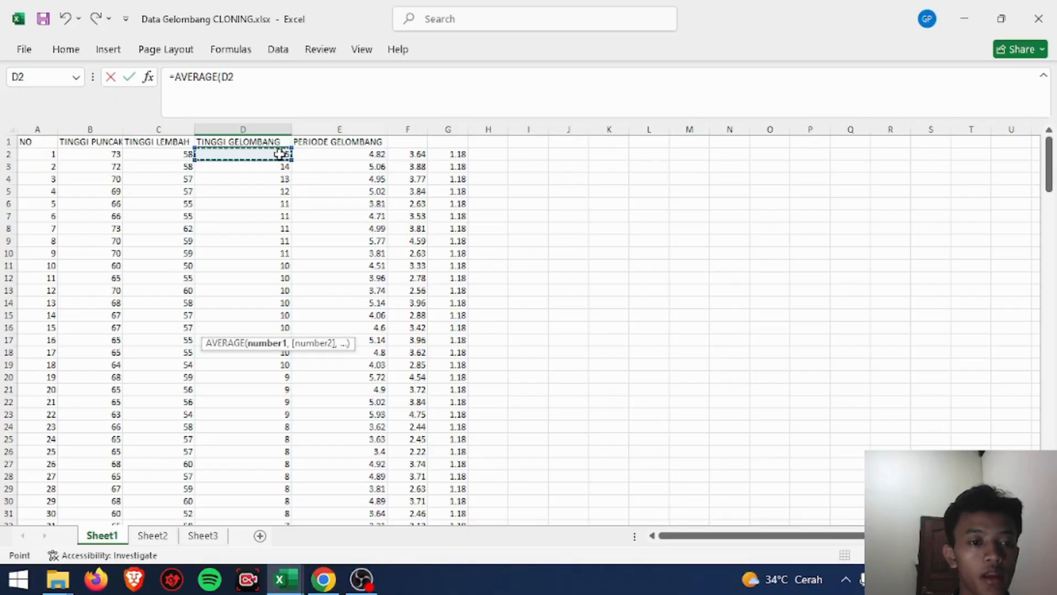
drag(280, 153, 248, 393)
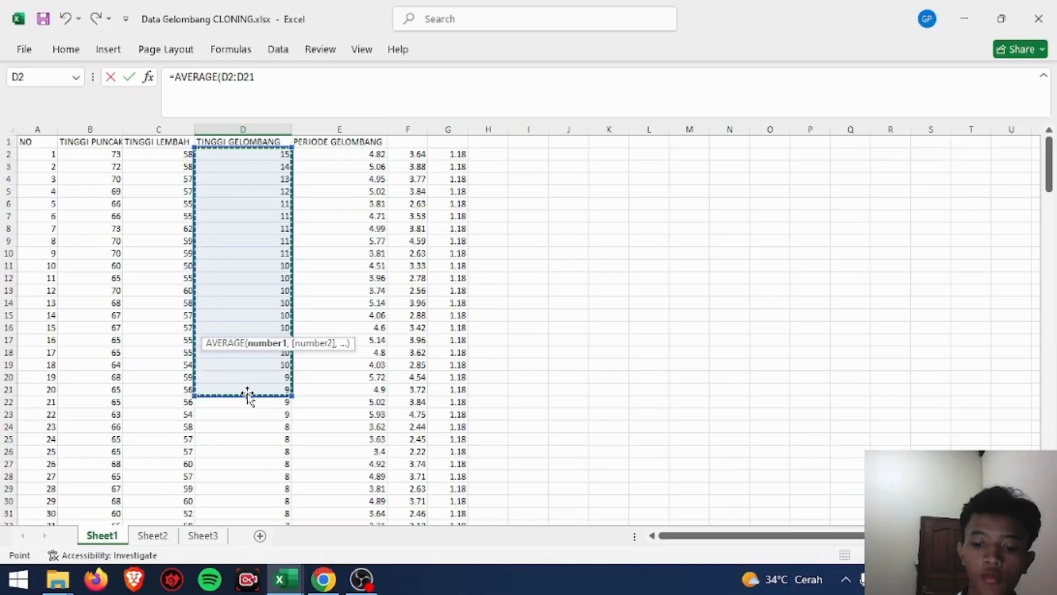
text())
key(Return)
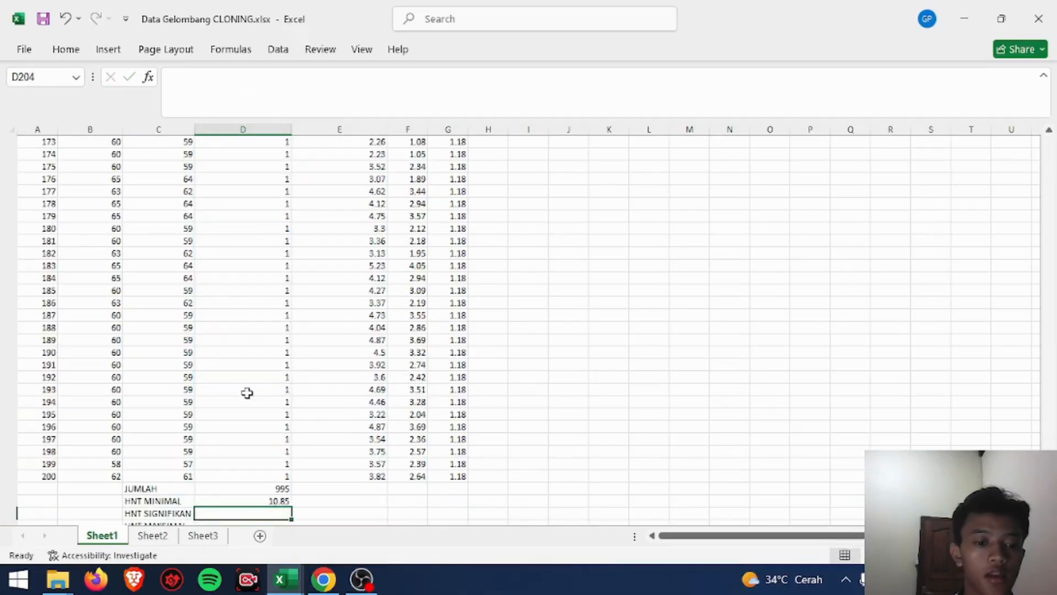
Enter the formula =AVERAGE(D2:D67) in cell D204 to calculate the HNT SIGNIFIKAN value from the first 66 wave heights
scroll(247, 392, down, 2)
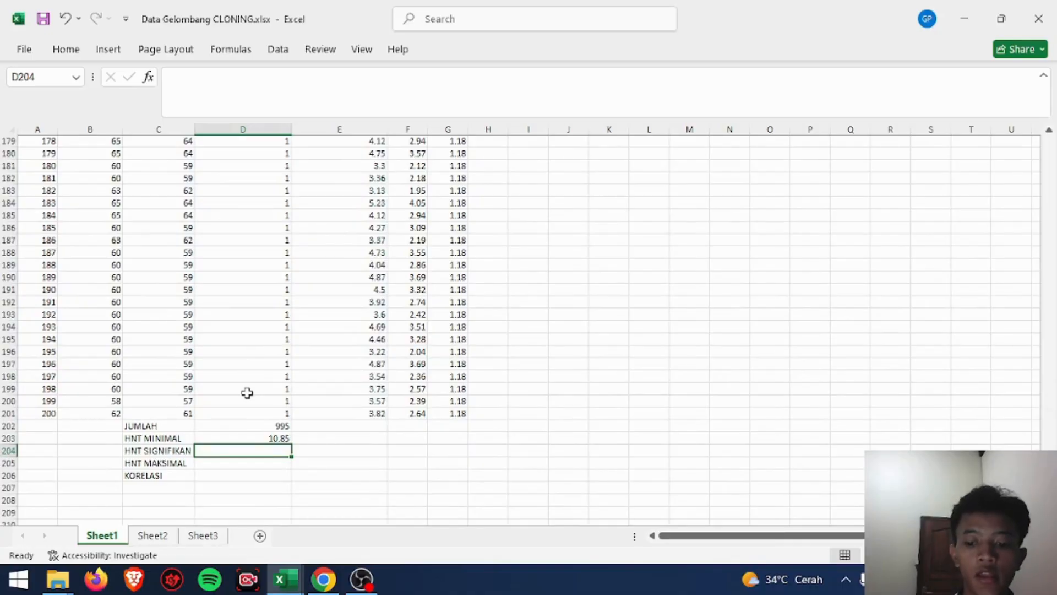
text(=)
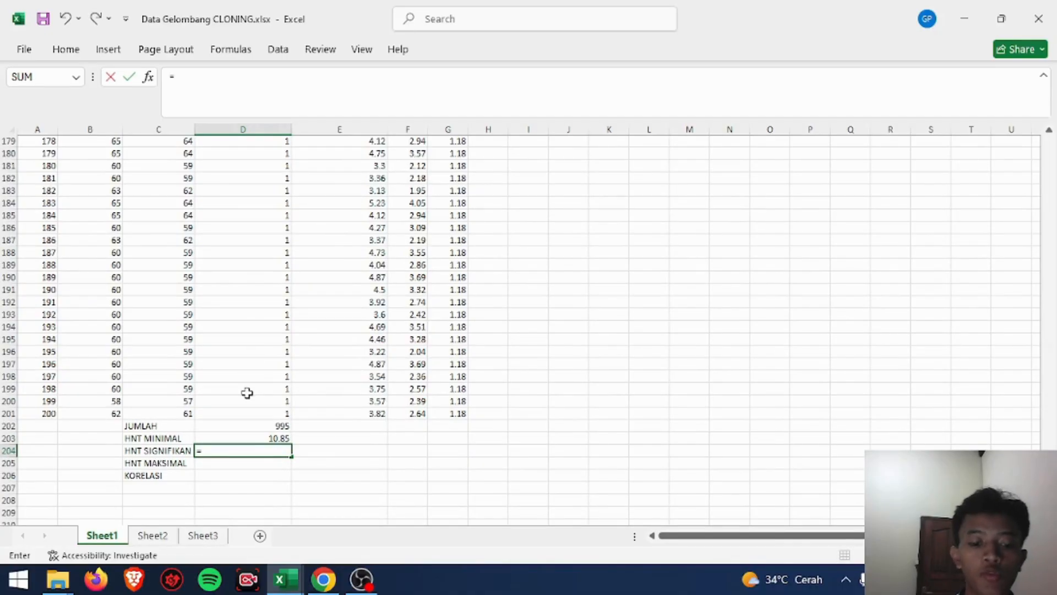
text(AV)
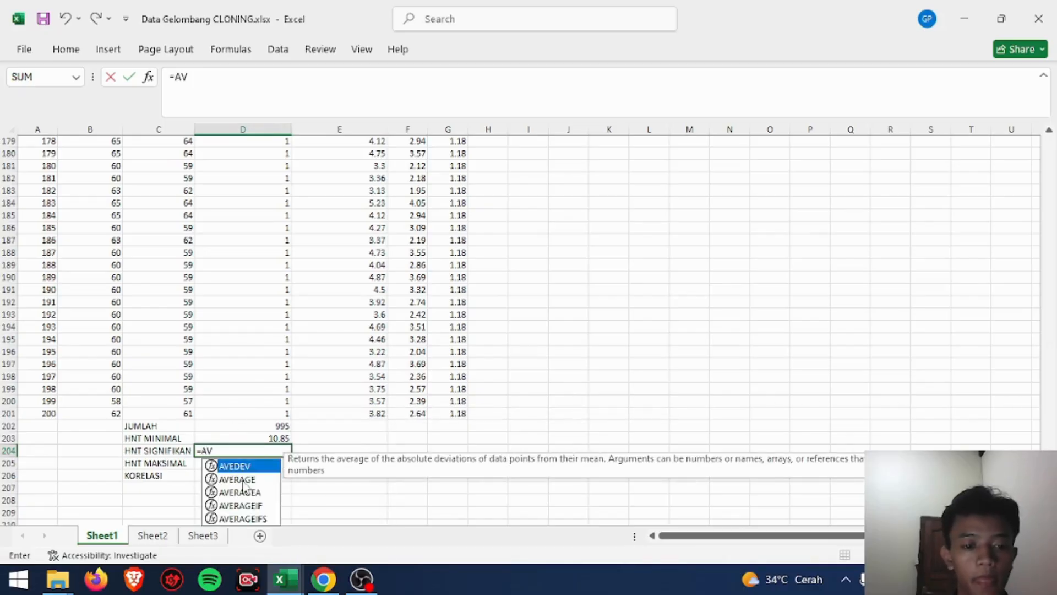
click(243, 481)
double_click(242, 480)
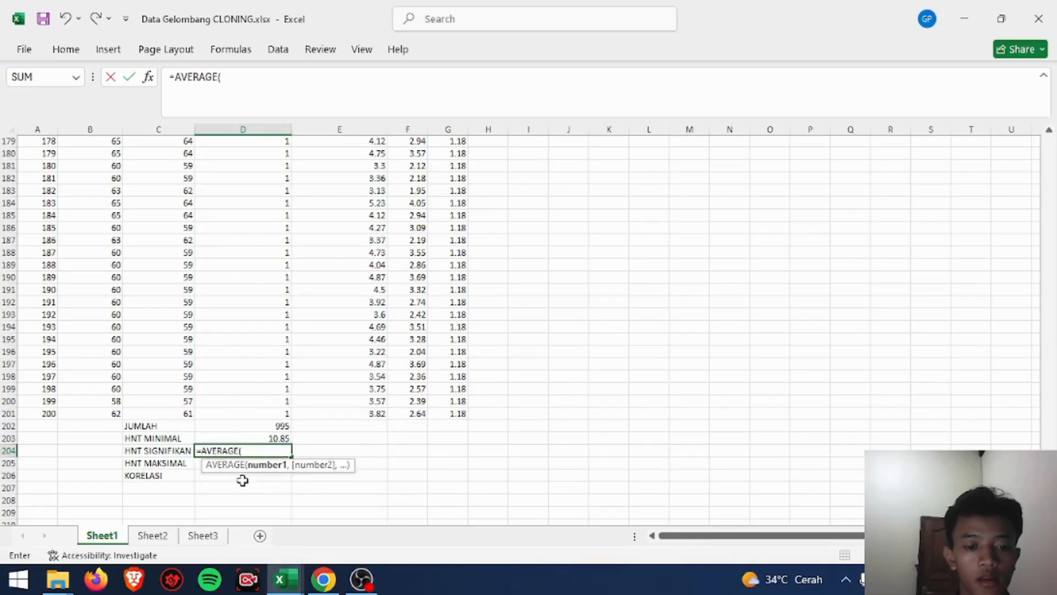
scroll(245, 299, up, 20)
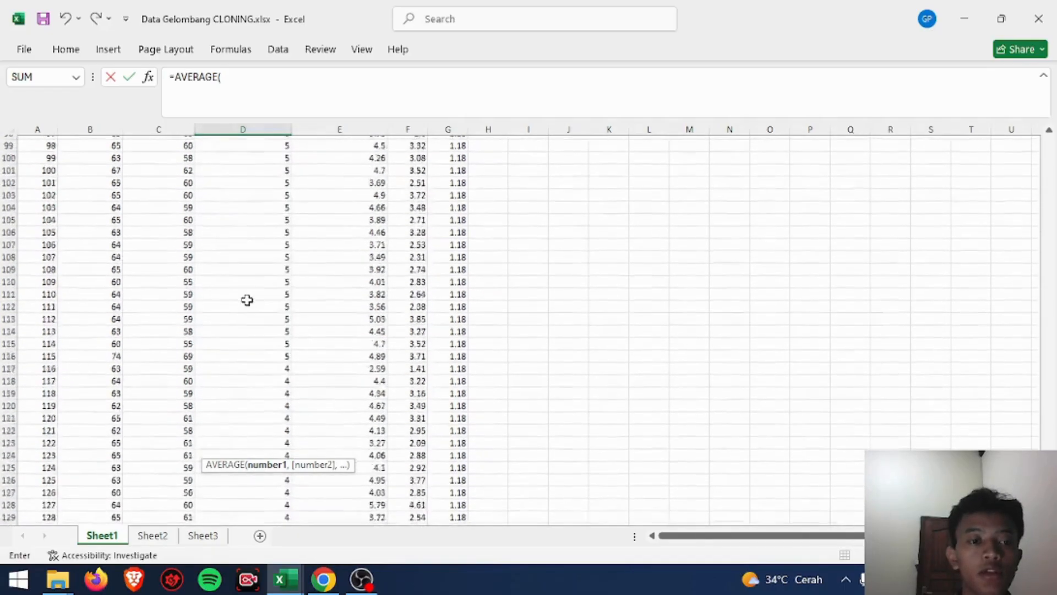
scroll(247, 300, up, 20)
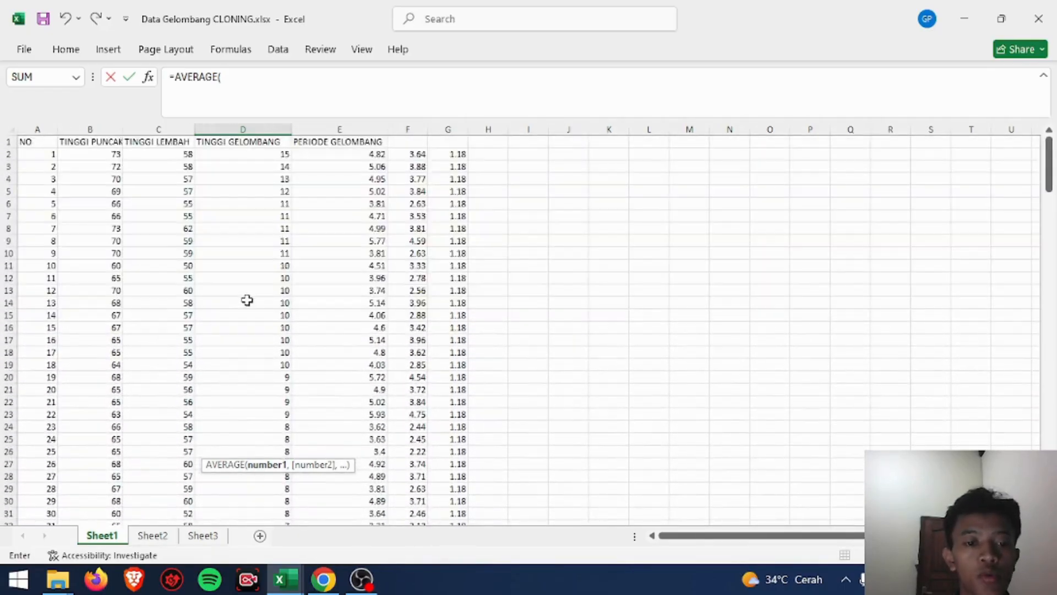
click(254, 153)
drag(254, 154, 253, 364)
mouse_move(254, 352)
mouse_down()
mouse_move(253, 336)
mouse_move(241, 385)
mouse_move(248, 357)
mouse_up()
scroll(248, 358, up, 2)
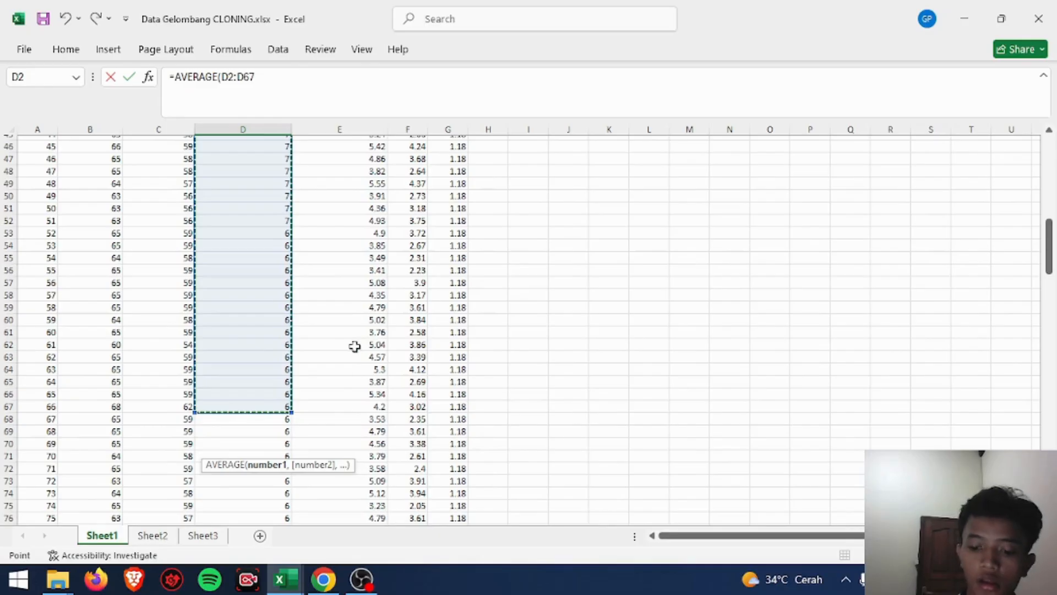
text())
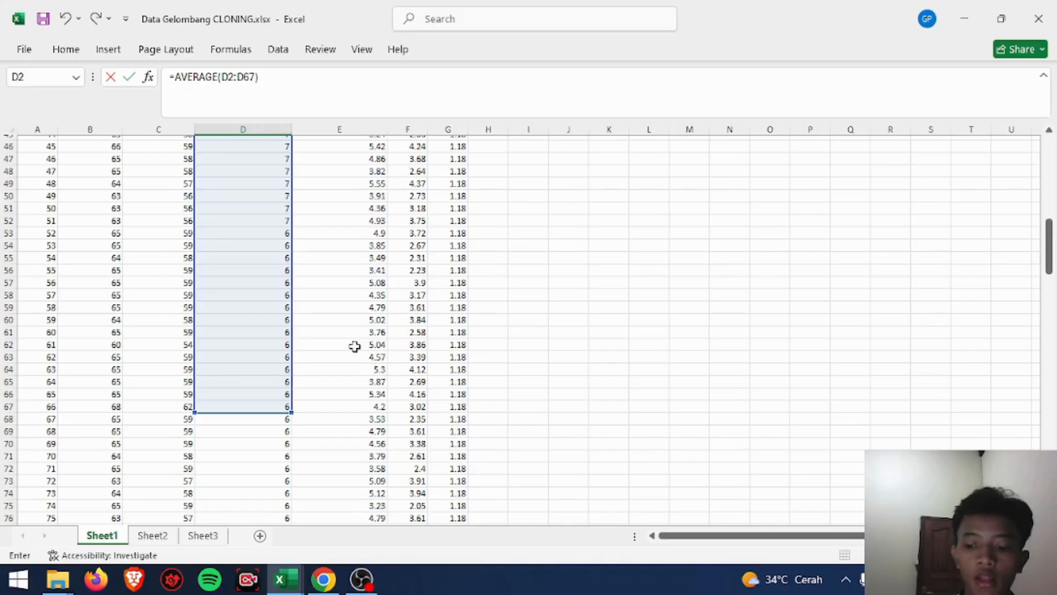
key(Return)
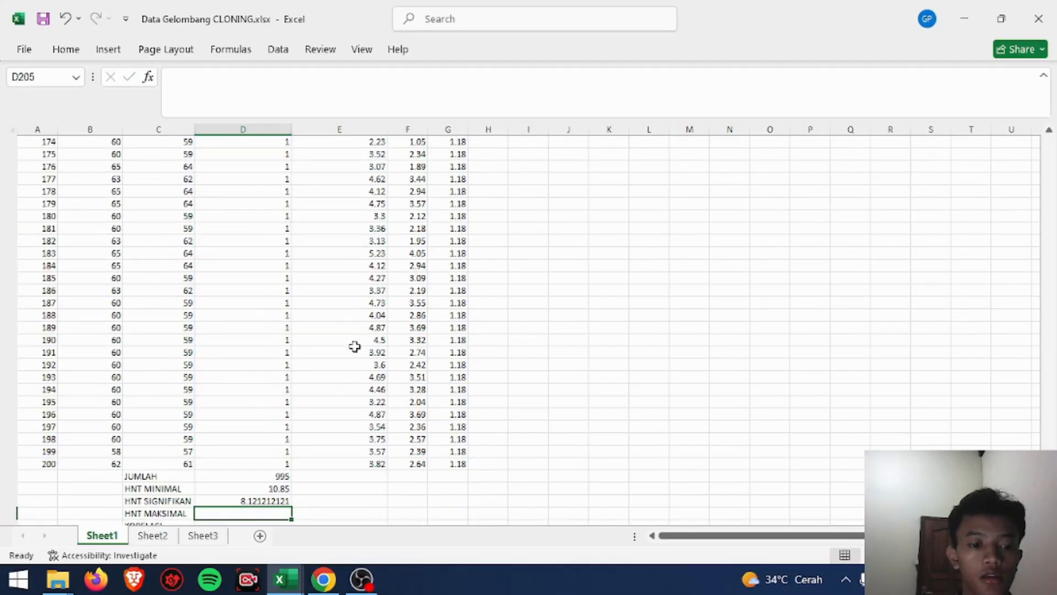
Enter the formula =AVERAGE(D2:D201) in cell D205 to calculate the HNT MAKSIMAL value from all 200 wave heights
scroll(355, 346, down, 2)
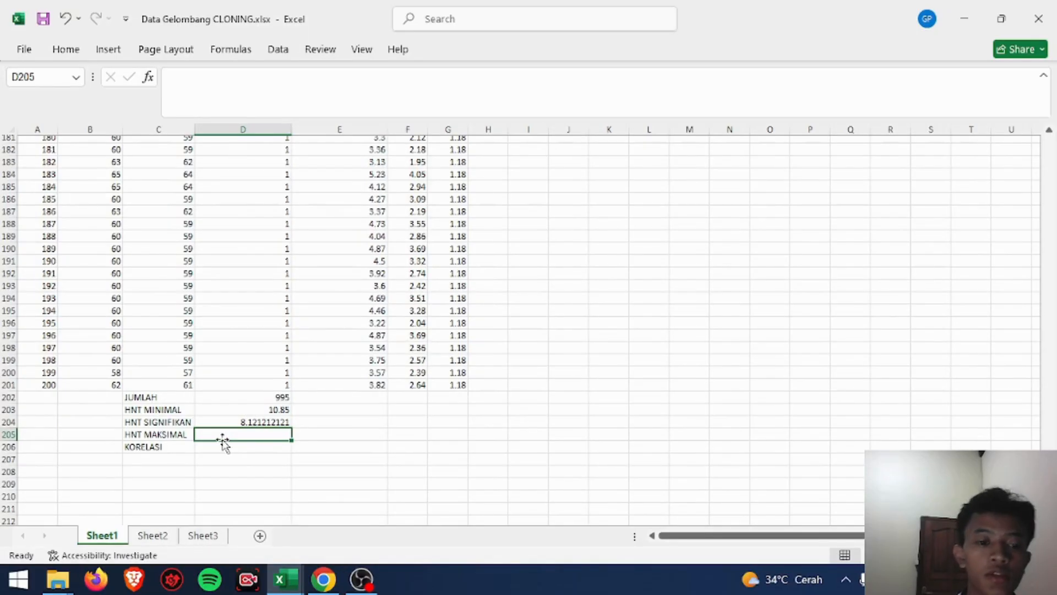
text(=AVE)
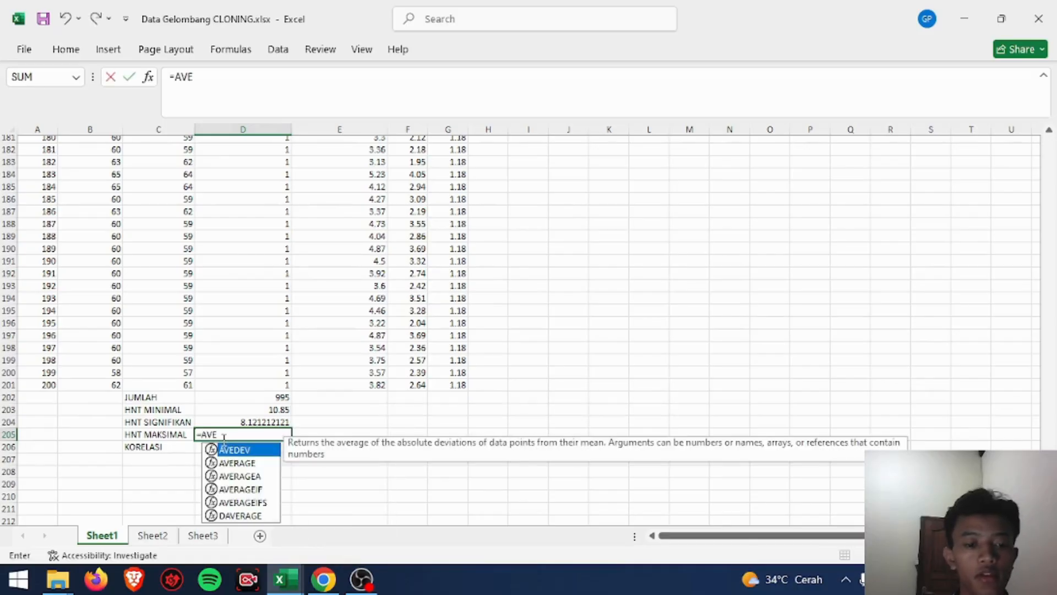
double_click(240, 464)
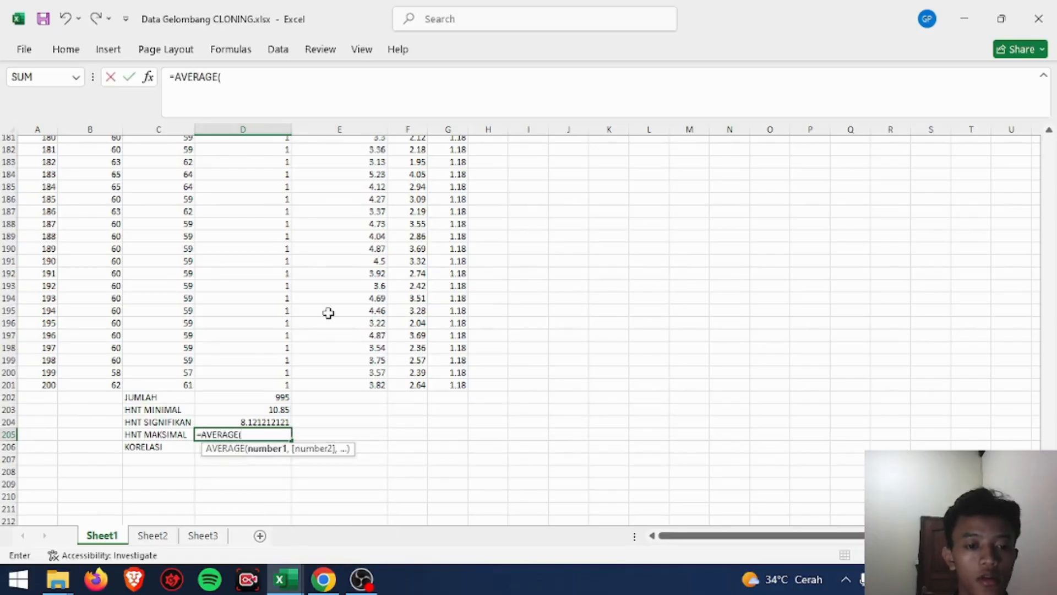
scroll(328, 313, up, 4)
scroll(328, 313, up, 20)
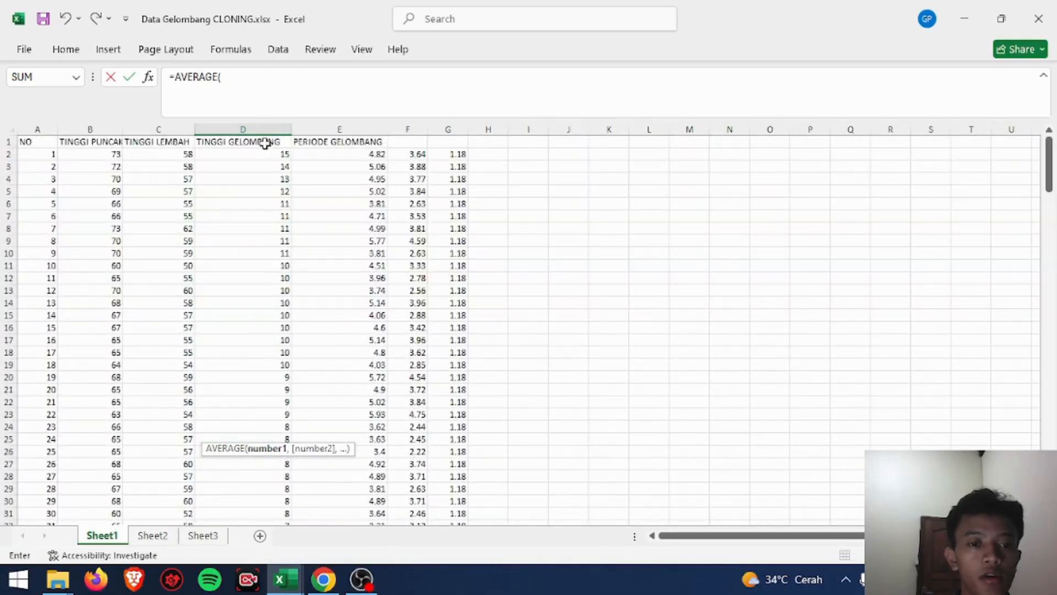
click(263, 152)
drag(263, 153, 268, 449)
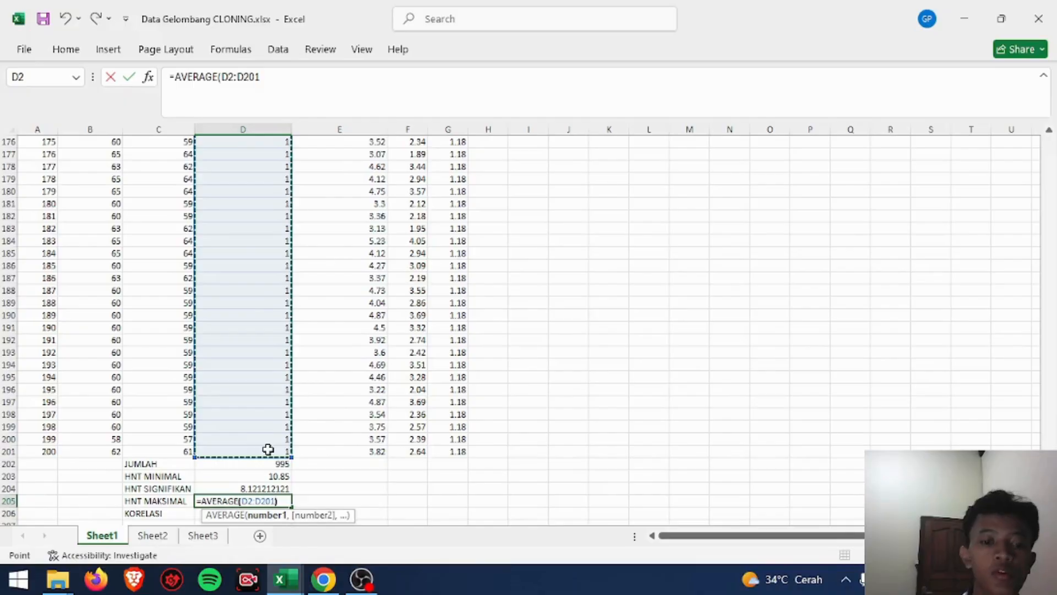
text())
key(Return)
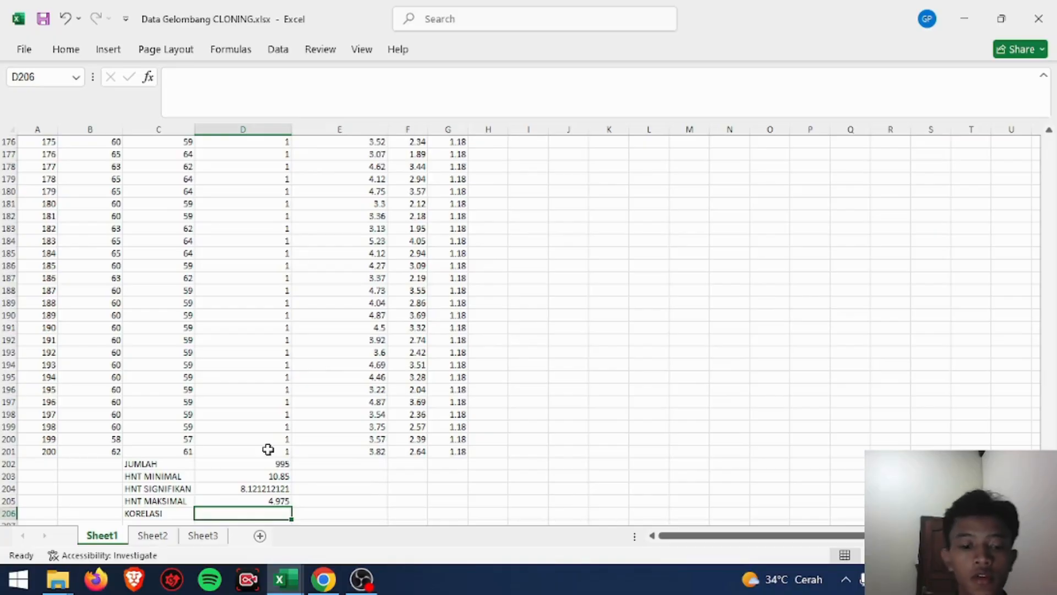
Enter the formula =CORREL(D2:D201,E2:E201) in cell D206 to correlate the wave heights with the wave periods
text(=CO)
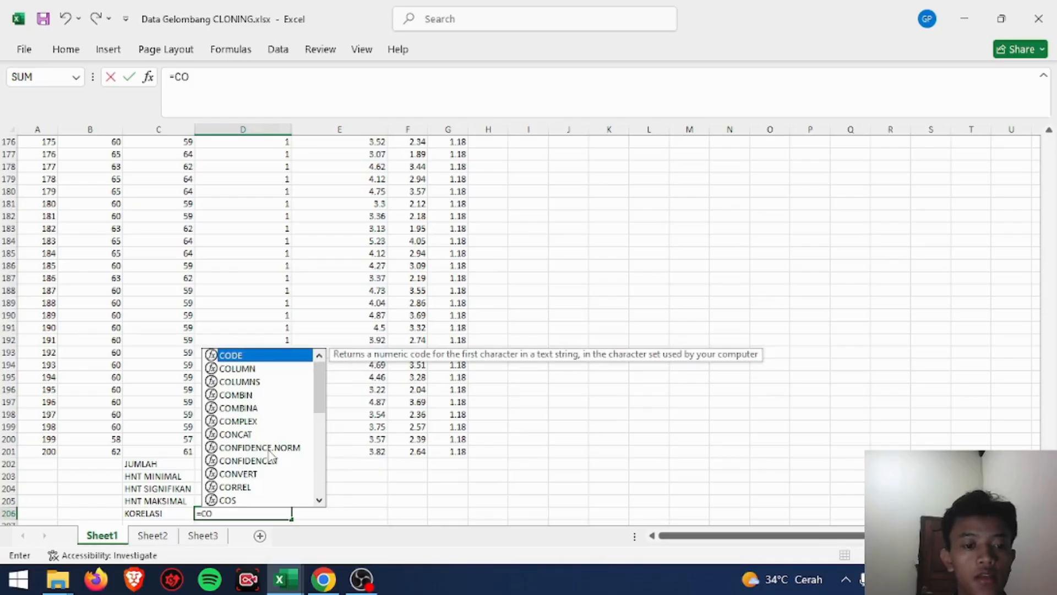
text(R)
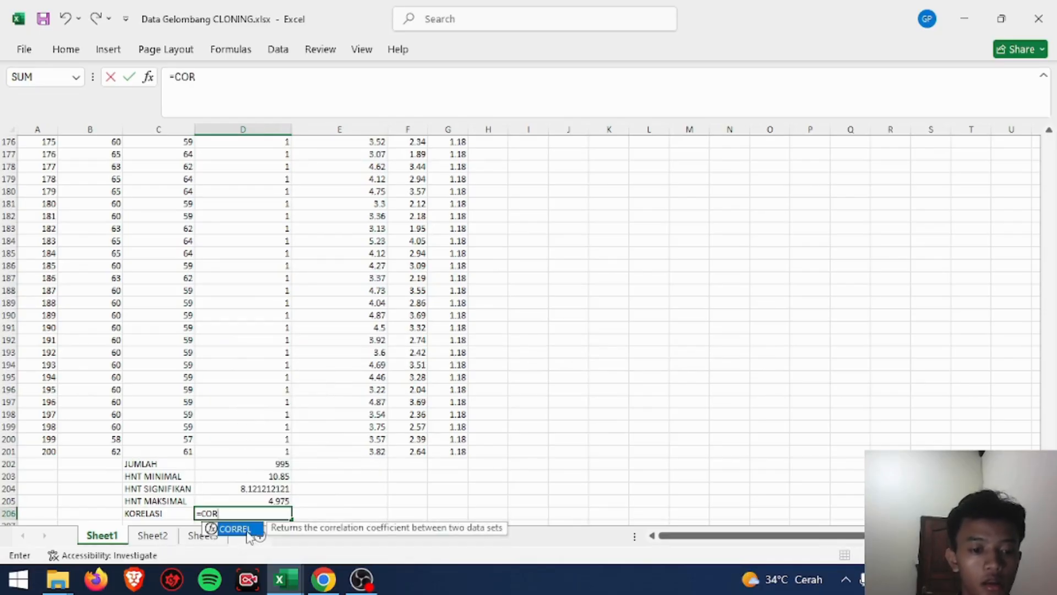
double_click(248, 530)
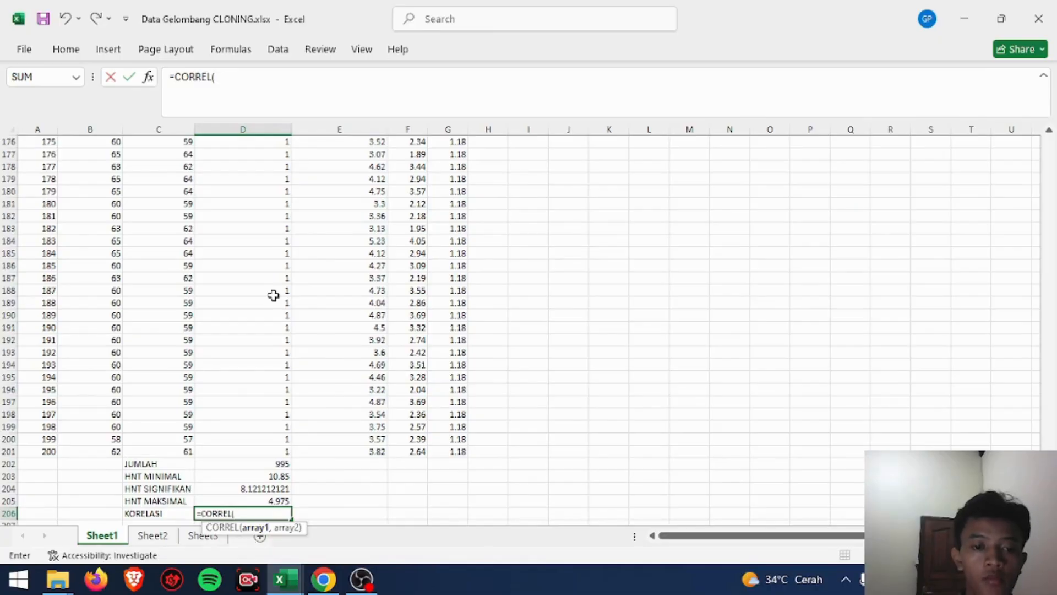
scroll(274, 296, up, 20)
click(453, 338)
scroll(455, 335, up, 3)
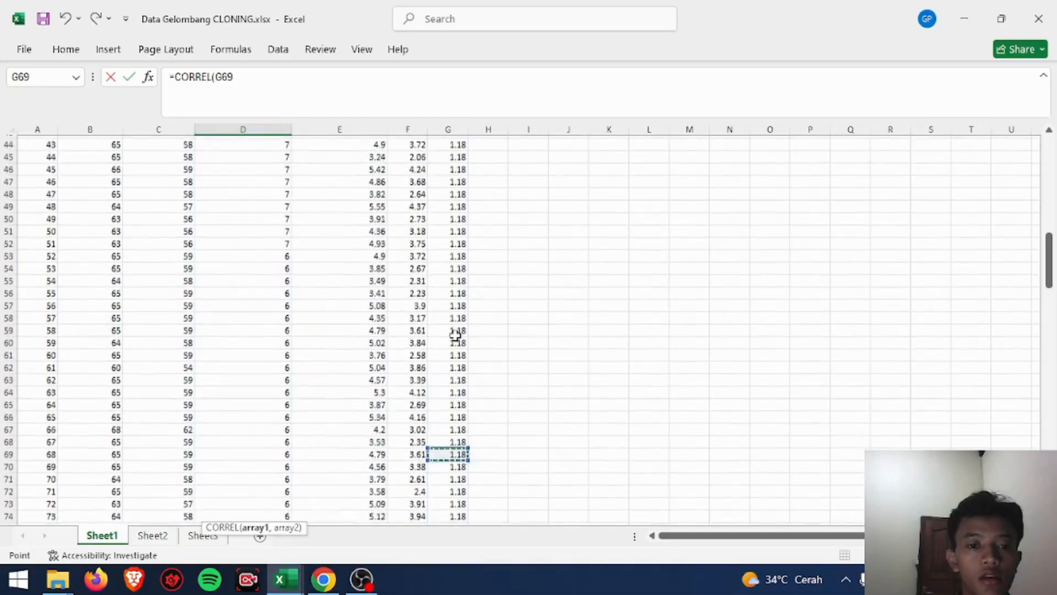
scroll(303, 262, up, 14)
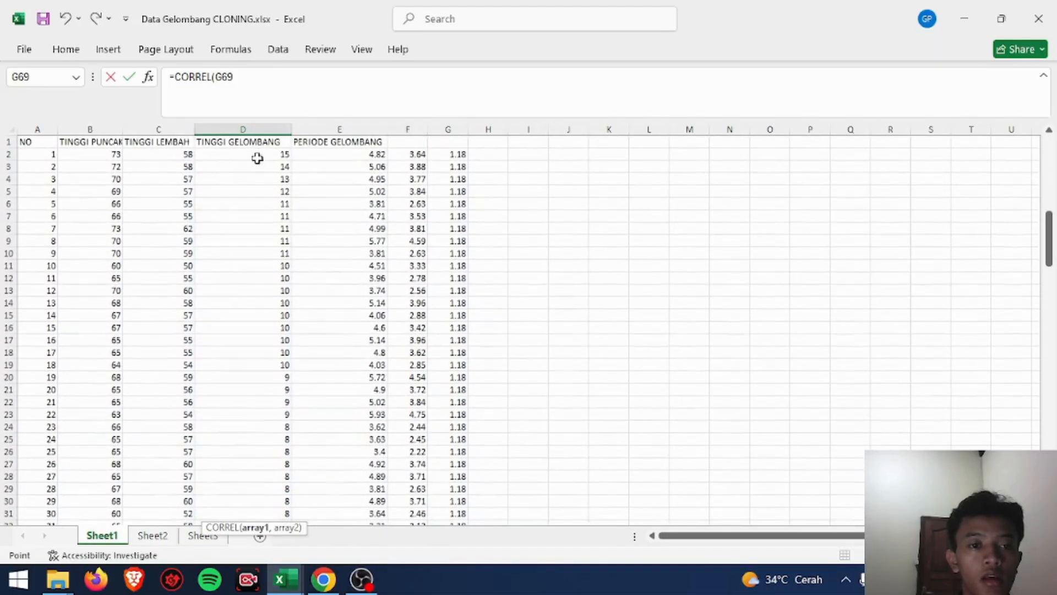
click(257, 155)
drag(257, 154, 273, 438)
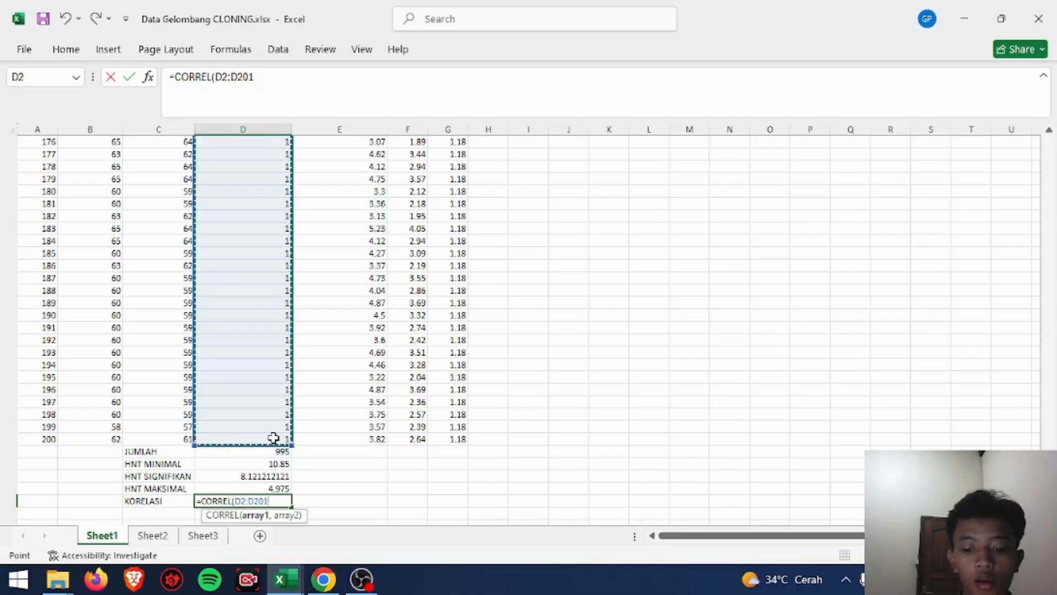
text(,)
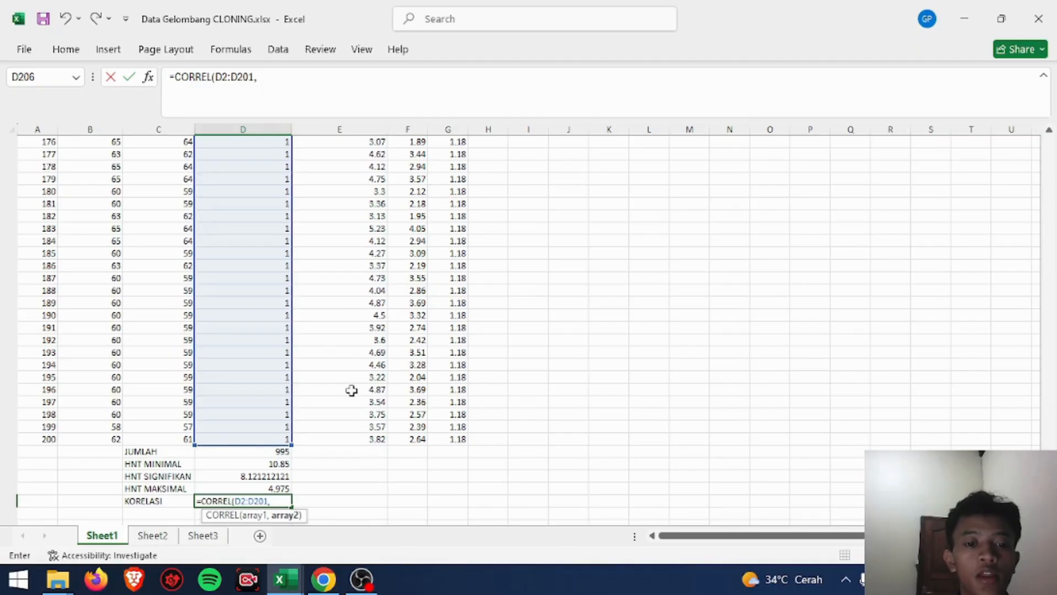
scroll(351, 390, up, 20)
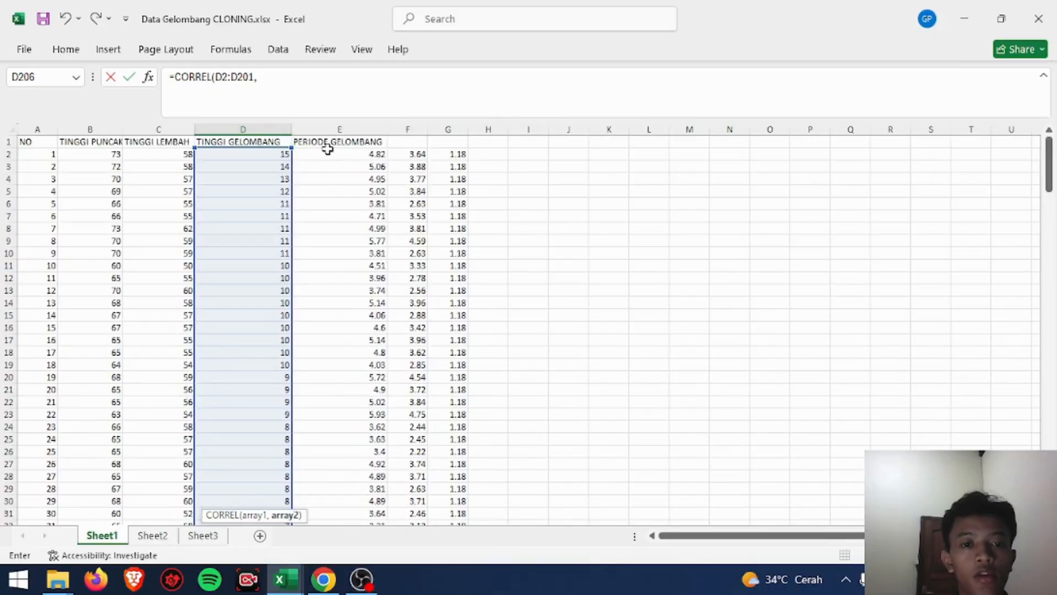
click(330, 154)
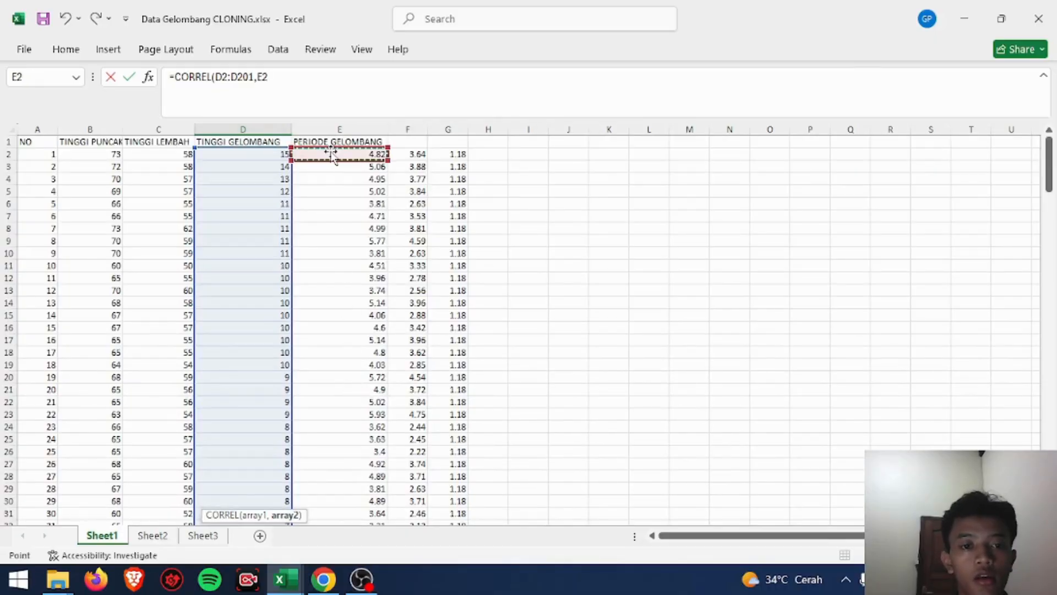
drag(338, 153, 365, 449)
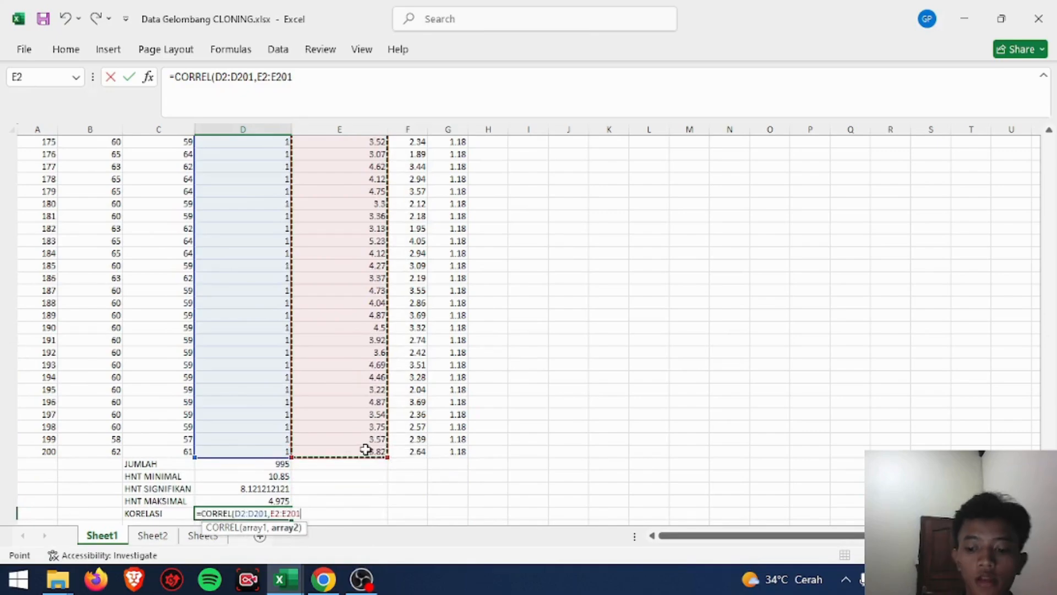
text())
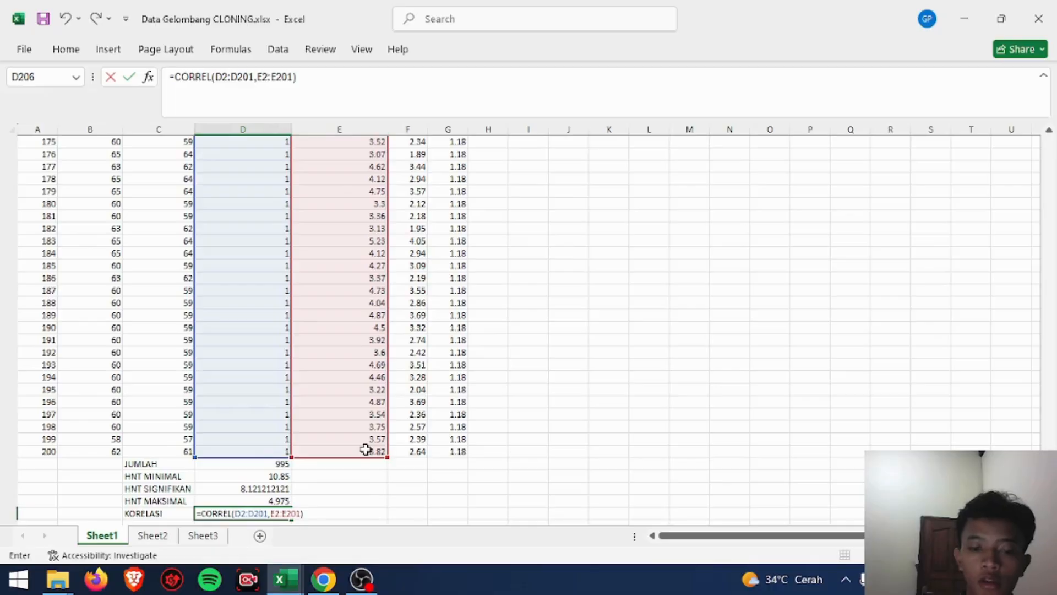
key(Return)
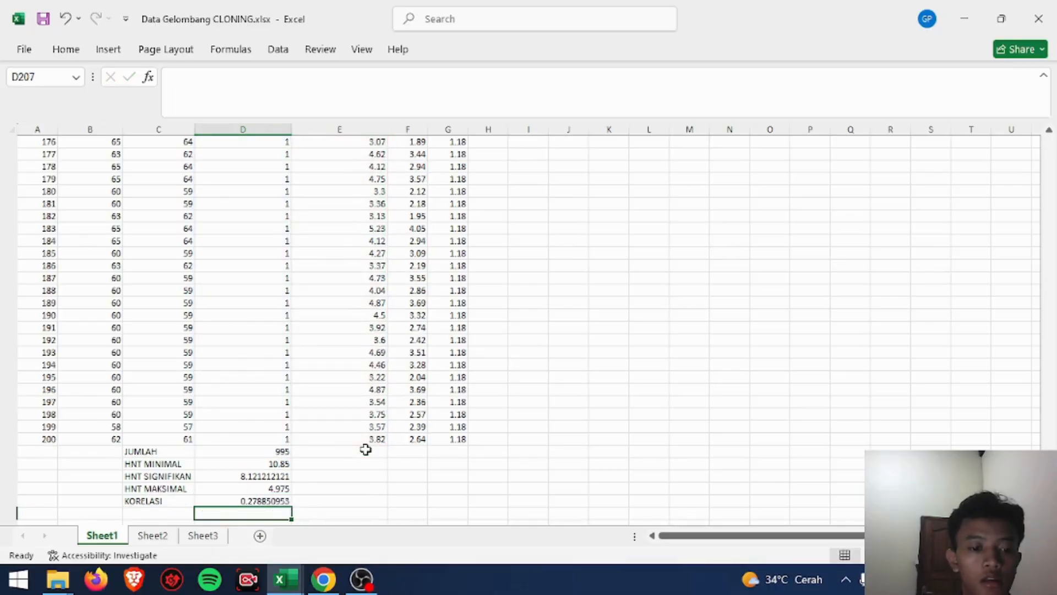
Enter the formula =SUM(E2:E201) in cell E202 to total the wave periods
click(326, 454)
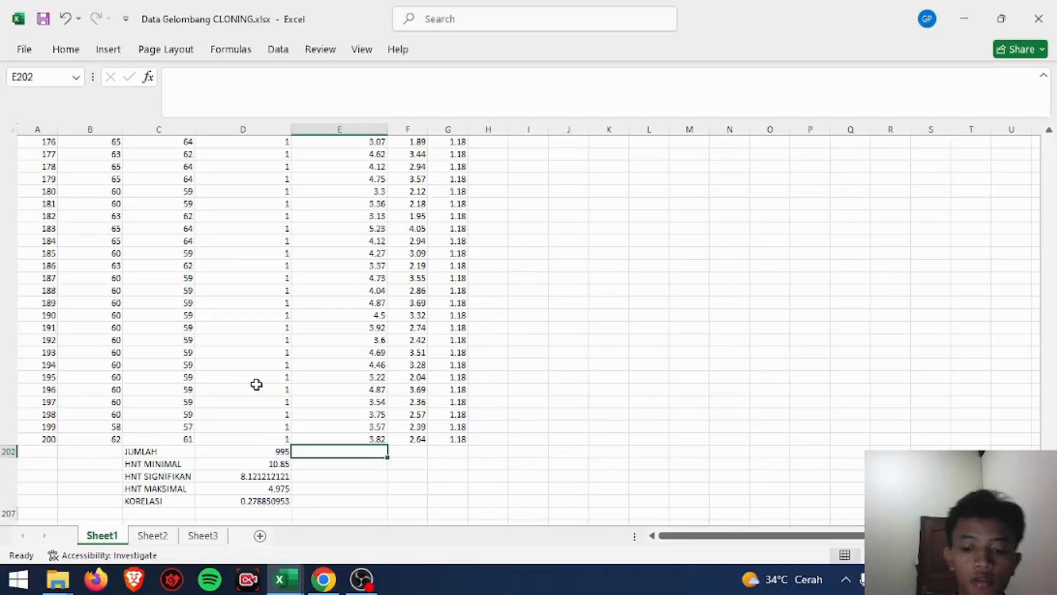
scroll(256, 384, up, 5)
scroll(256, 384, down, 5)
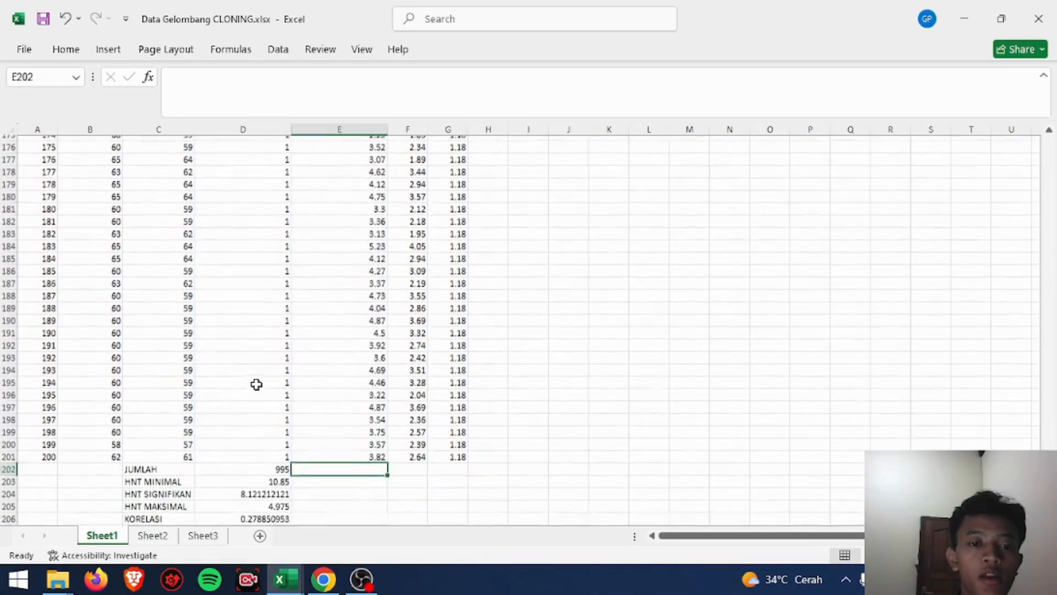
scroll(256, 384, down, 3)
text(=)
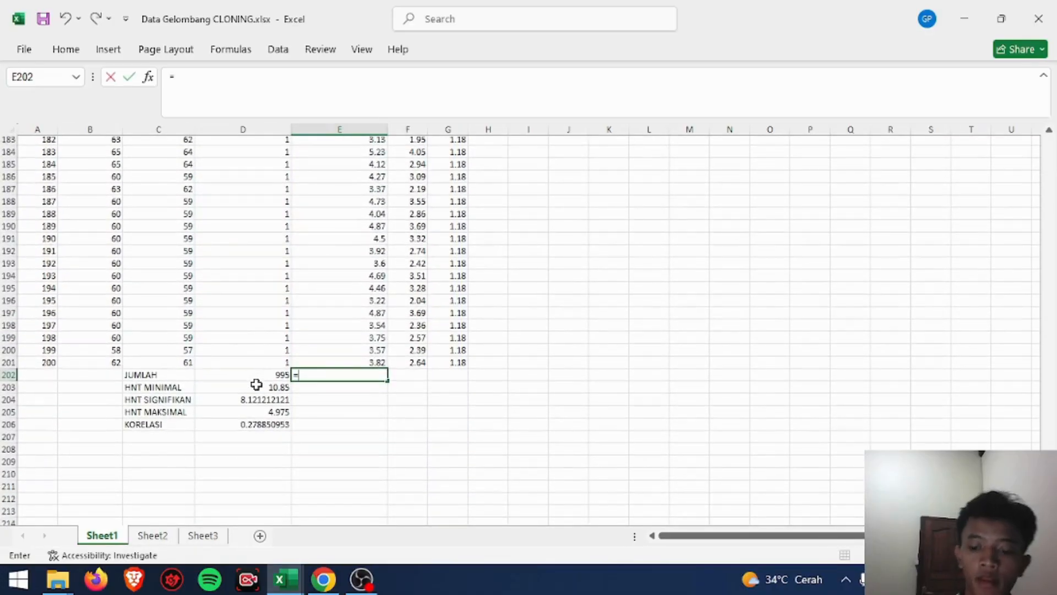
text(SUM9)
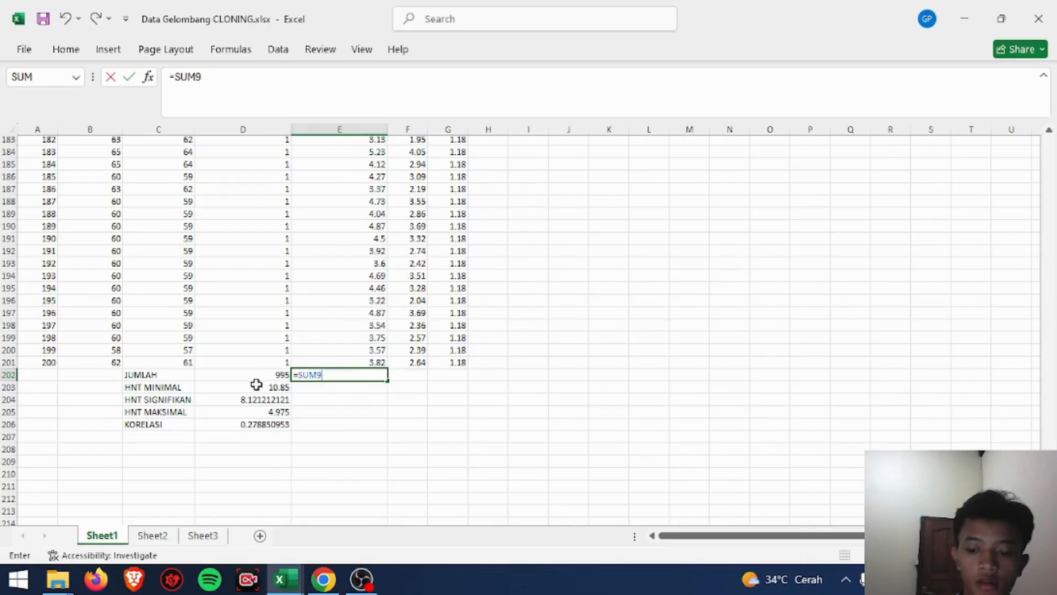
key(BackSpace)
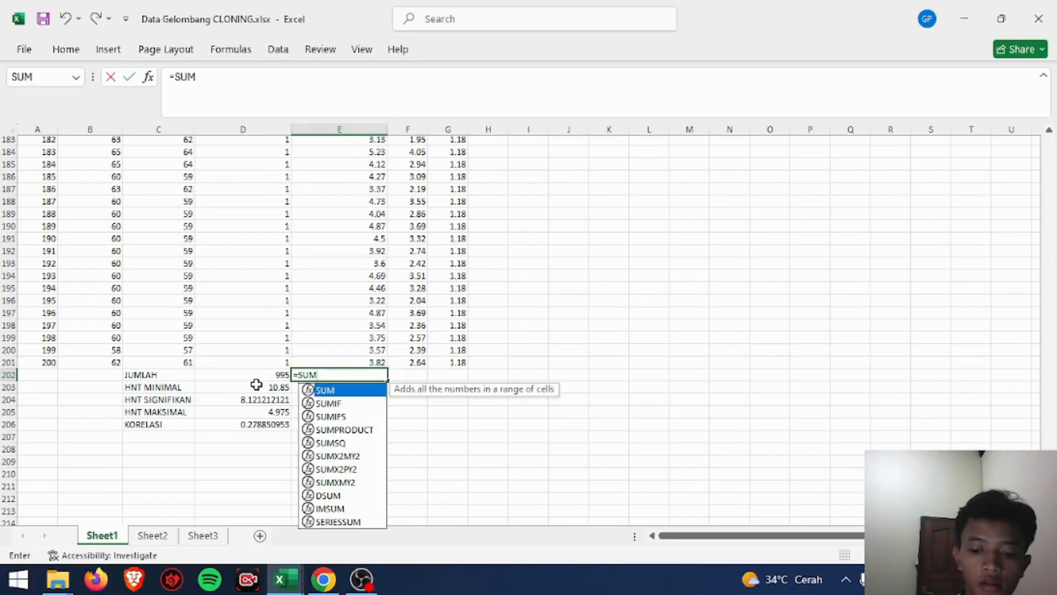
text(()
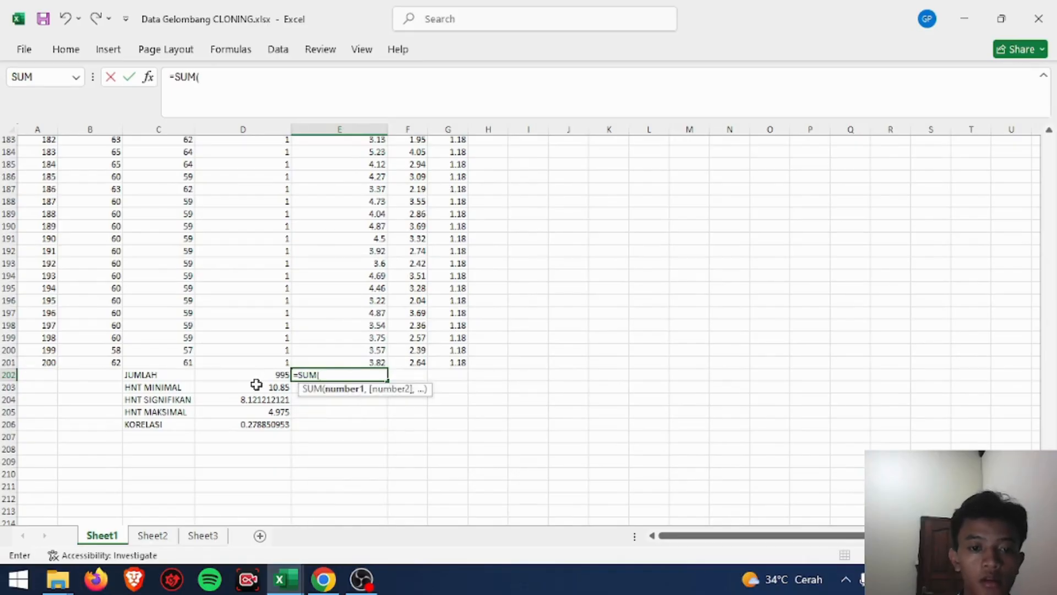
scroll(506, 351, up, 20)
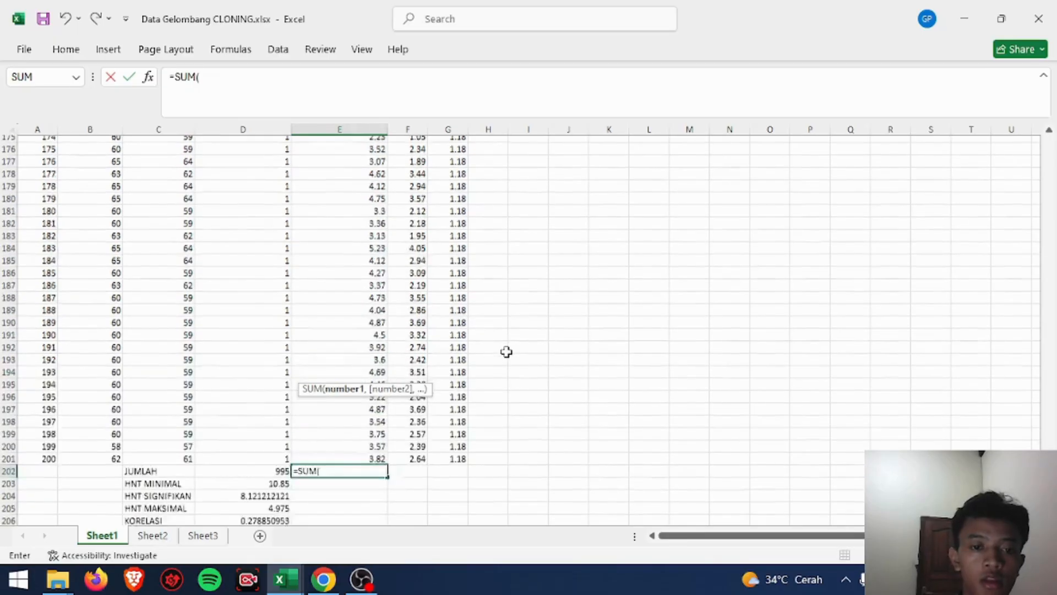
scroll(507, 351, up, 20)
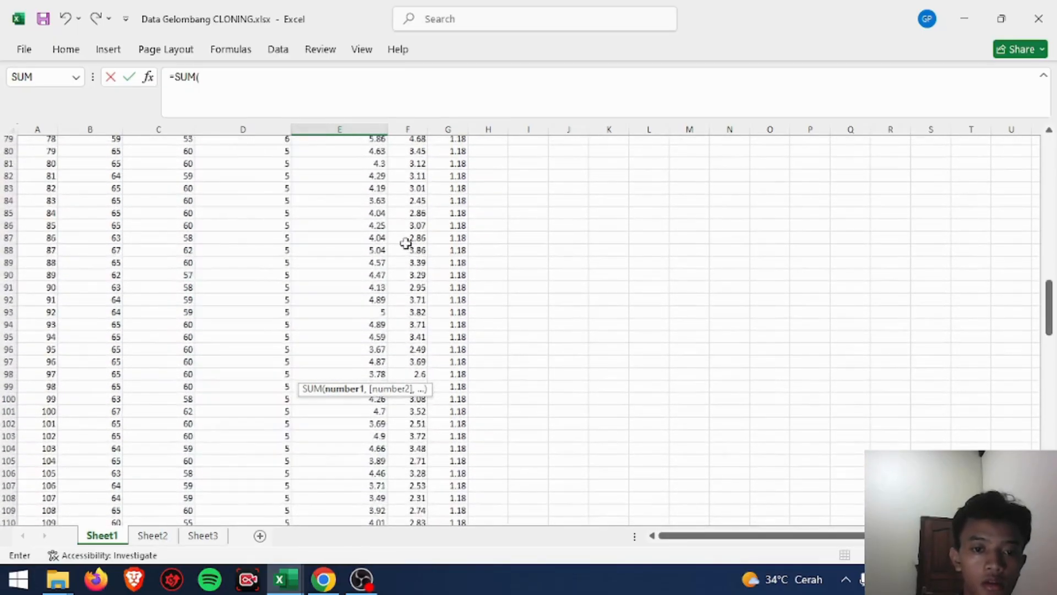
scroll(406, 243, up, 12)
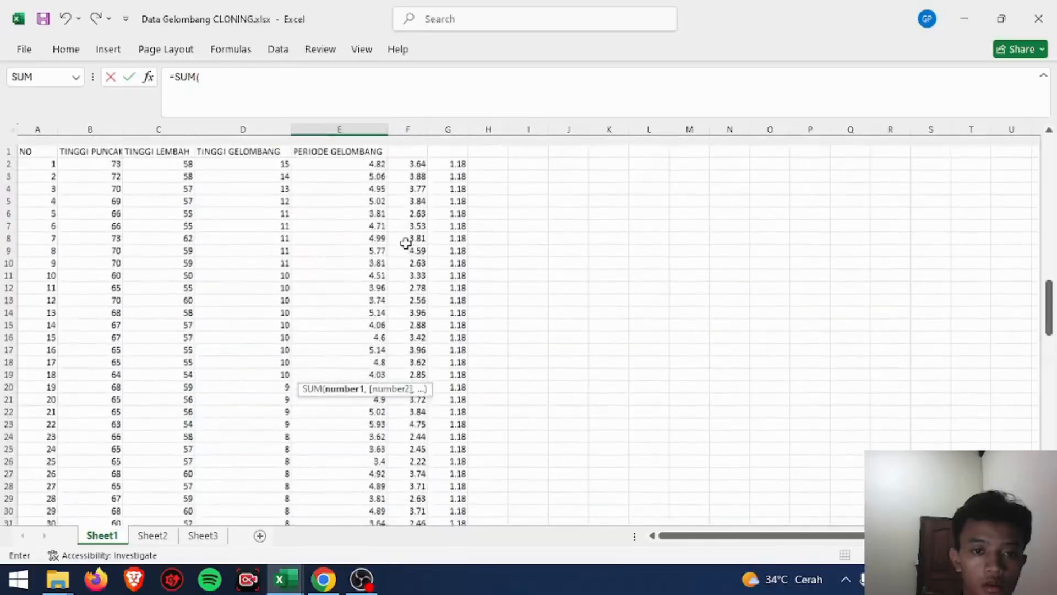
click(359, 156)
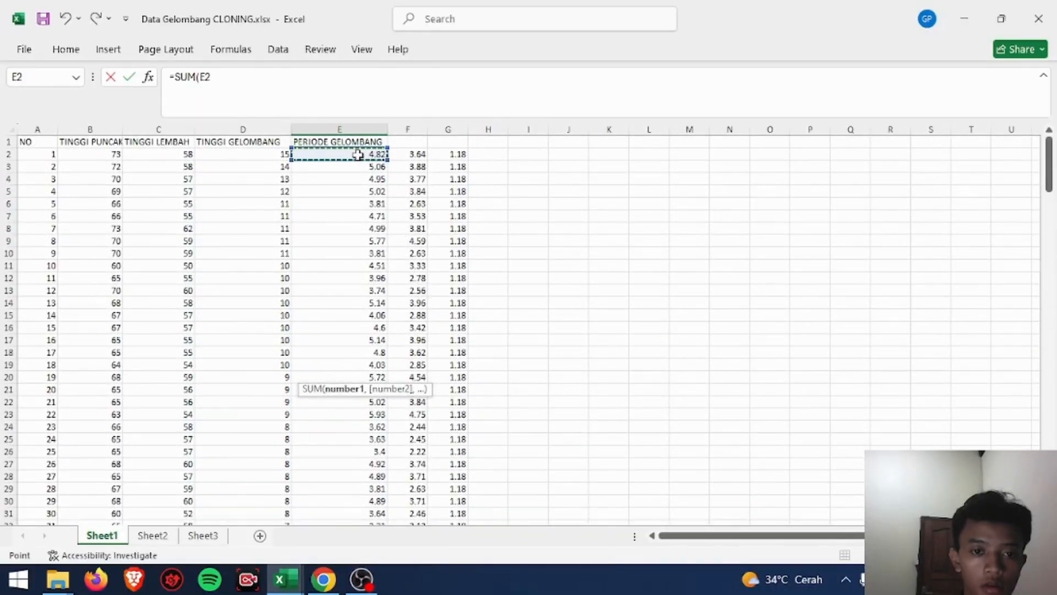
drag(359, 155, 372, 455)
text())
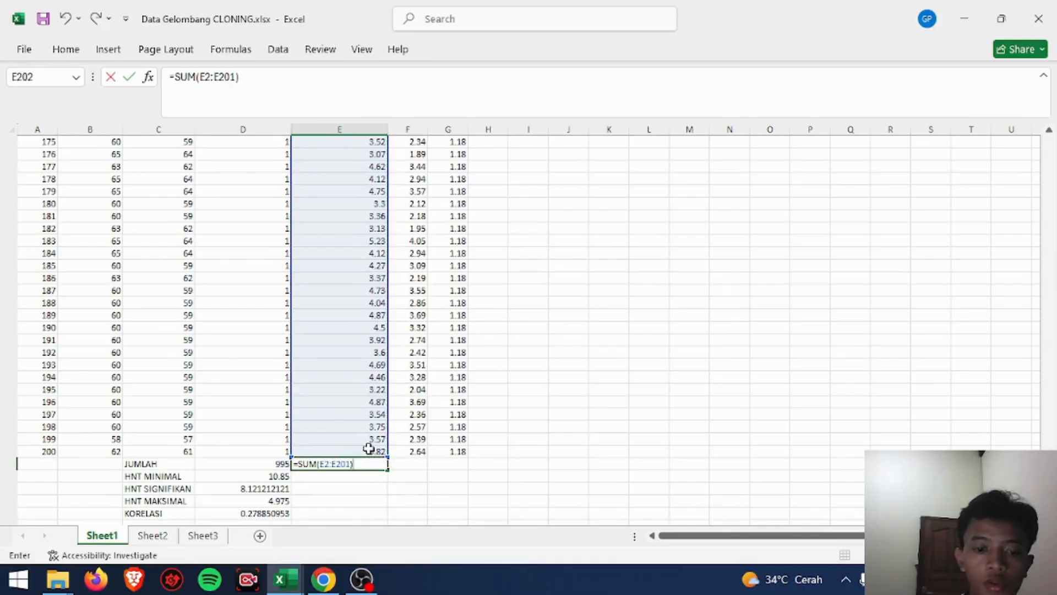
key(Return)
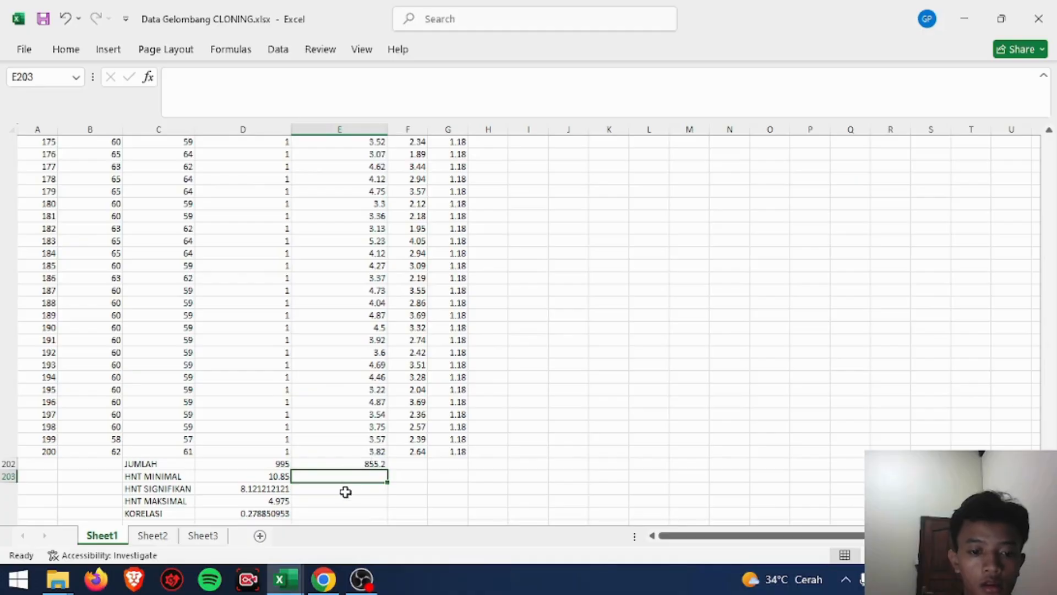
Clear the wave period total from cell E202
scroll(350, 476, up, 9)
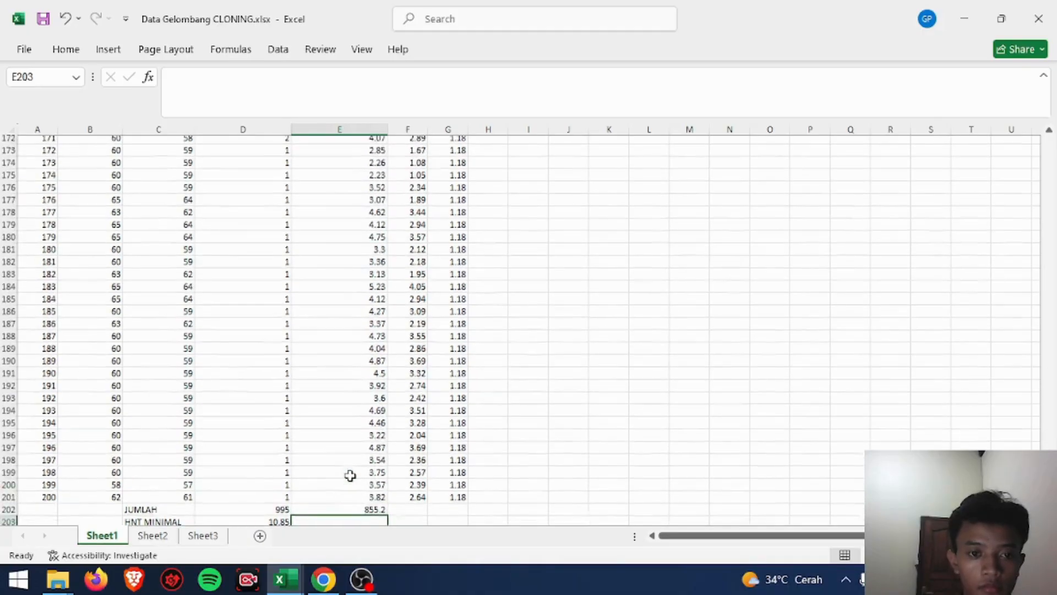
scroll(351, 476, down, 9)
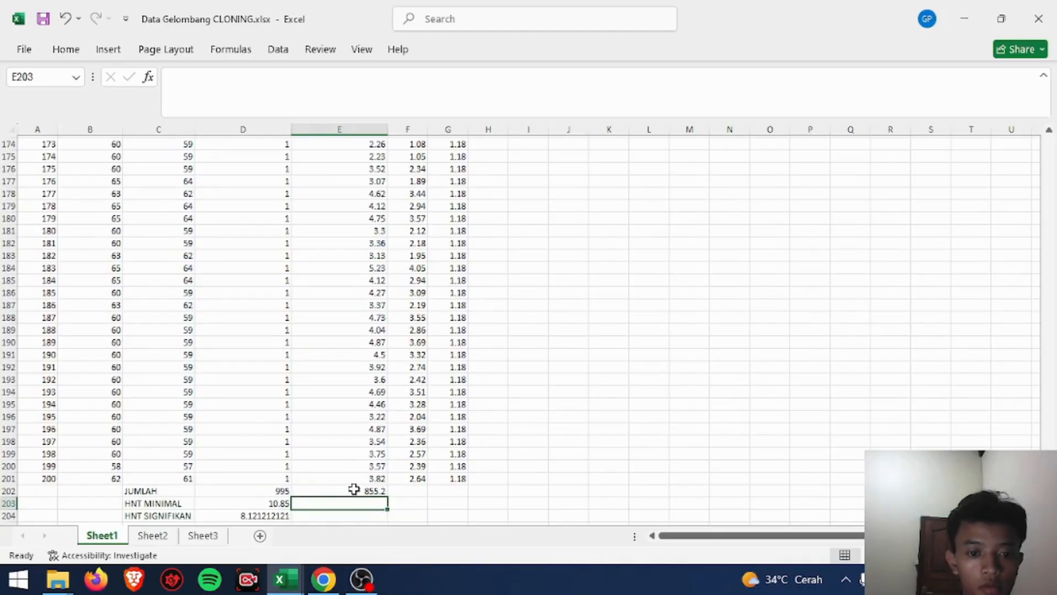
click(379, 490)
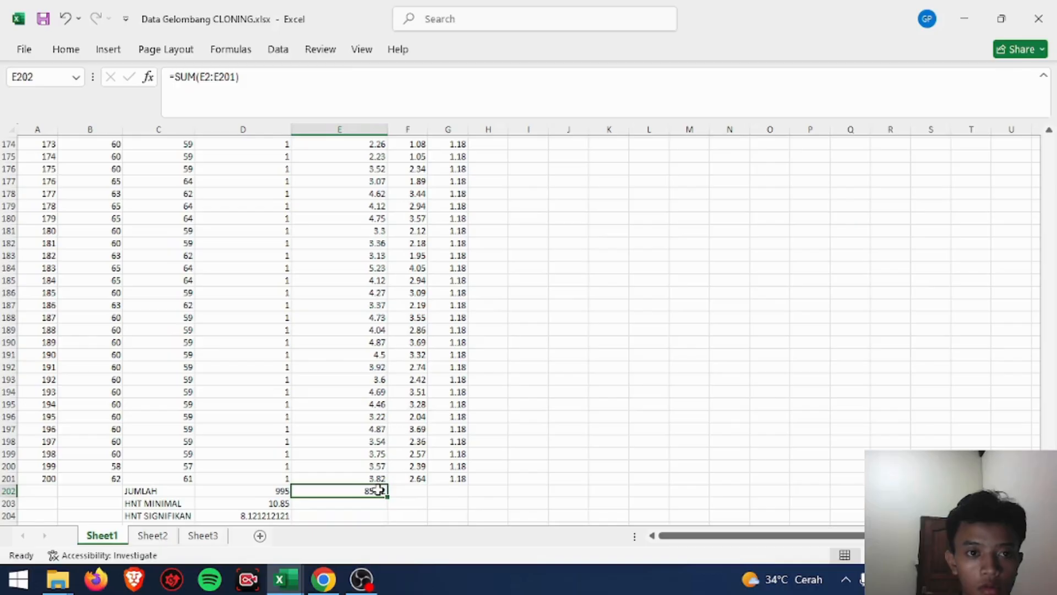
drag(367, 506, 368, 501)
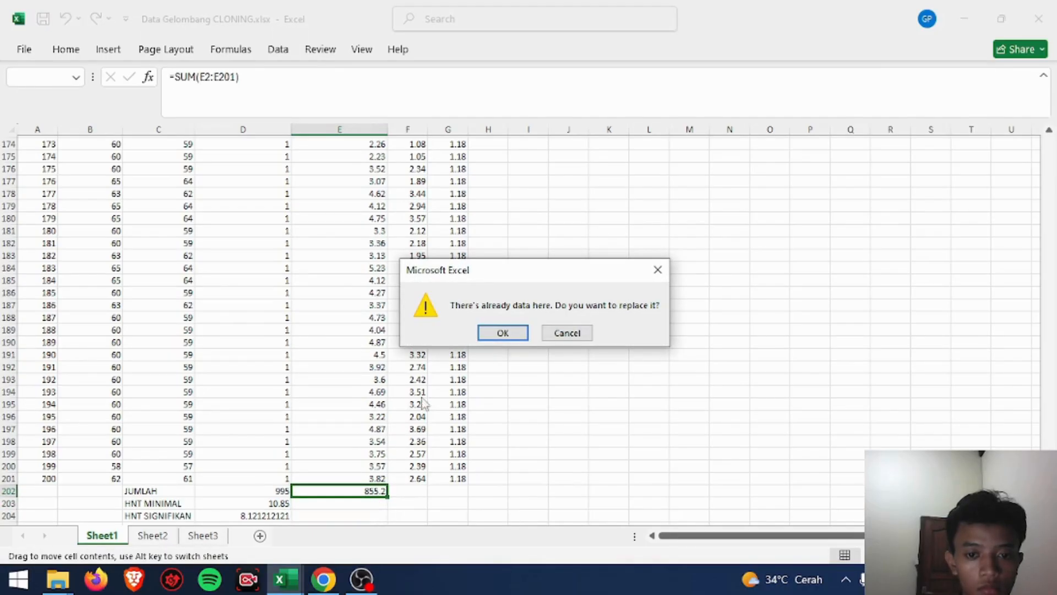
click(514, 332)
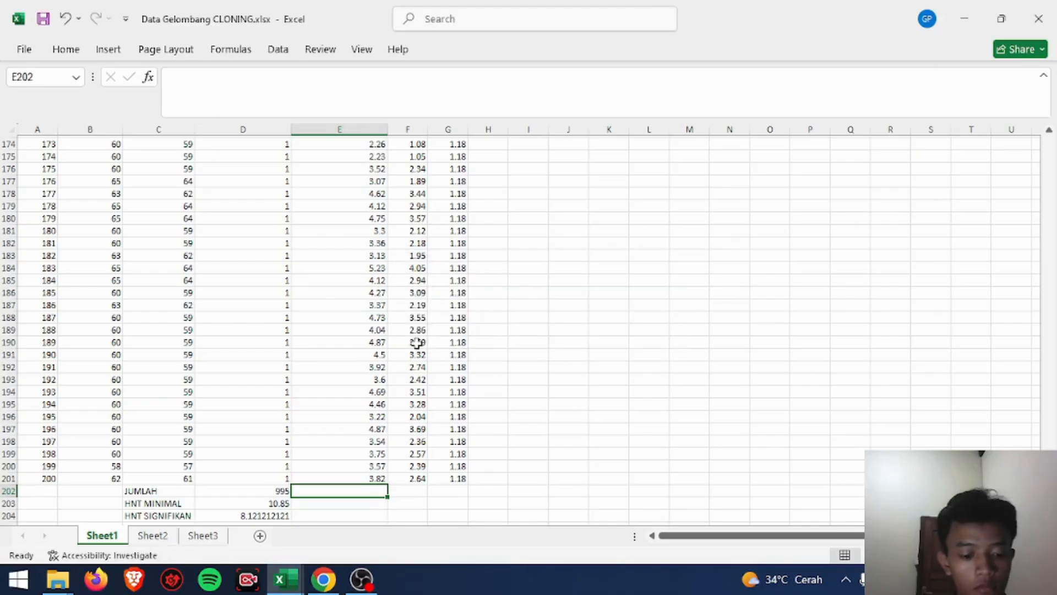
Undo the clearing of the wave period total in cell E202 and check which cells its SUM formula covers
key(ctrl+z)
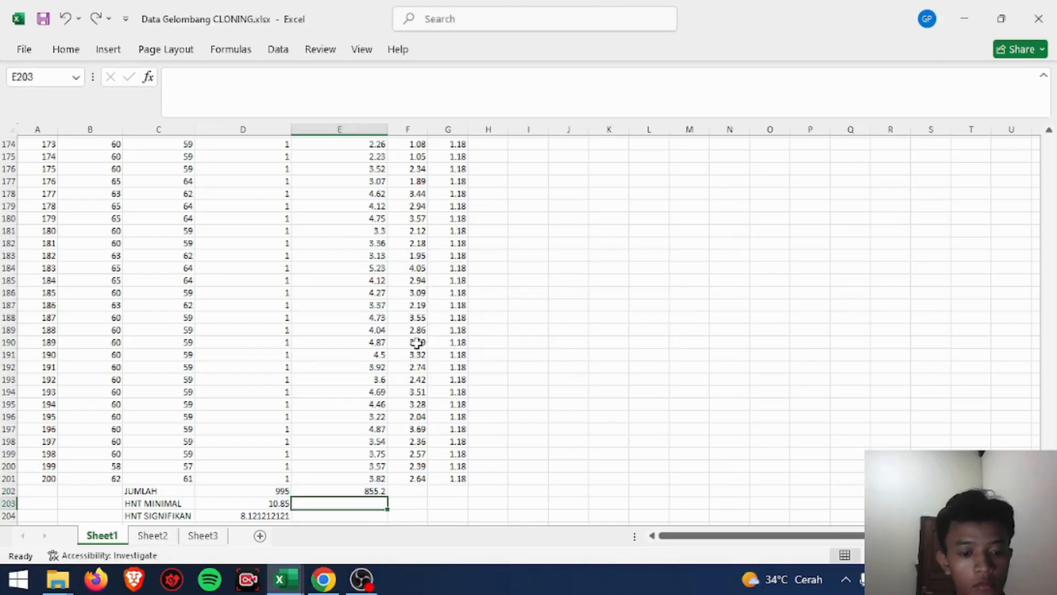
click(367, 490)
scroll(340, 276, up, 20)
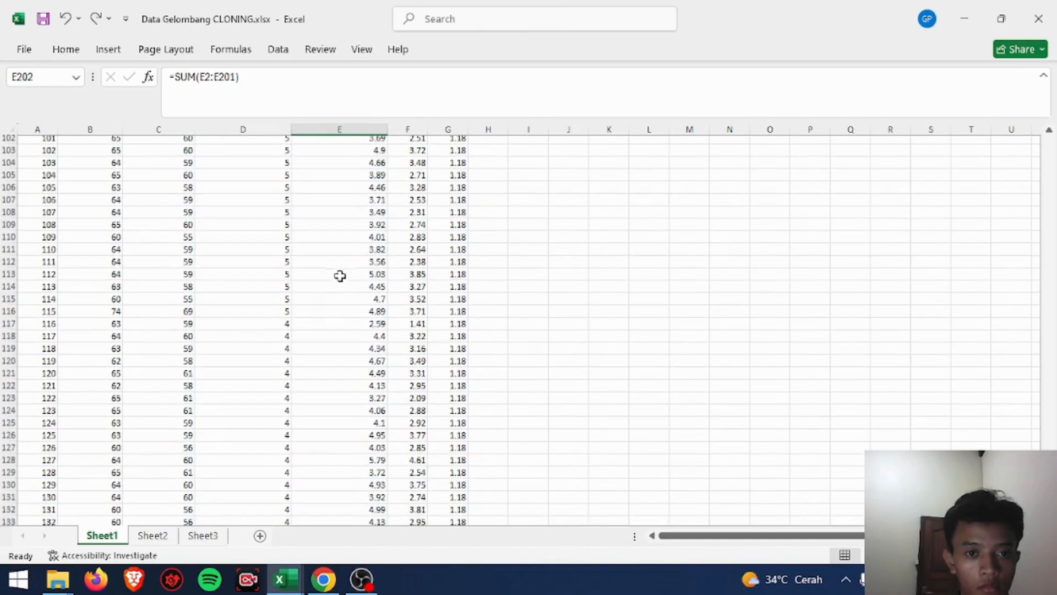
click(267, 73)
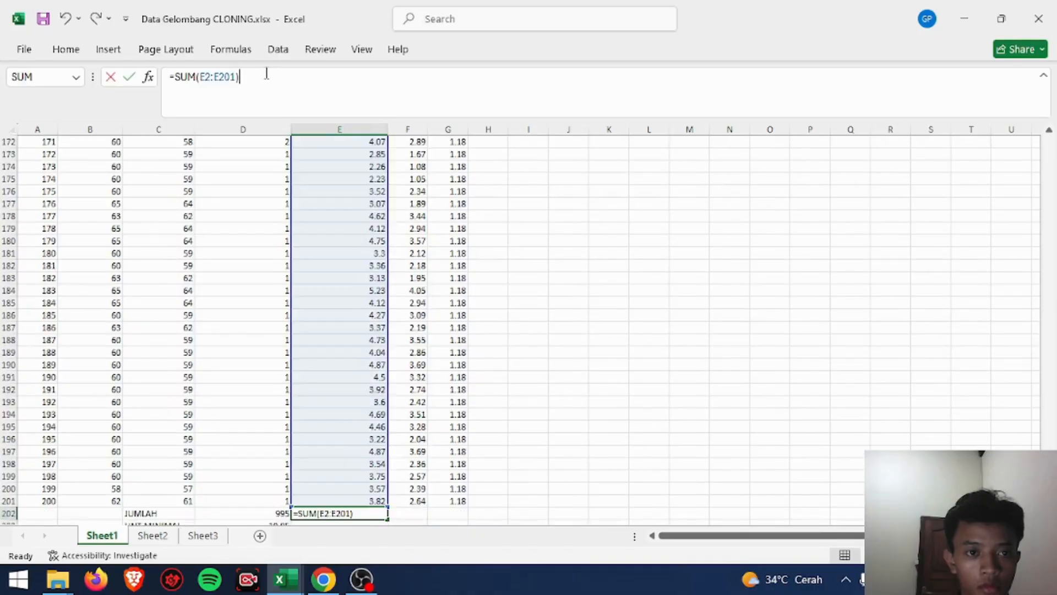
scroll(432, 306, up, 20)
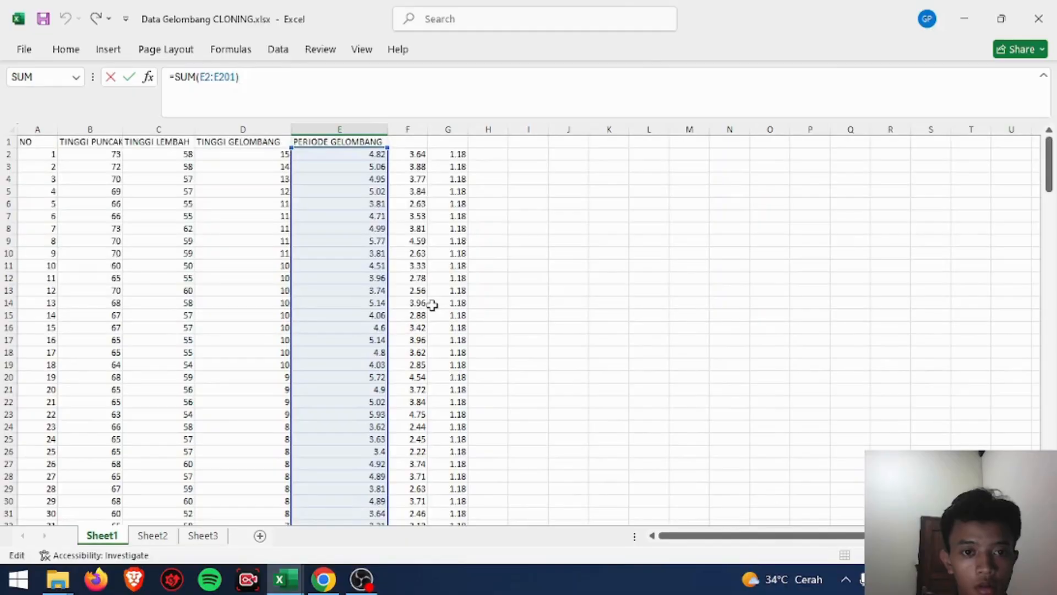
click(626, 287)
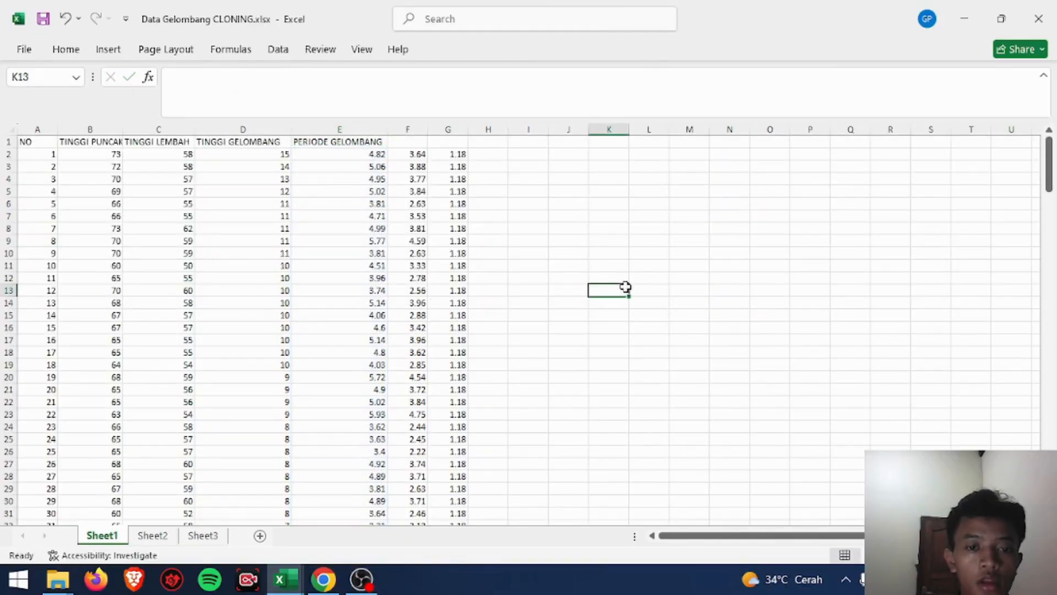
Enter the formula =AVERAGE(E2:E21) in cell E203 to calculate the HNT MINIMAL value for the wave periods
scroll(626, 287, down, 20)
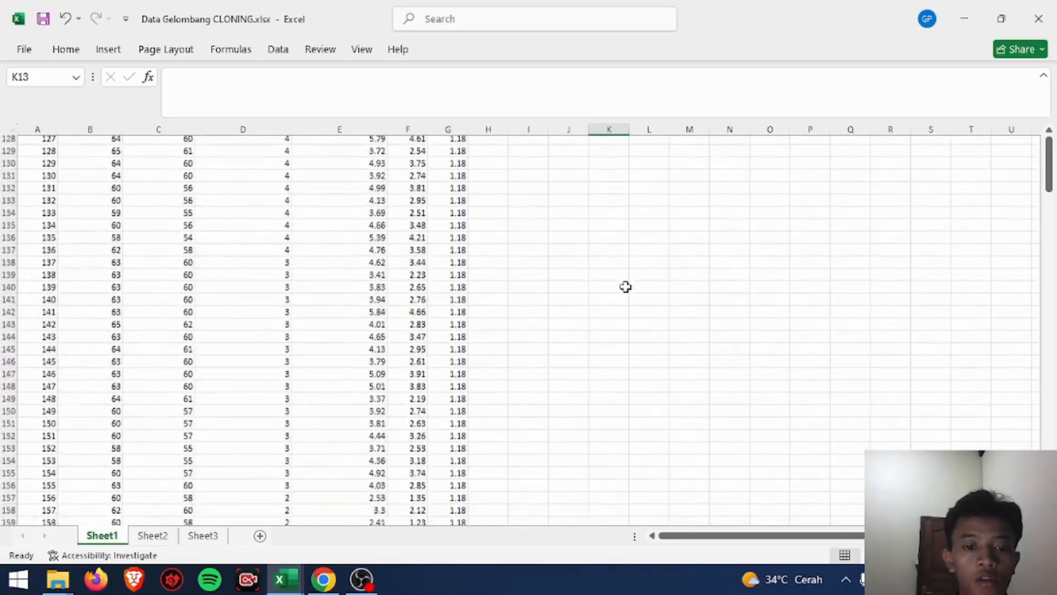
scroll(626, 287, down, 20)
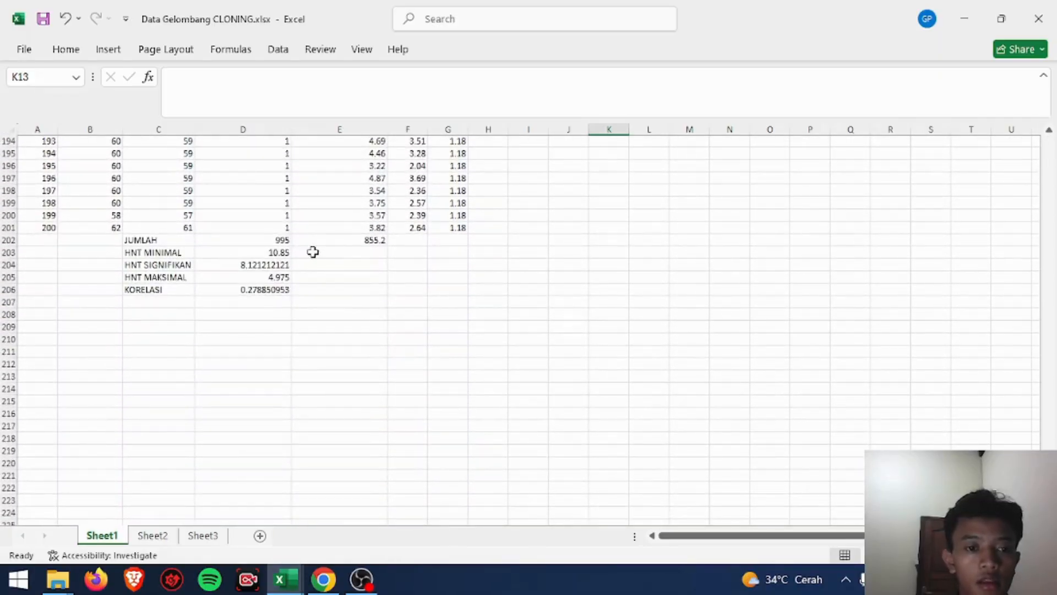
click(319, 256)
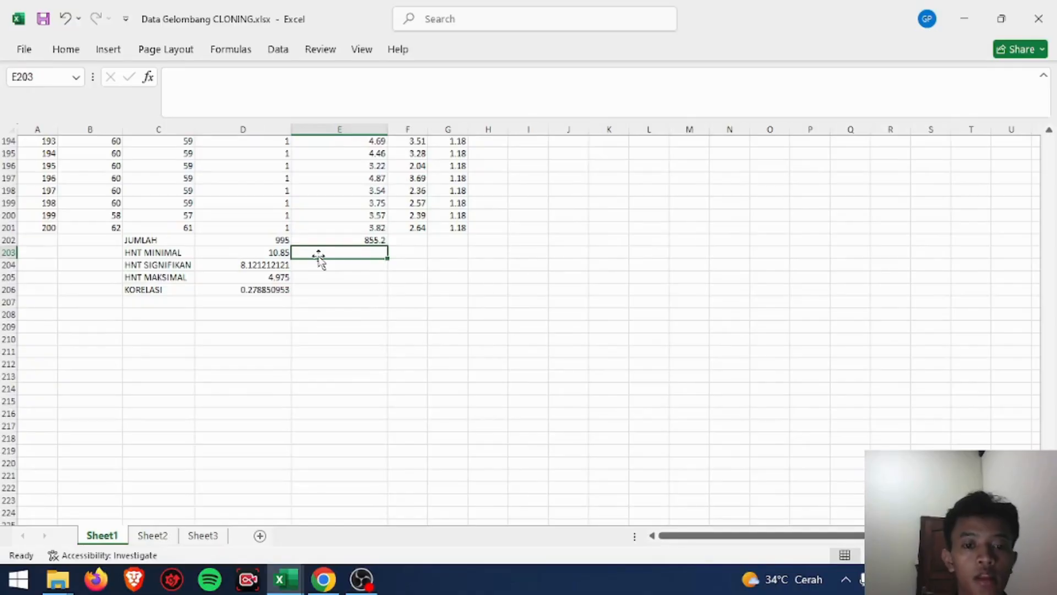
text(=)
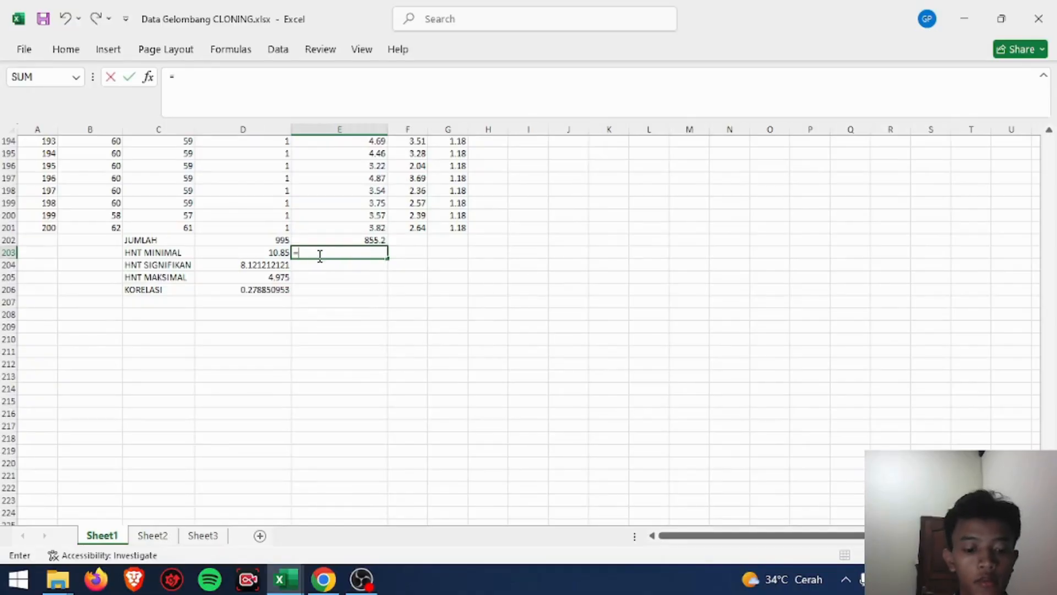
text(AV)
double_click(334, 281)
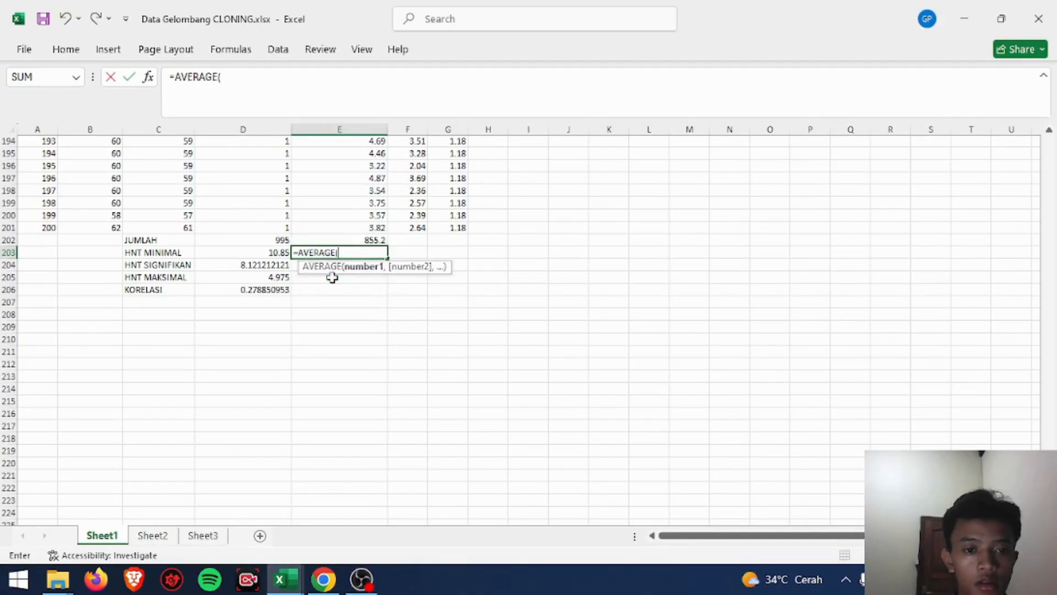
scroll(388, 218, up, 20)
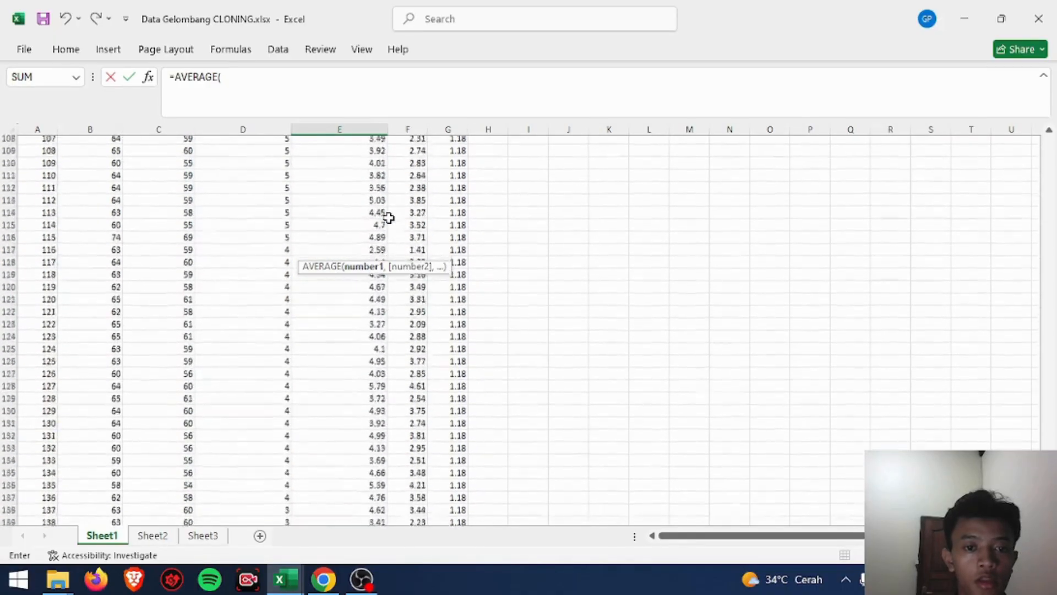
scroll(389, 217, up, 20)
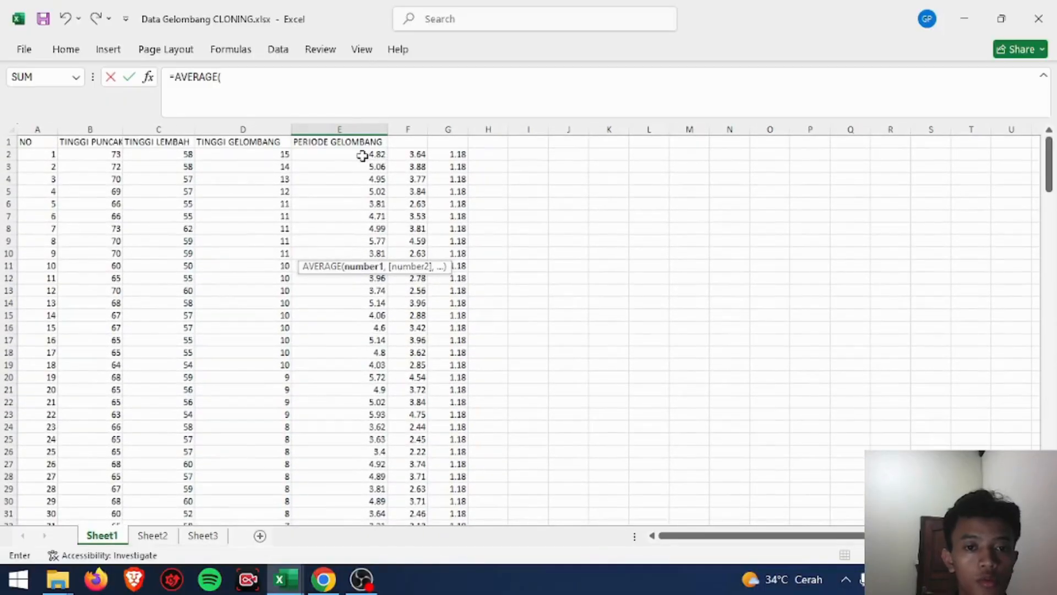
click(362, 156)
drag(361, 155, 343, 388)
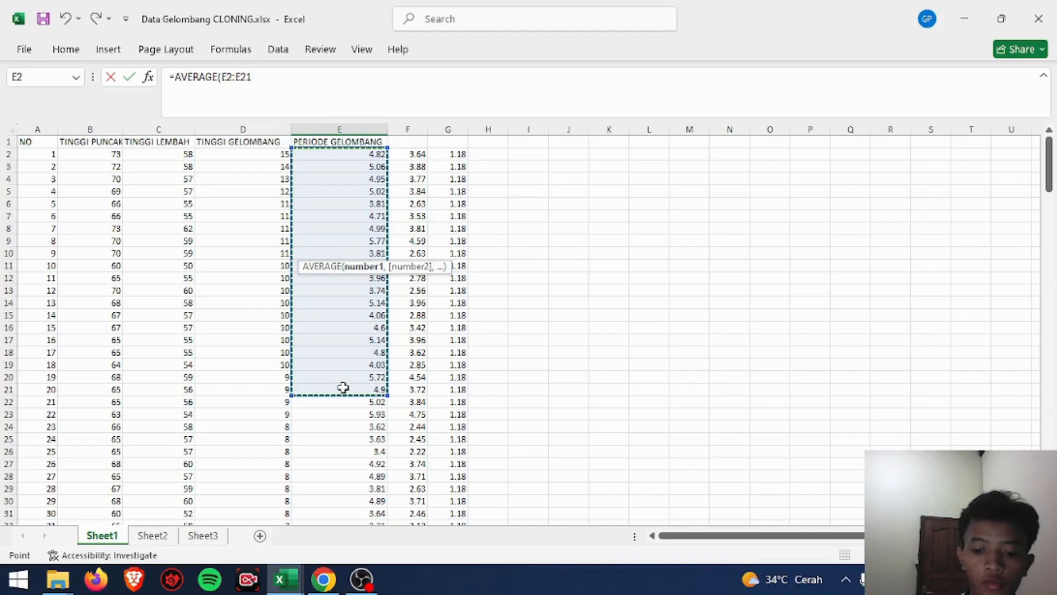
key(Return)
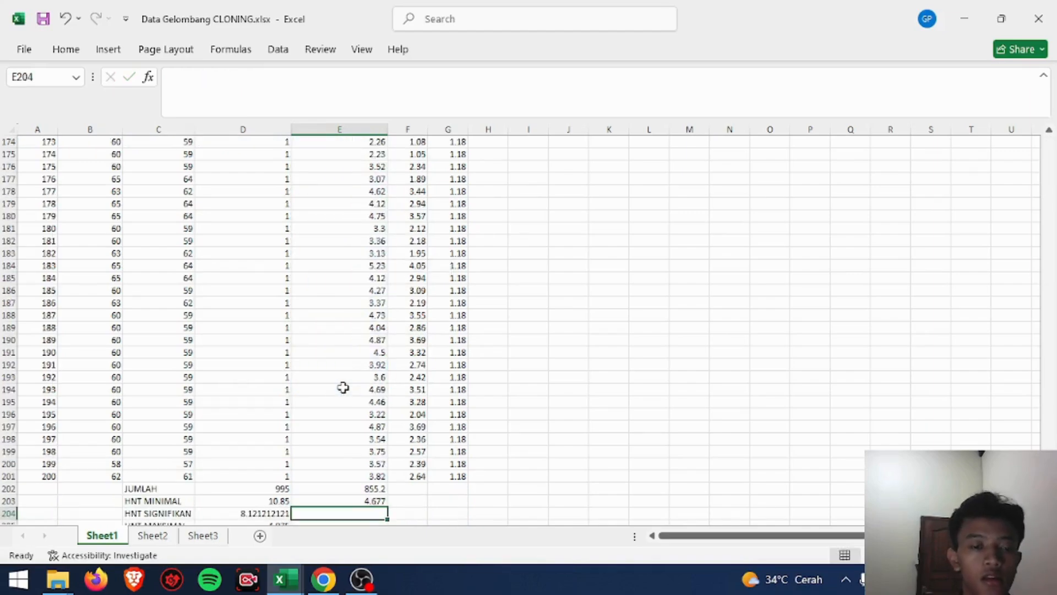
Enter the formula =AVERAGE(E2:E67) in cell E204 to calculate the HNT SIGNIFIKAN value for the wave periods
scroll(343, 387, up, 20)
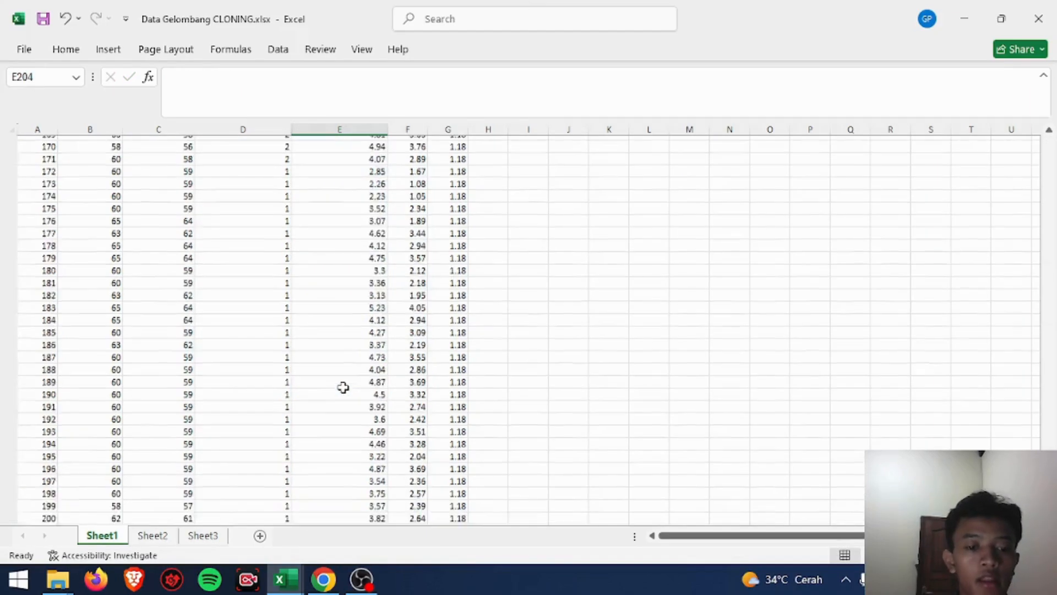
scroll(343, 387, up, 20)
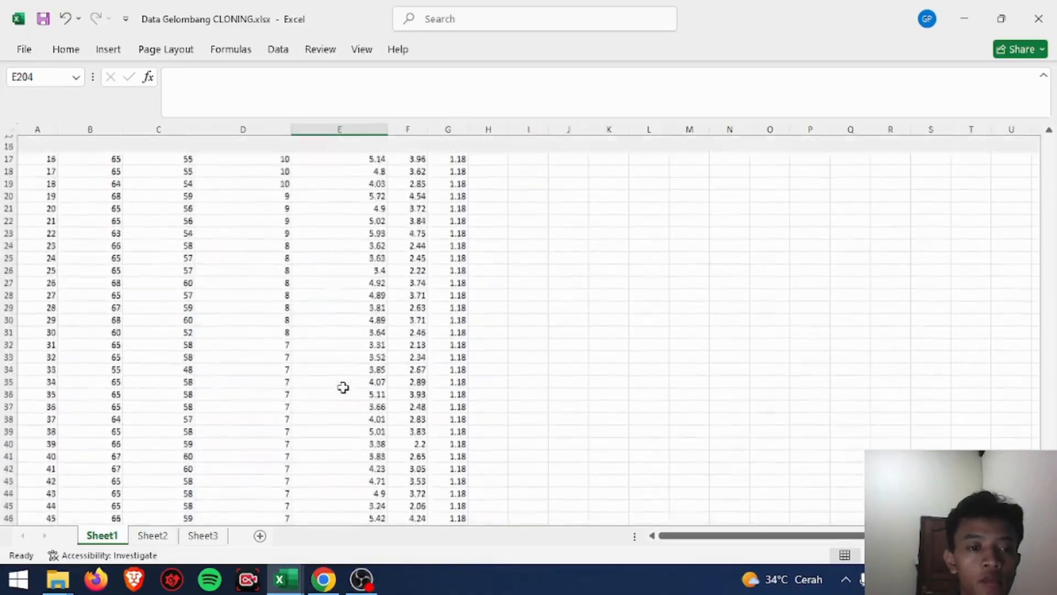
scroll(343, 388, down, 1)
scroll(343, 387, up, 1)
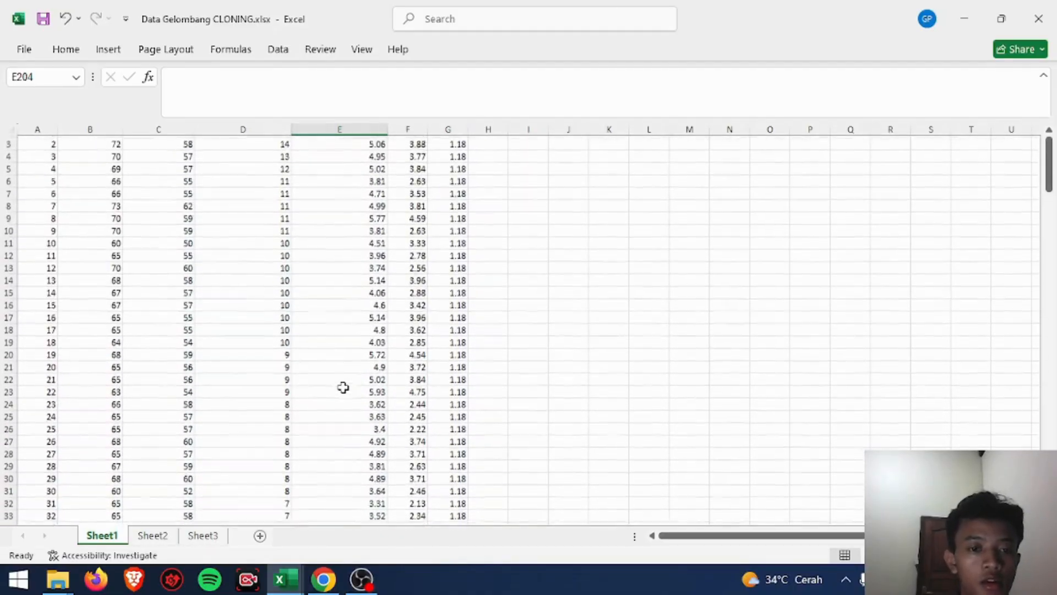
scroll(343, 387, down, 20)
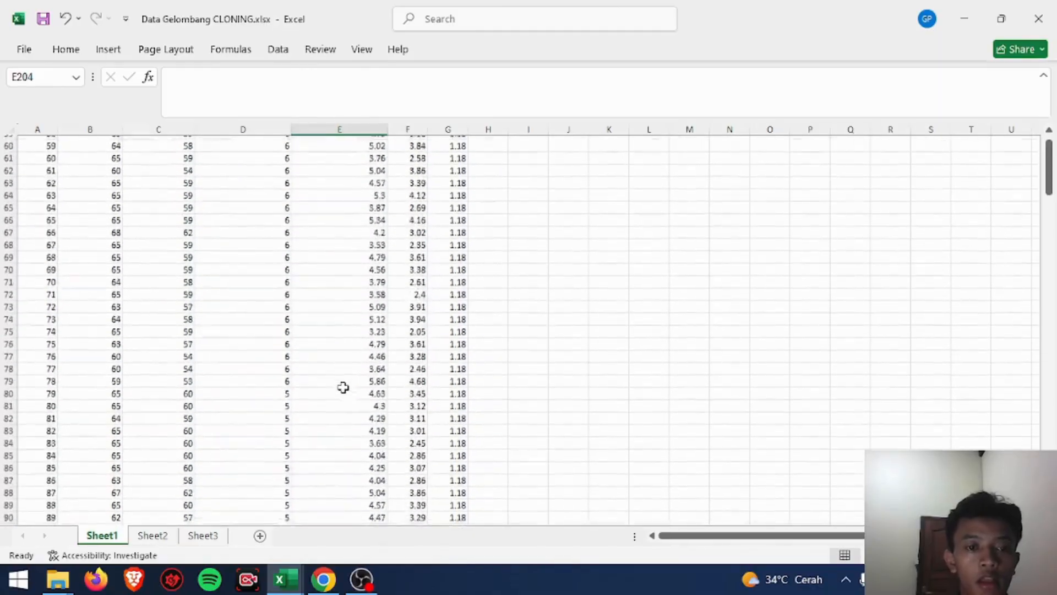
scroll(343, 387, up, 5)
scroll(343, 388, up, 1)
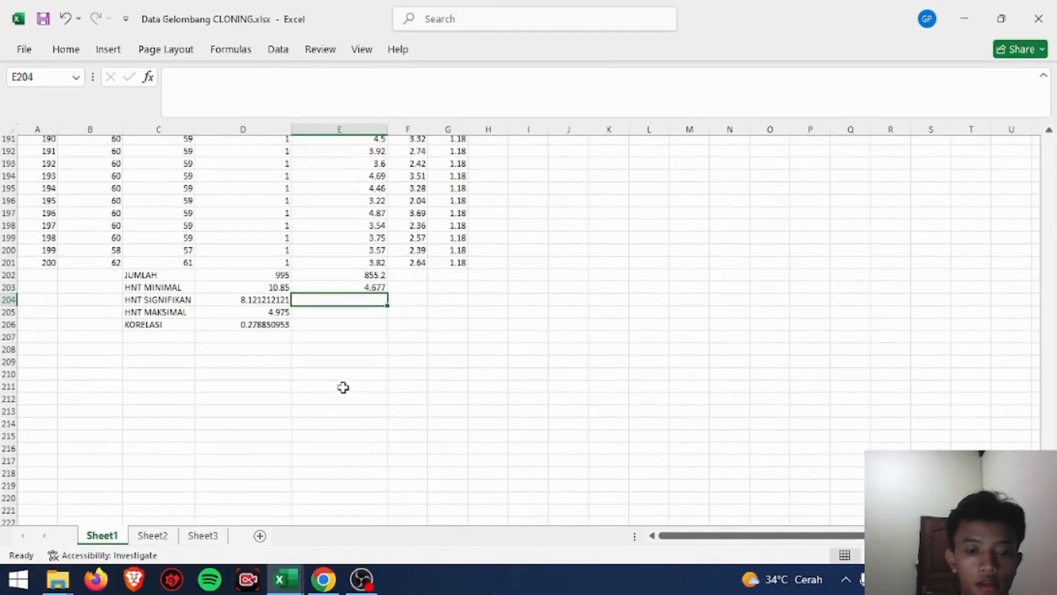
text(=AV)
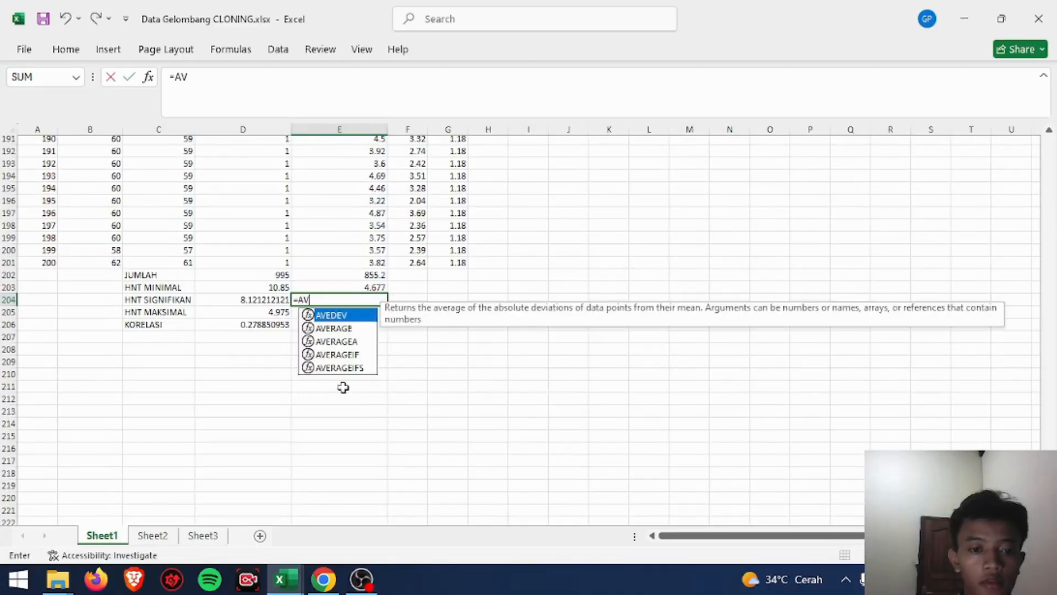
double_click(340, 329)
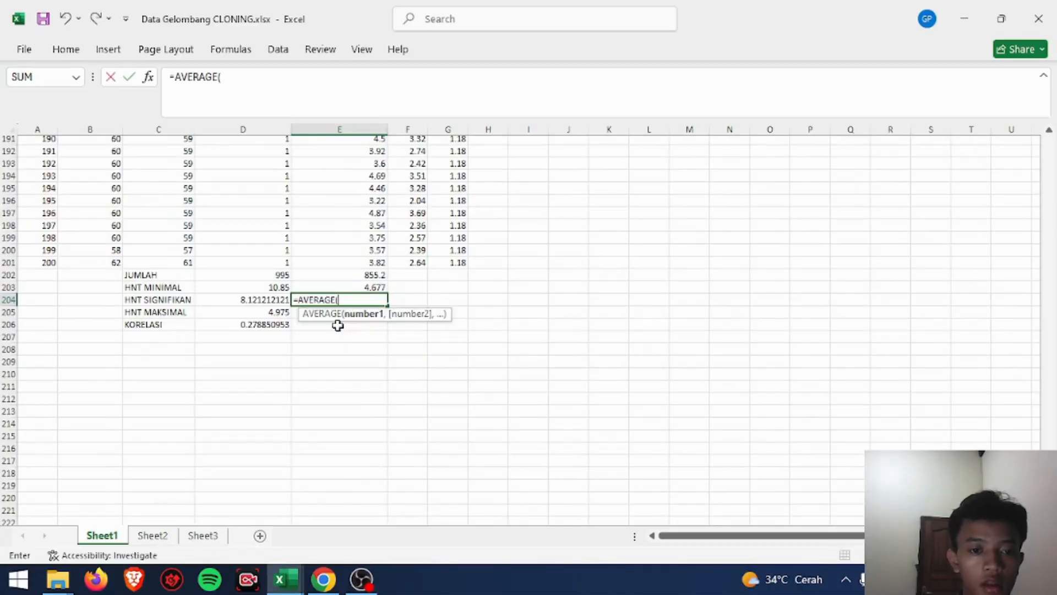
scroll(351, 209, up, 20)
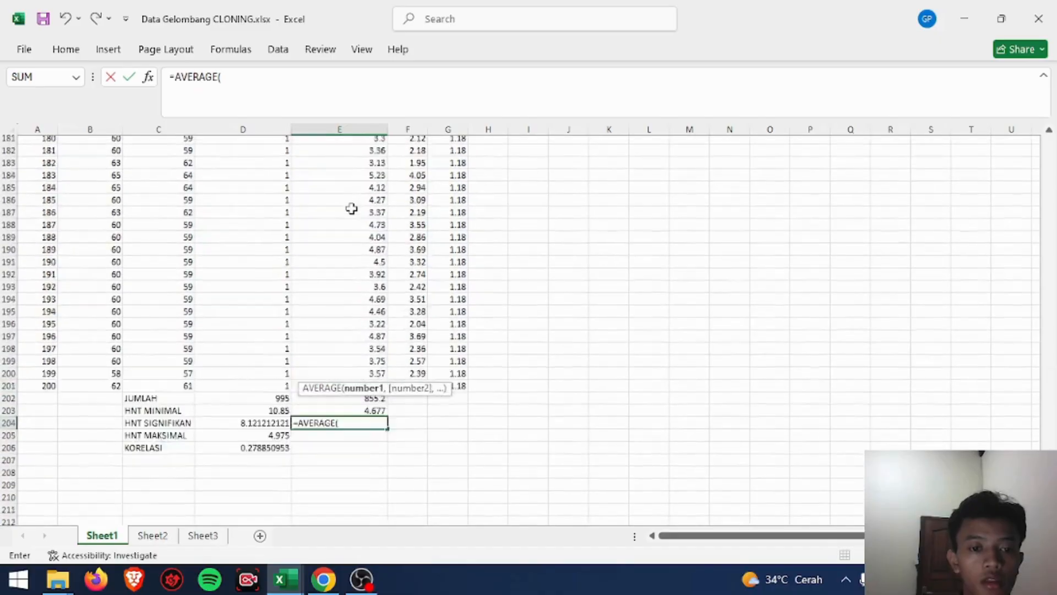
scroll(351, 209, up, 13)
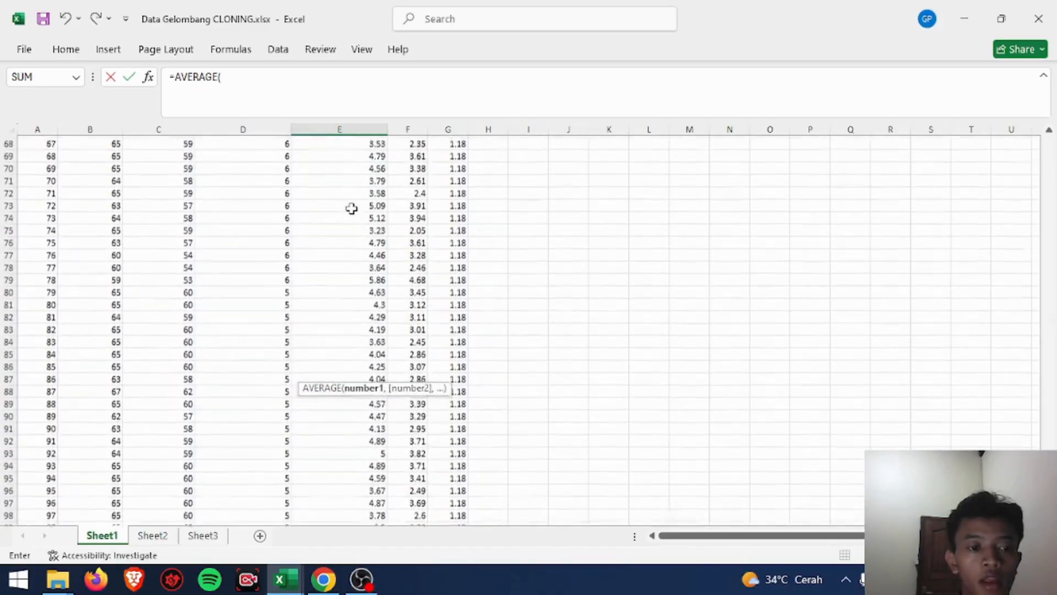
scroll(351, 209, up, 20)
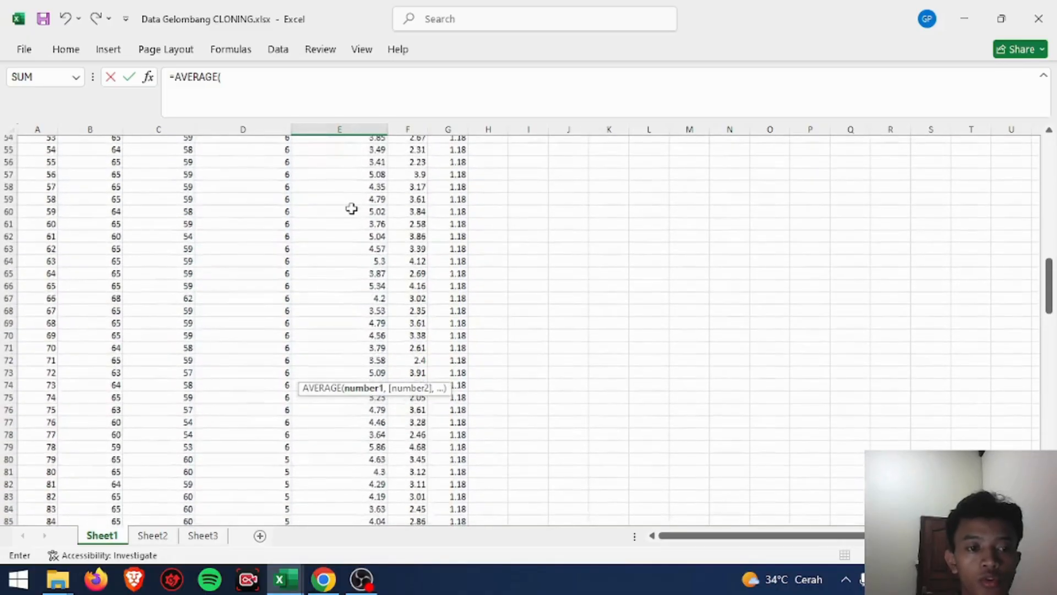
scroll(352, 209, up, 2)
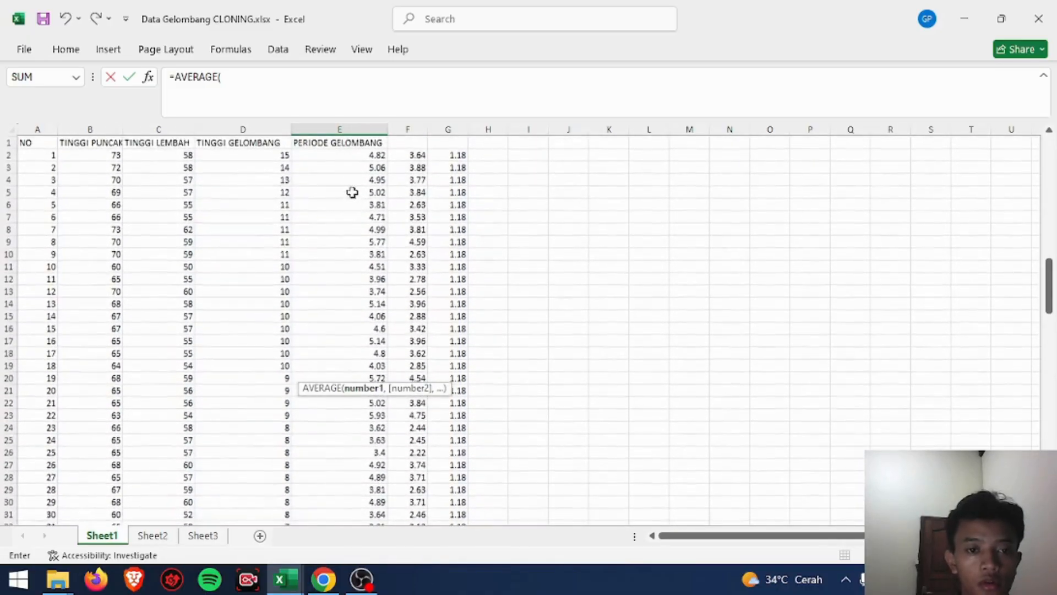
click(355, 154)
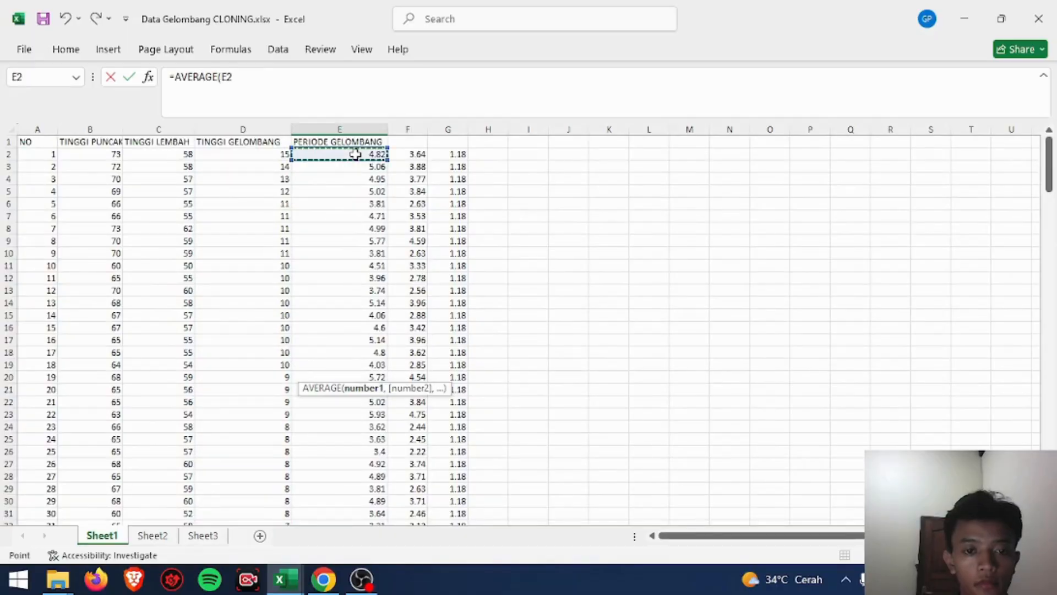
drag(355, 155, 342, 351)
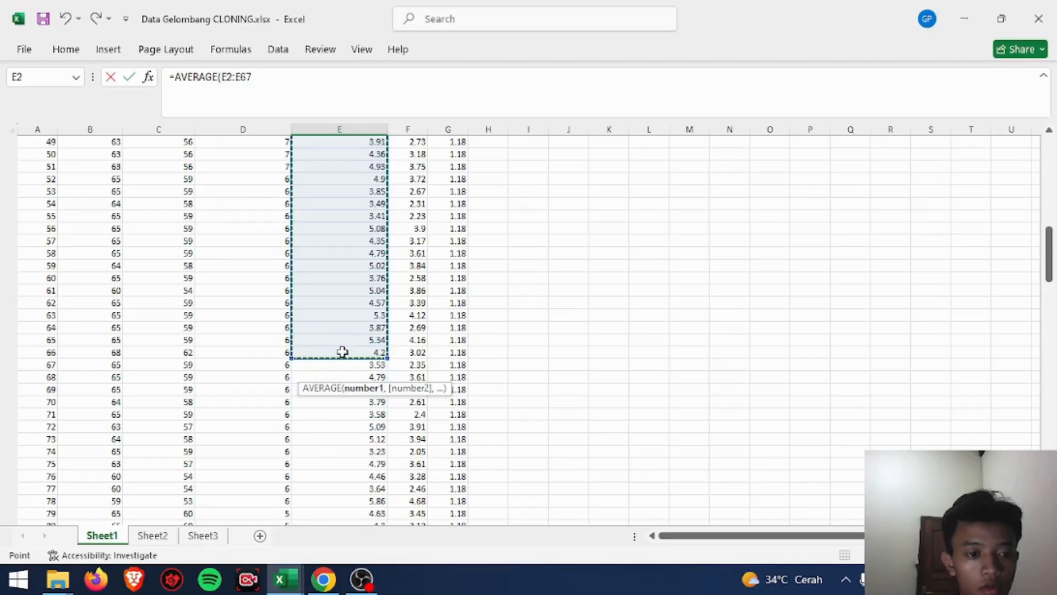
scroll(343, 352, down, 1)
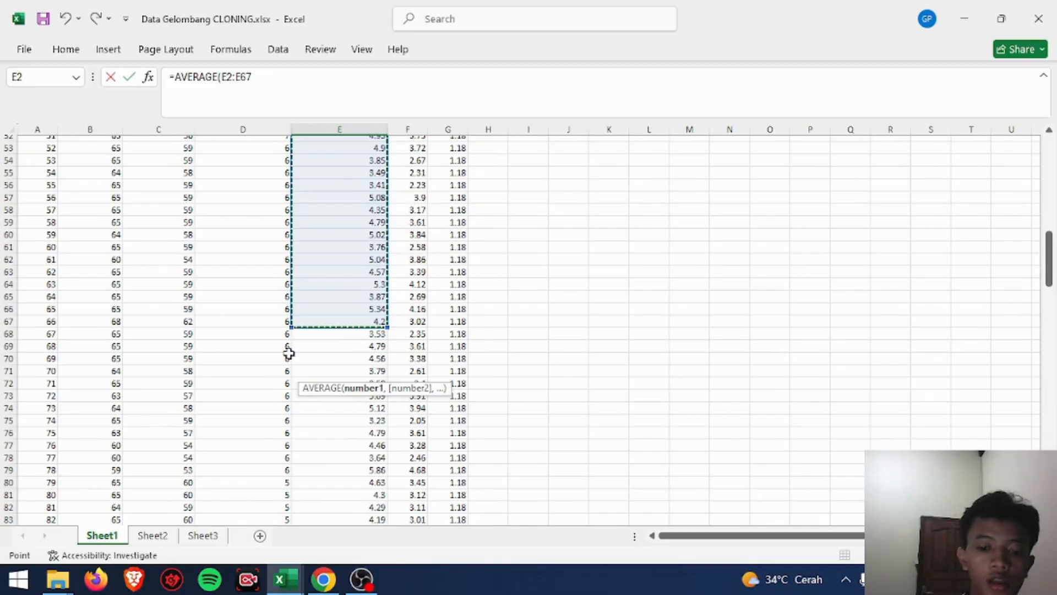
text())
key(Return)
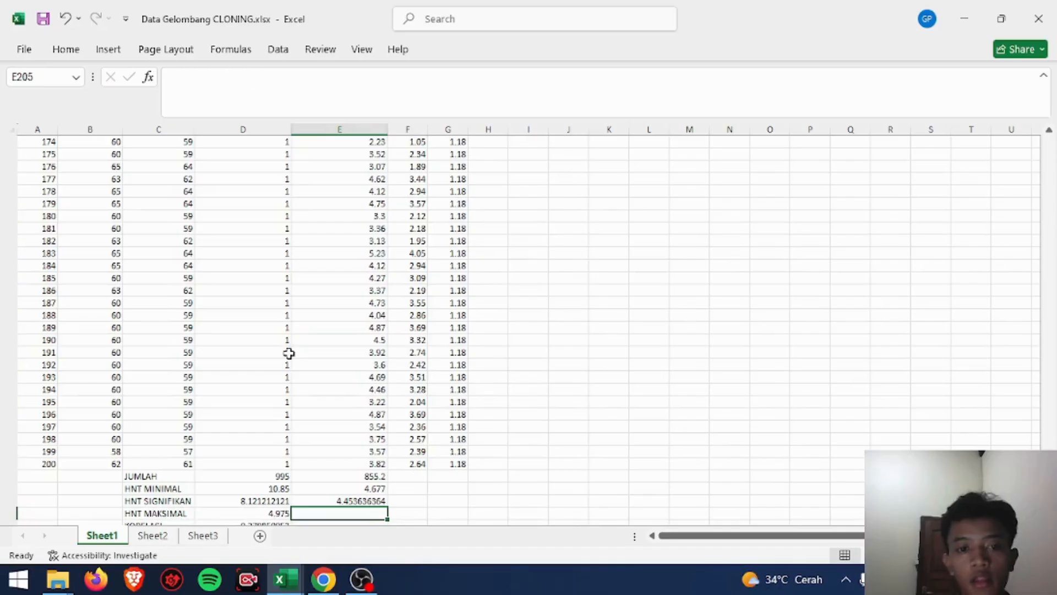
Enter the formula =AVERAGE(E2:E201) in cell E205 to calculate the HNT MAKSIMAL value for the wave periods
scroll(289, 353, down, 2)
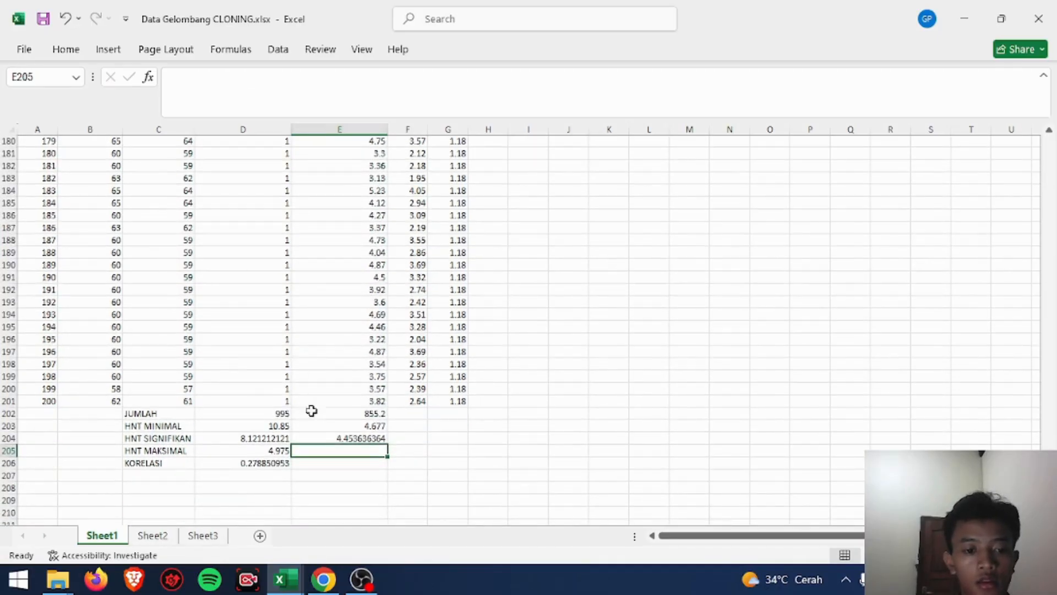
text(=)
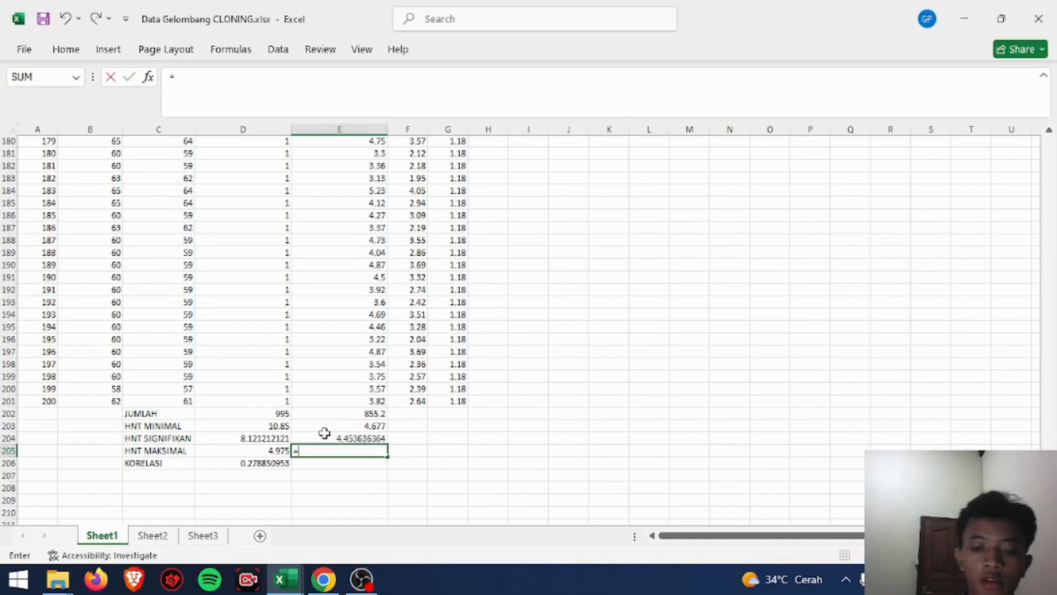
text(AV)
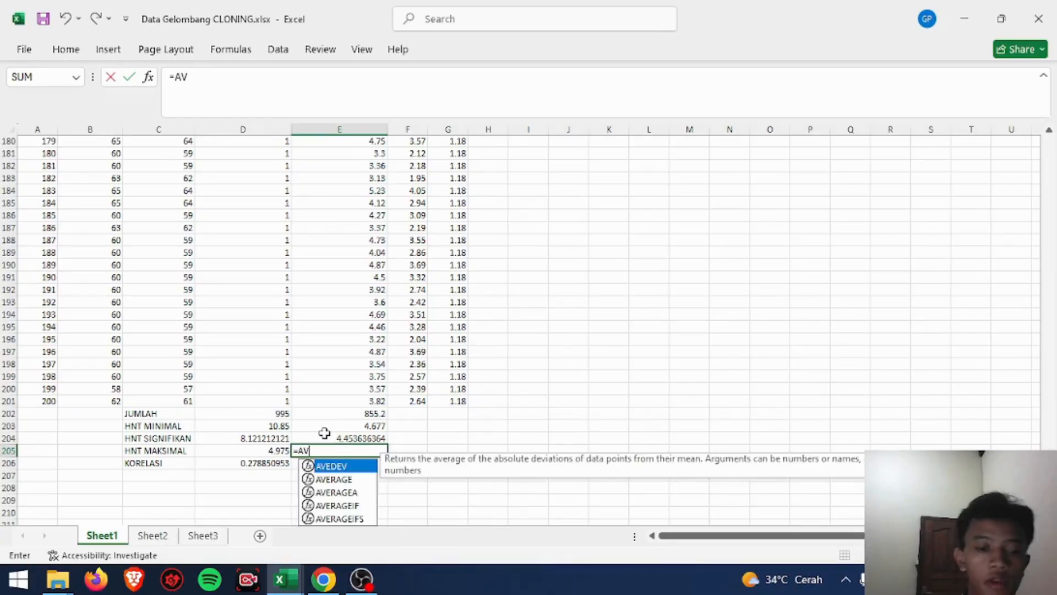
click(330, 479)
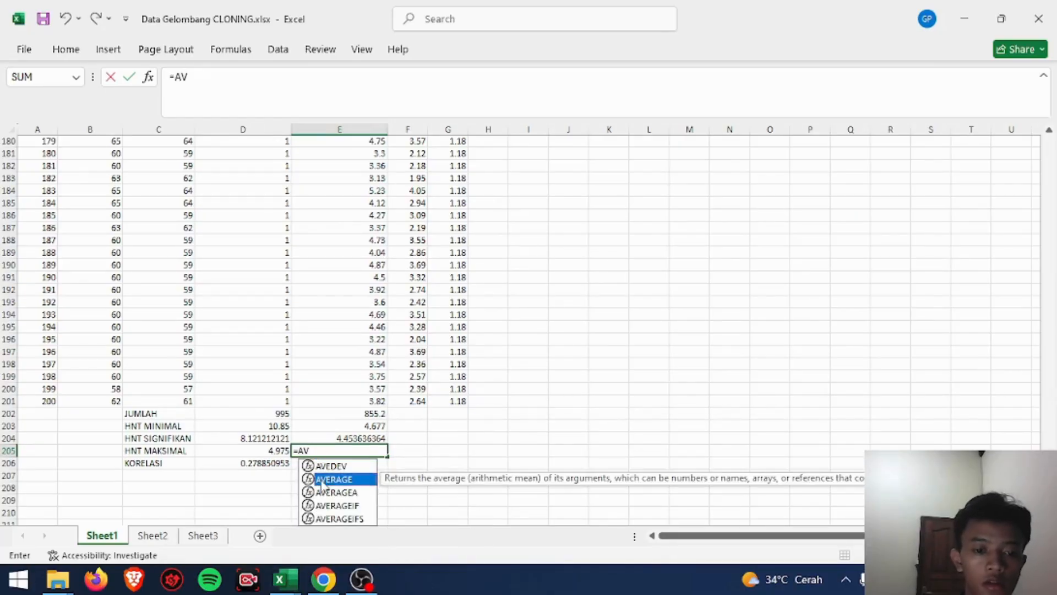
double_click(331, 479)
scroll(409, 377, up, 20)
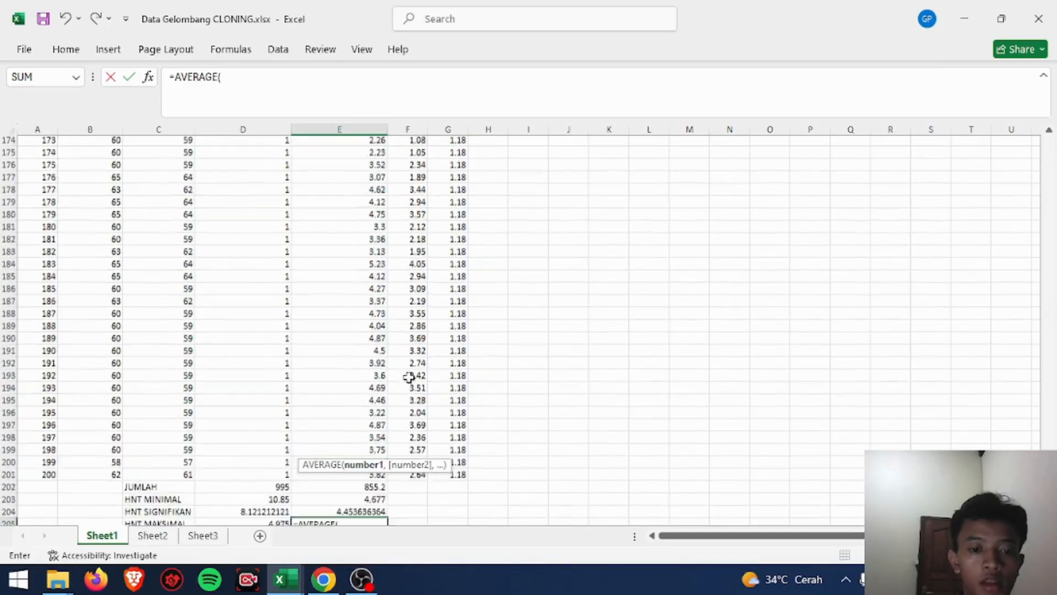
scroll(409, 377, up, 20)
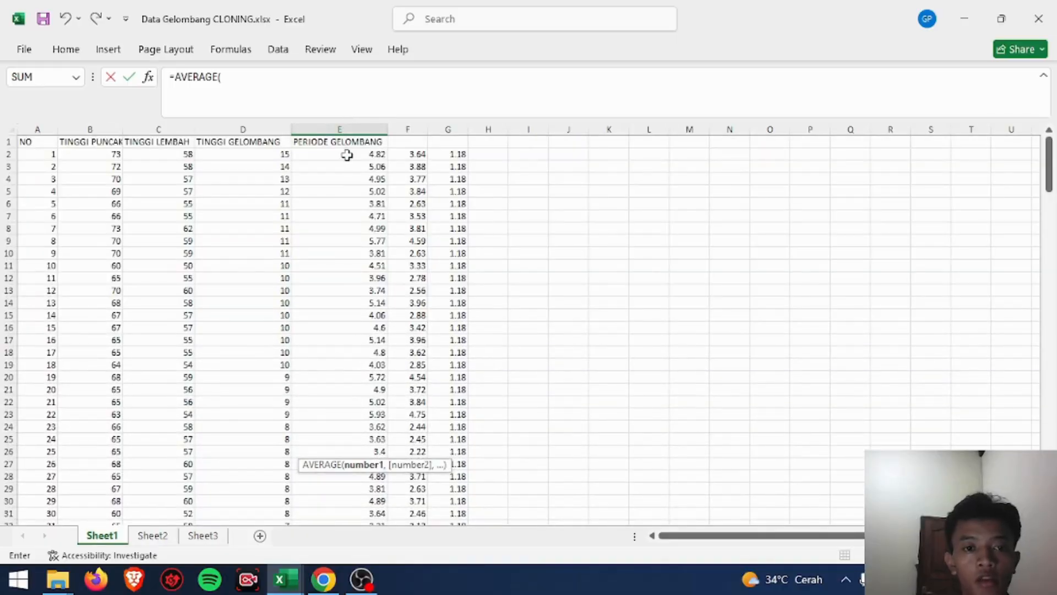
click(347, 155)
drag(347, 156, 364, 461)
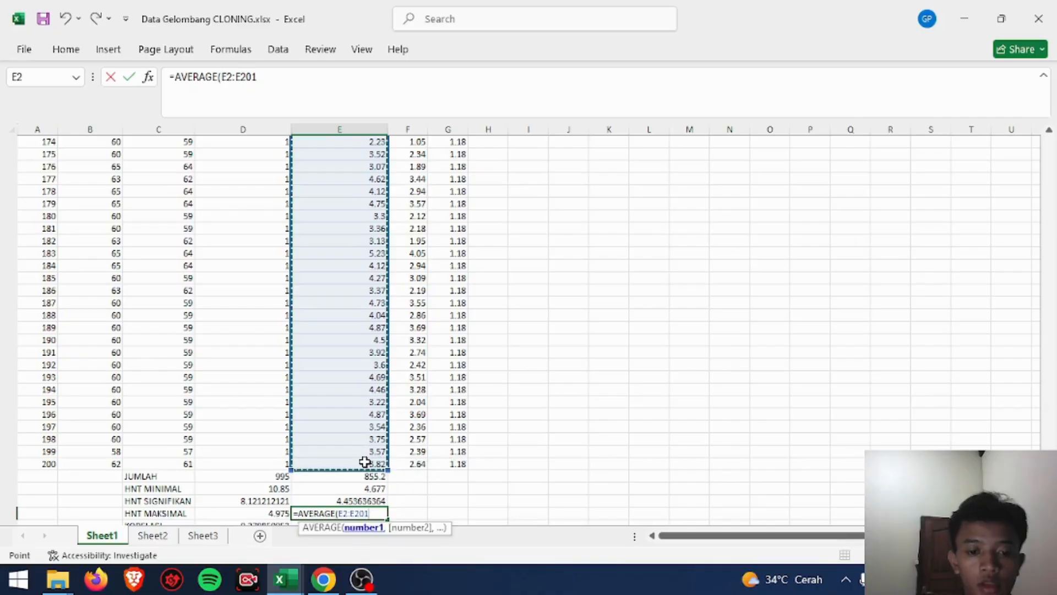
text())
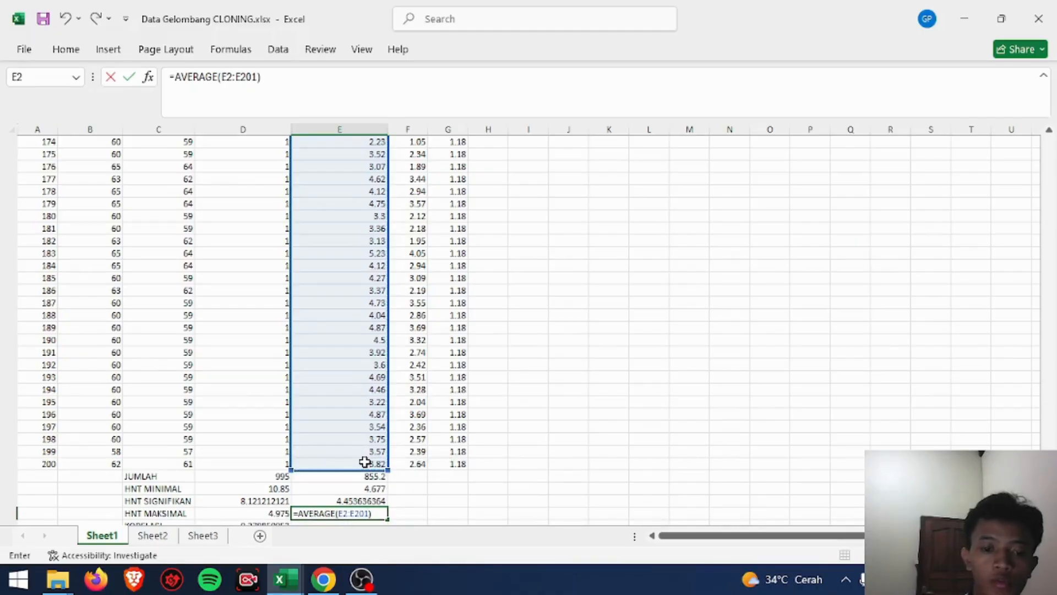
key(Return)
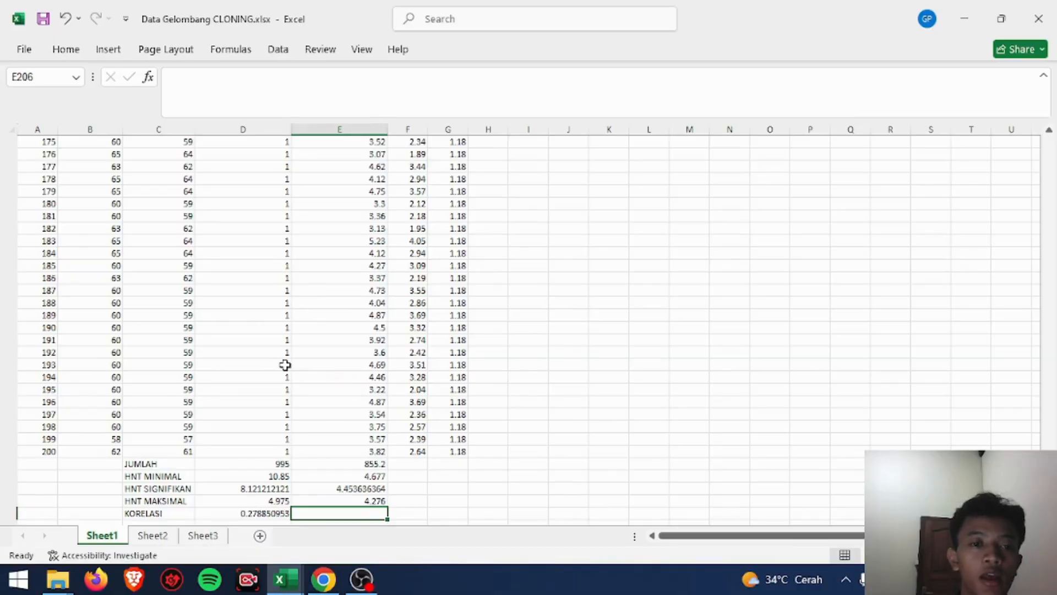
Insert a markers-only scatter chart into Sheet1 from the wave data table
scroll(283, 366, up, 20)
scroll(285, 365, up, 20)
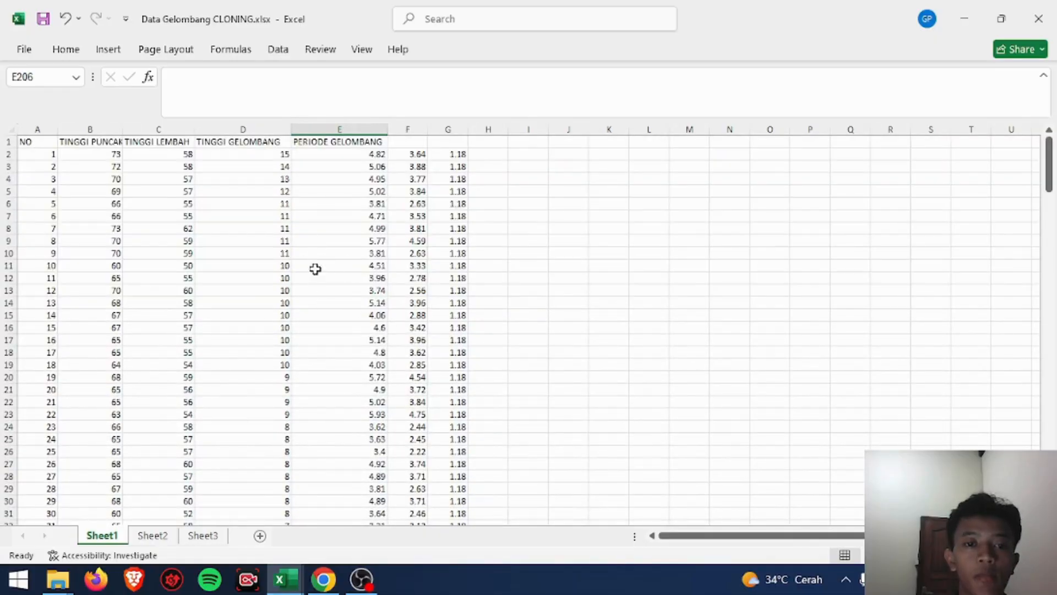
scroll(338, 266, down, 4)
scroll(339, 265, down, 20)
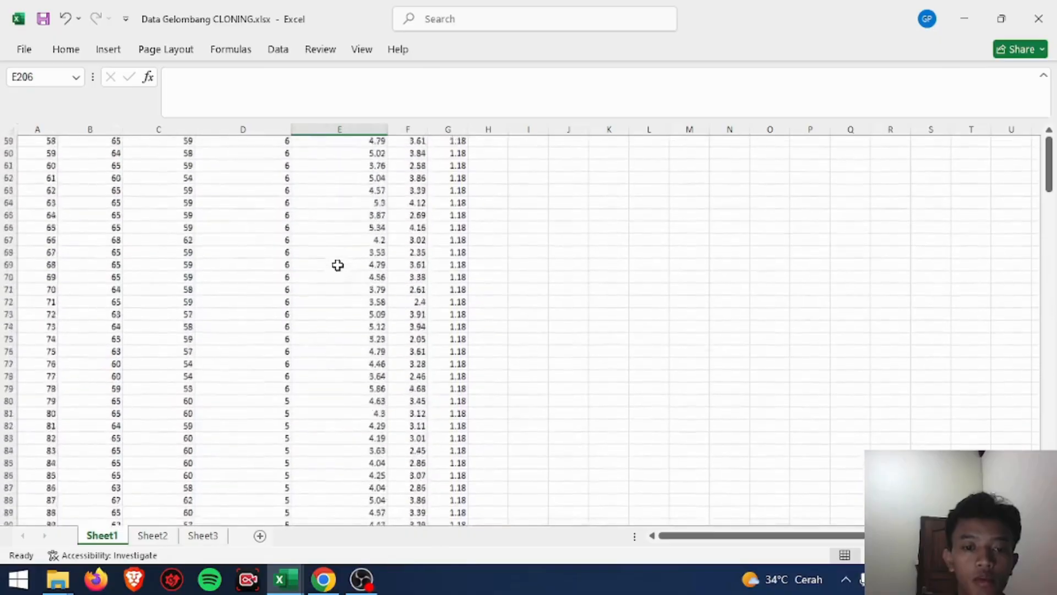
scroll(338, 265, down, 20)
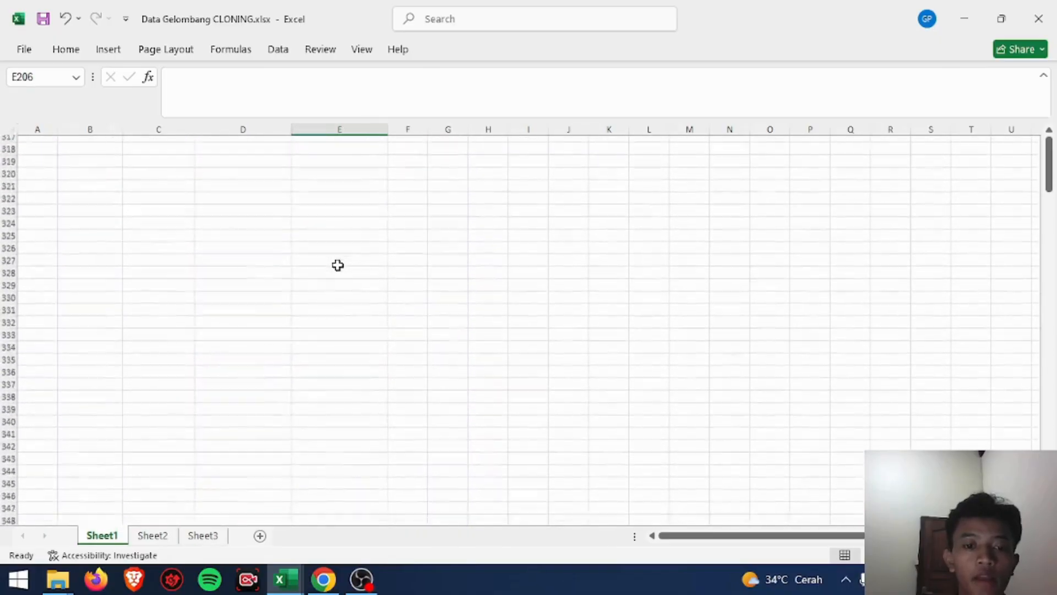
scroll(339, 266, up, 10)
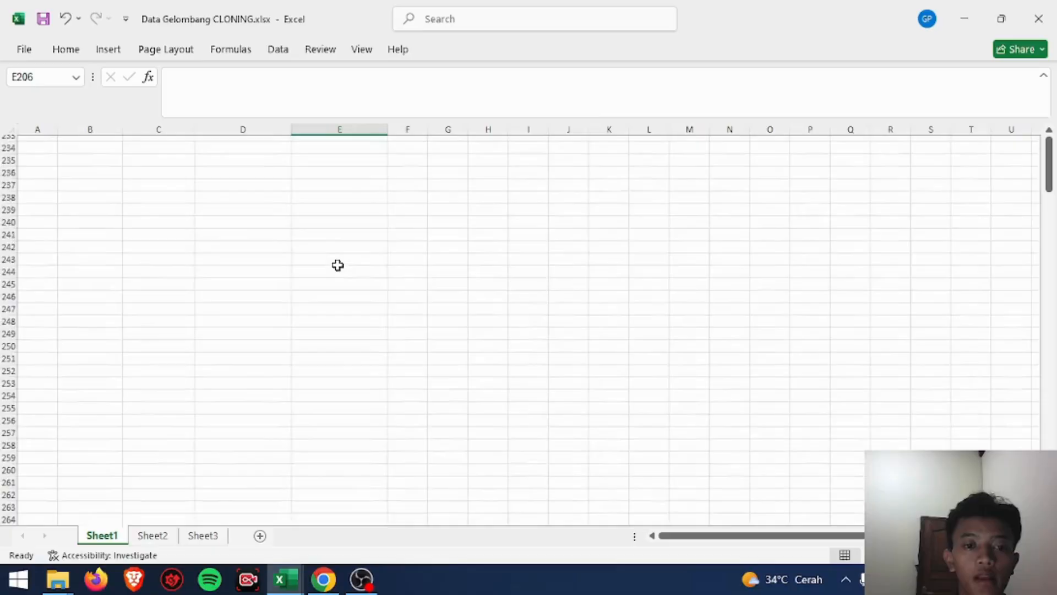
ctrl+scroll(338, 265, down, 3)
scroll(338, 265, up, 15)
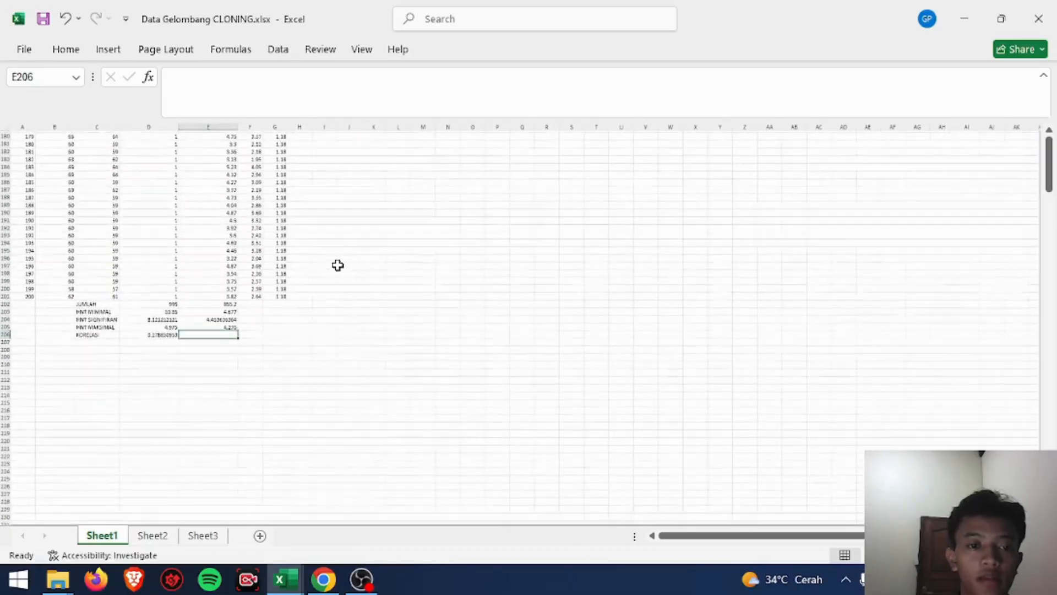
scroll(265, 261, up, 7)
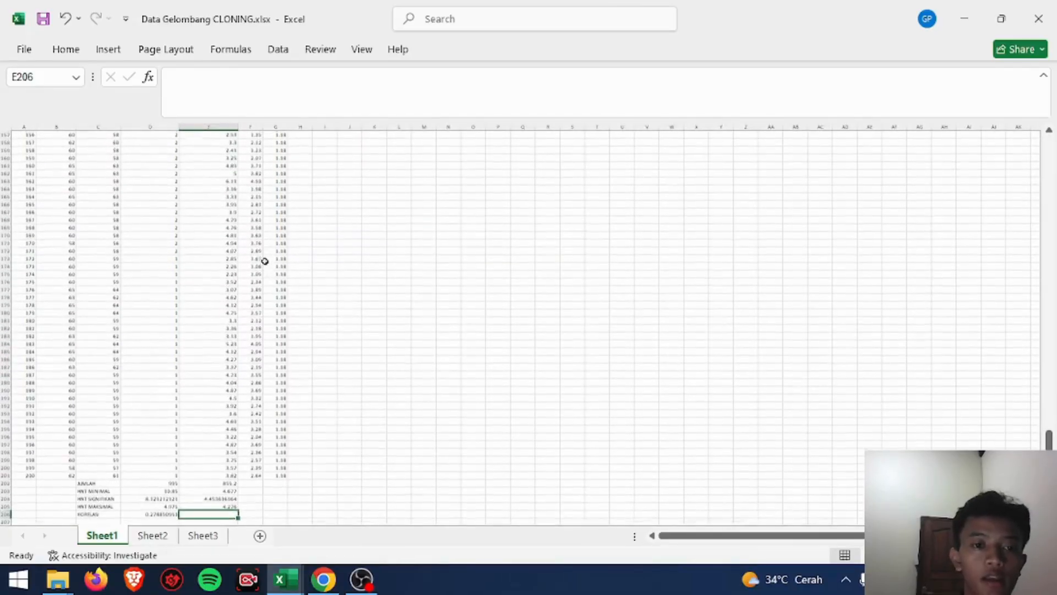
click(108, 49)
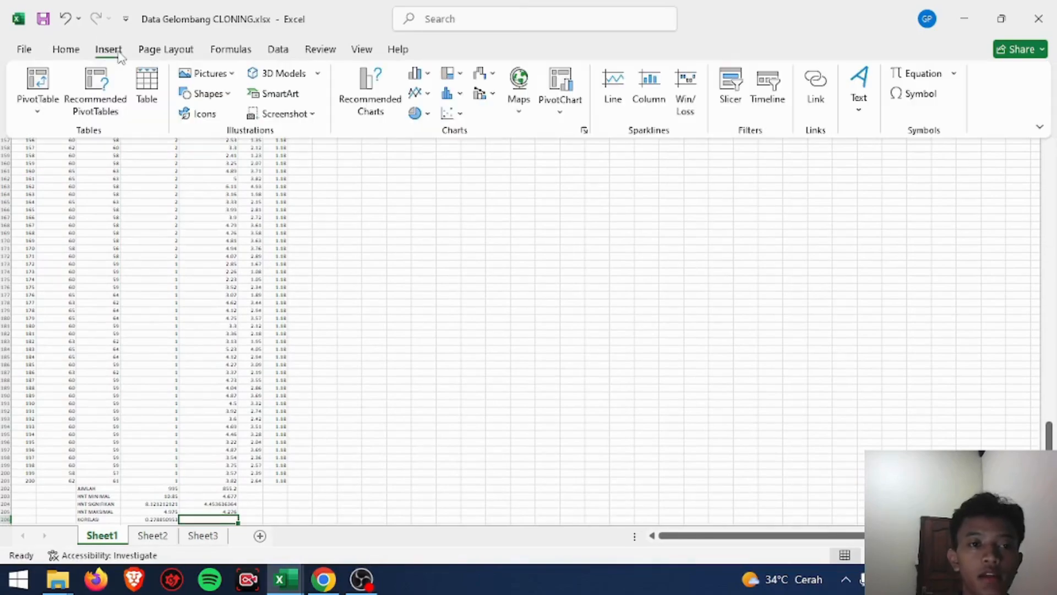
click(459, 114)
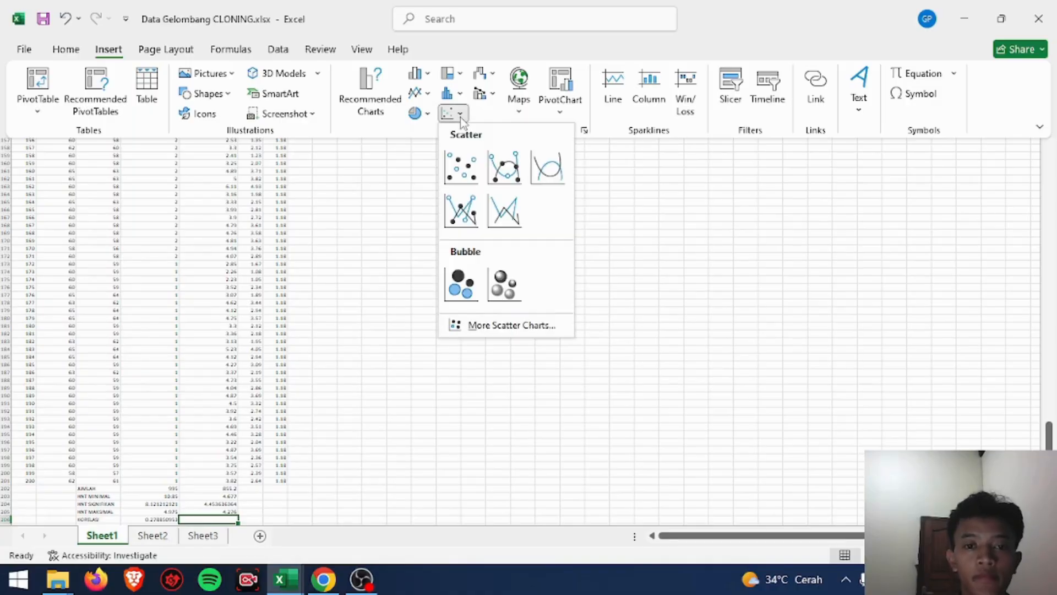
click(459, 168)
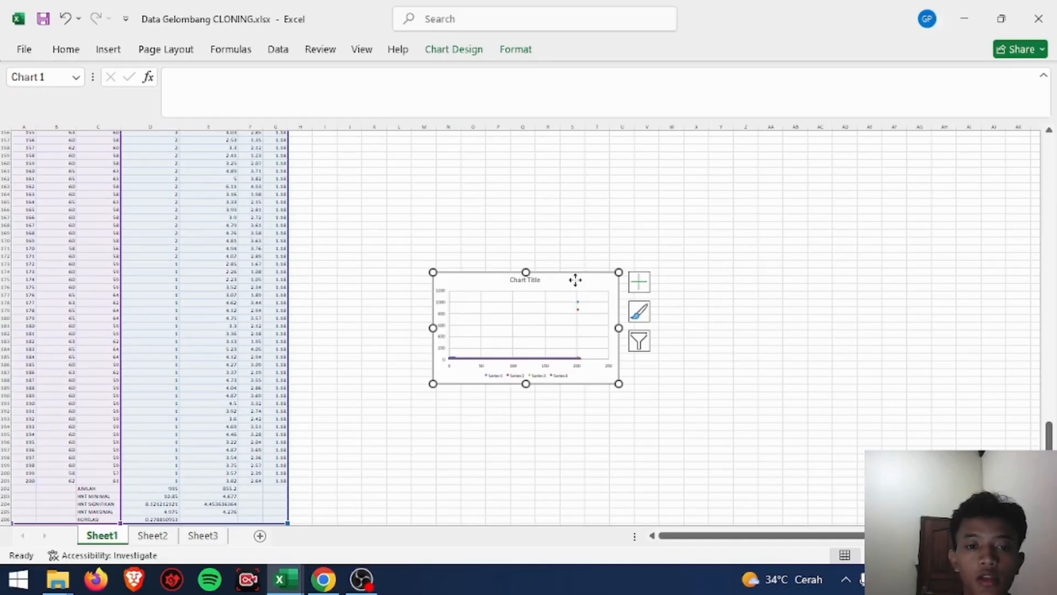
Move the scatter chart up beside the first rows of the wave data, starting at column H, and enlarge it slightly
double_click(576, 281)
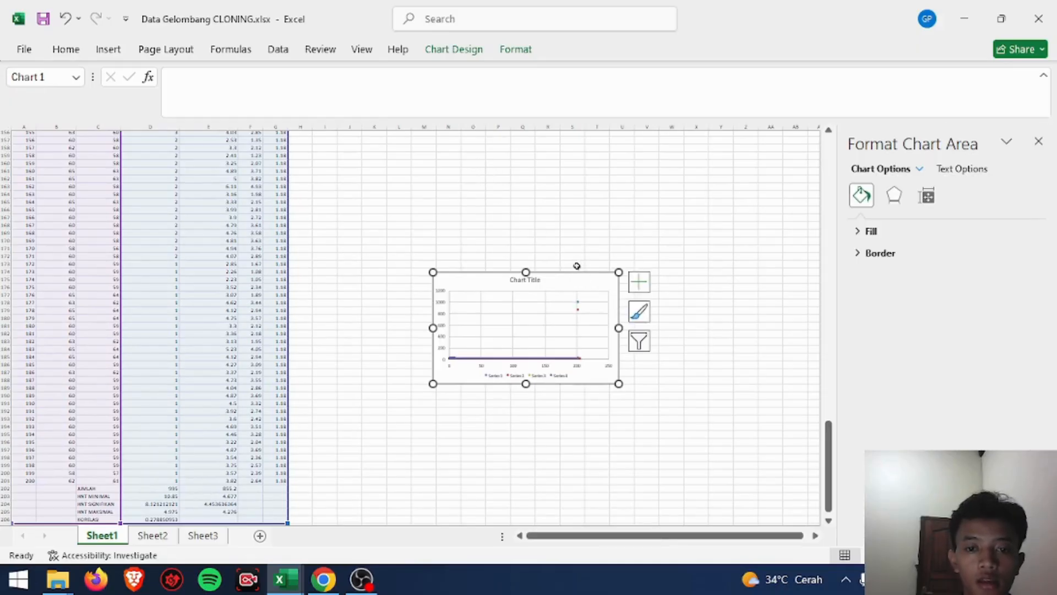
drag(588, 281, 452, 164)
scroll(452, 164, up, 10)
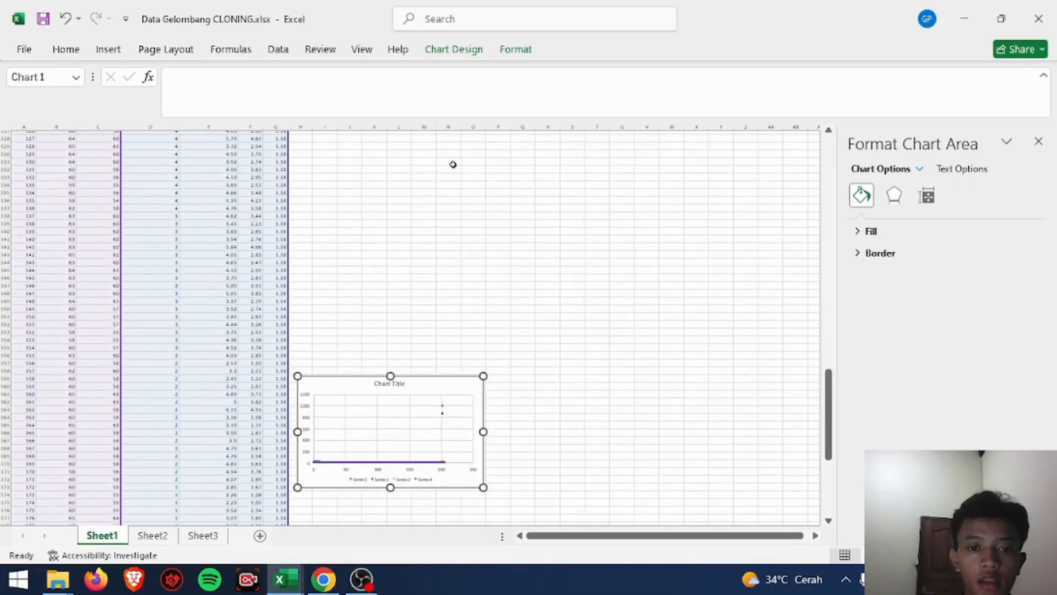
drag(443, 385, 439, 174)
scroll(438, 176, up, 5)
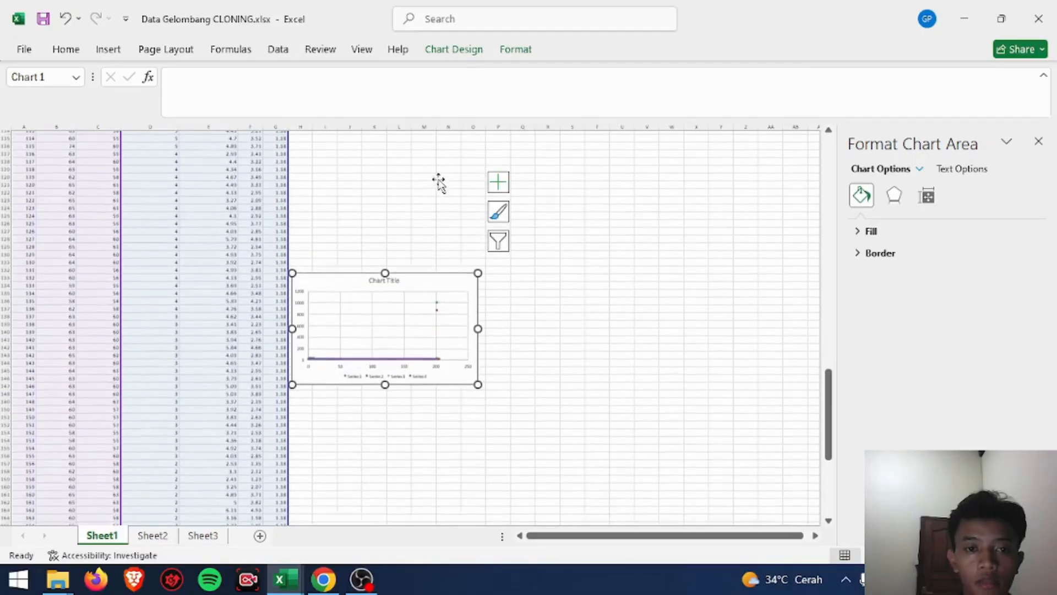
drag(438, 278, 442, 142)
scroll(442, 146, up, 12)
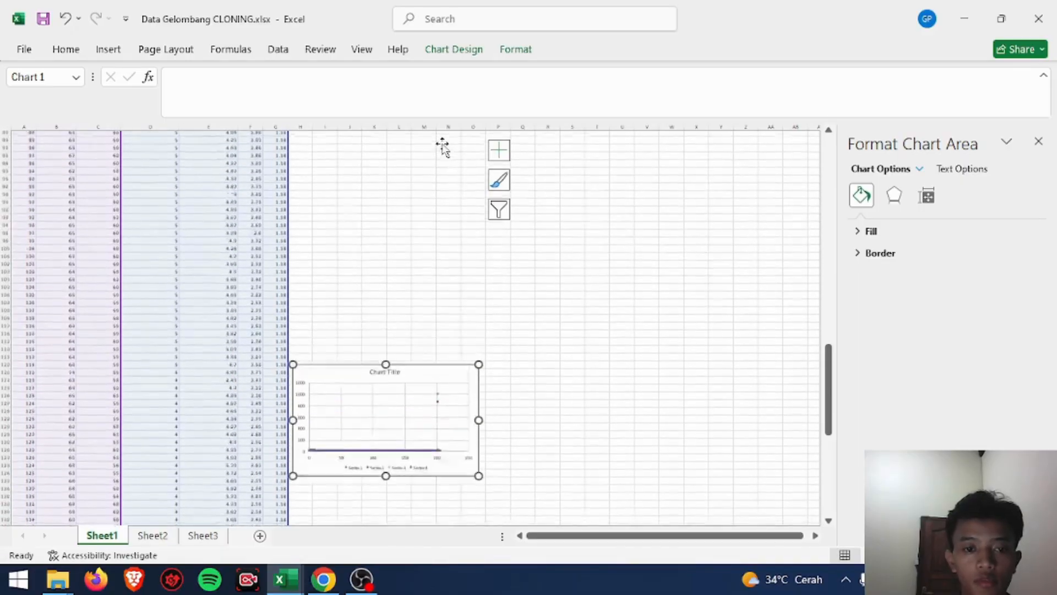
drag(449, 430, 446, 142)
scroll(446, 143, up, 12)
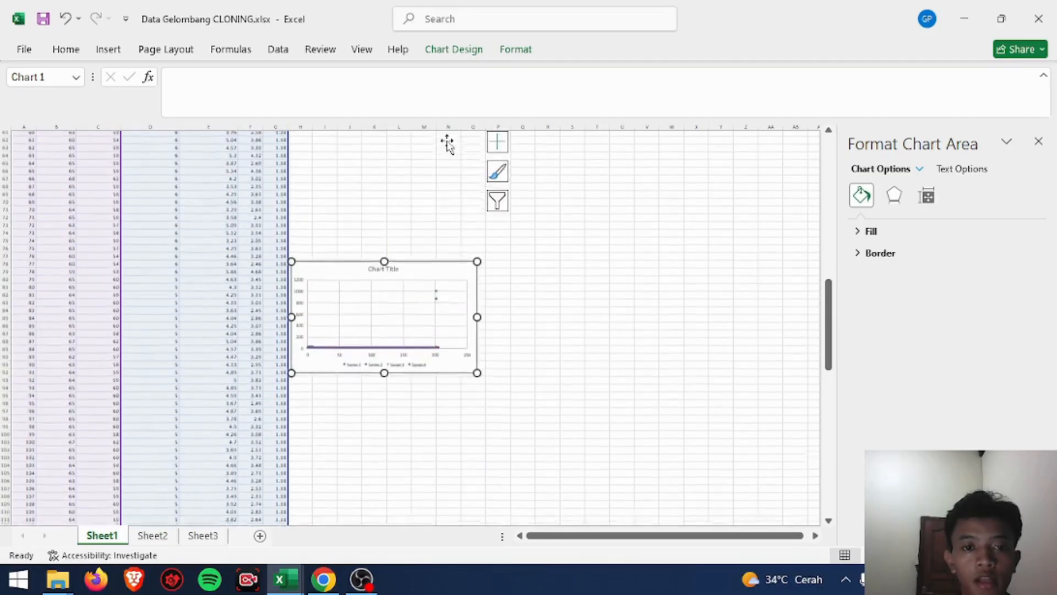
scroll(447, 143, up, 5)
scroll(447, 143, down, 2)
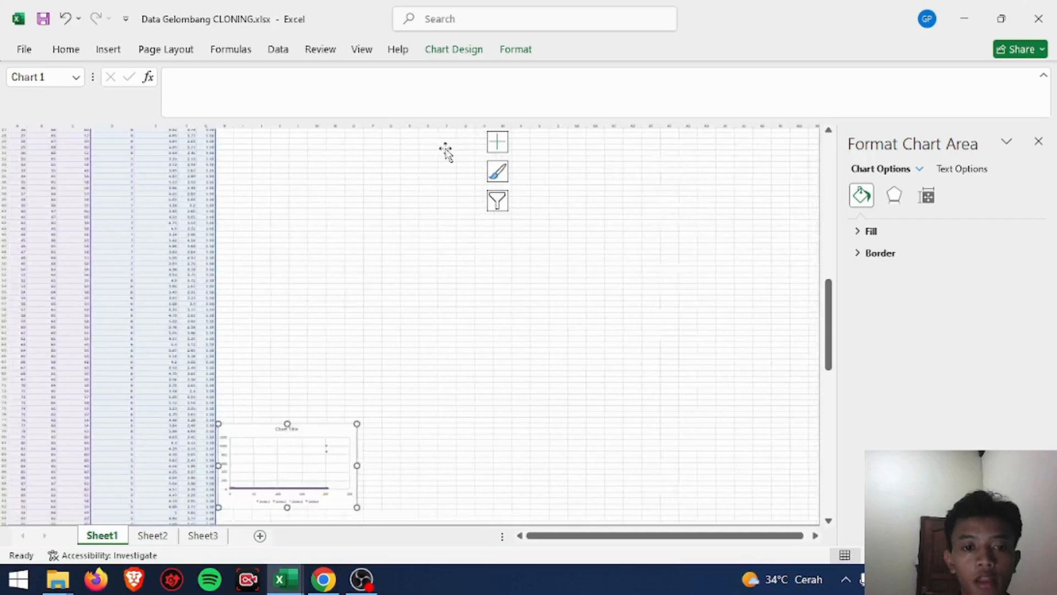
scroll(381, 252, up, 4)
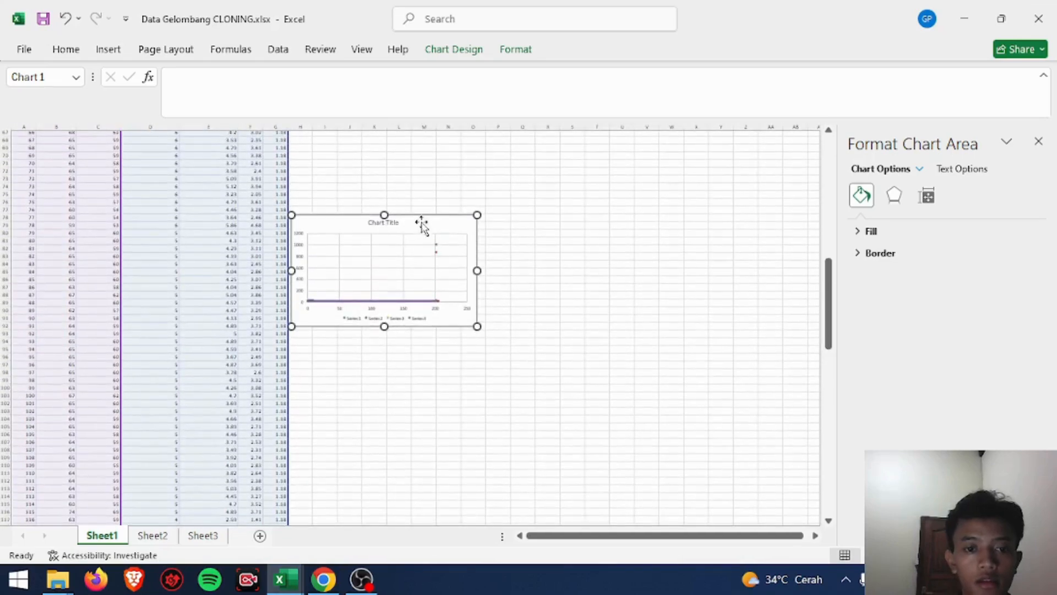
drag(425, 229, 426, 93)
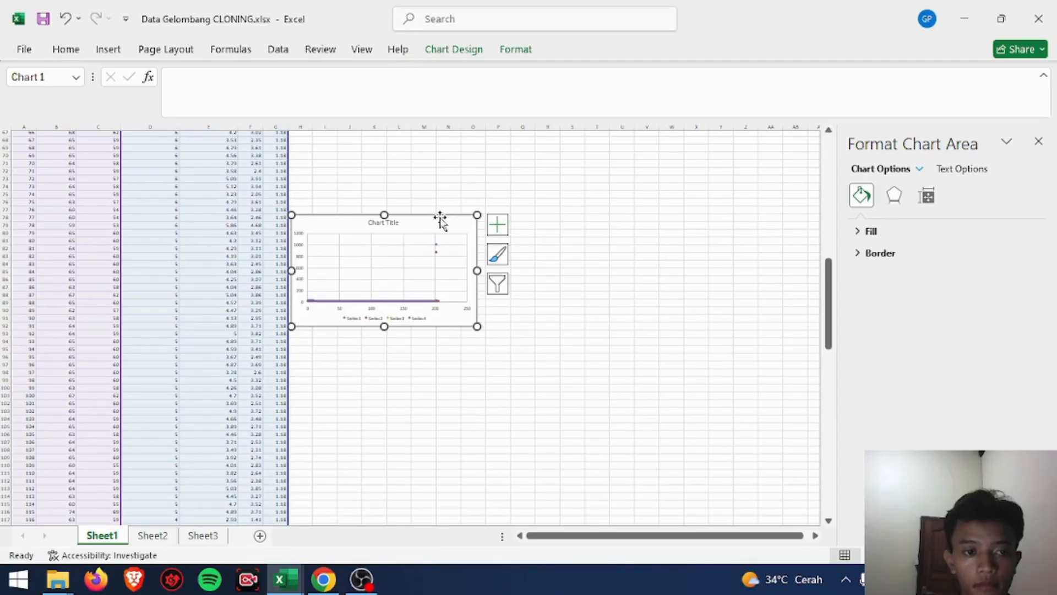
drag(436, 223, 434, 147)
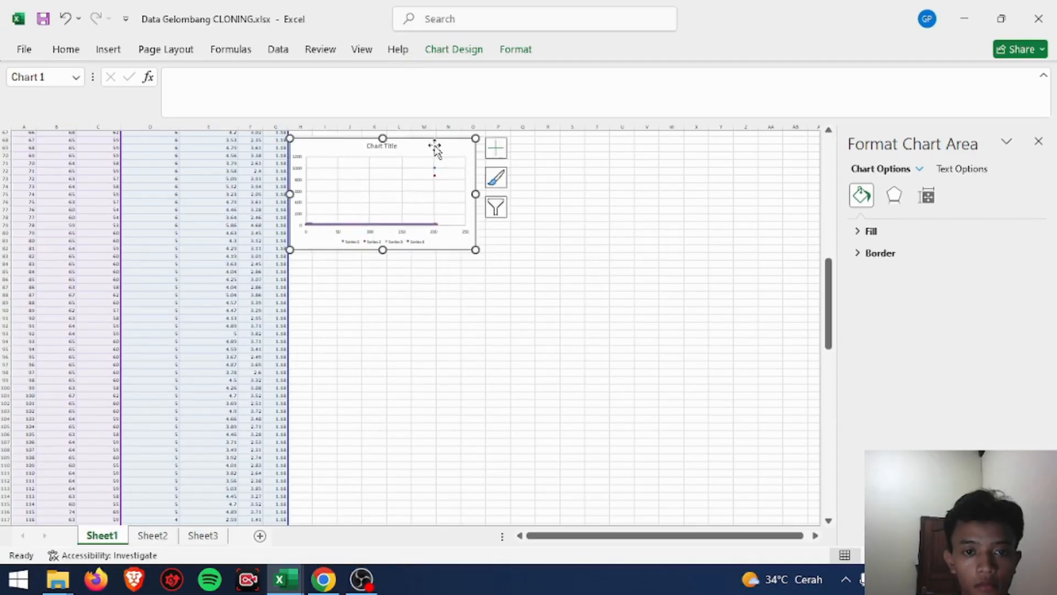
scroll(434, 146, up, 7)
scroll(435, 146, up, 4)
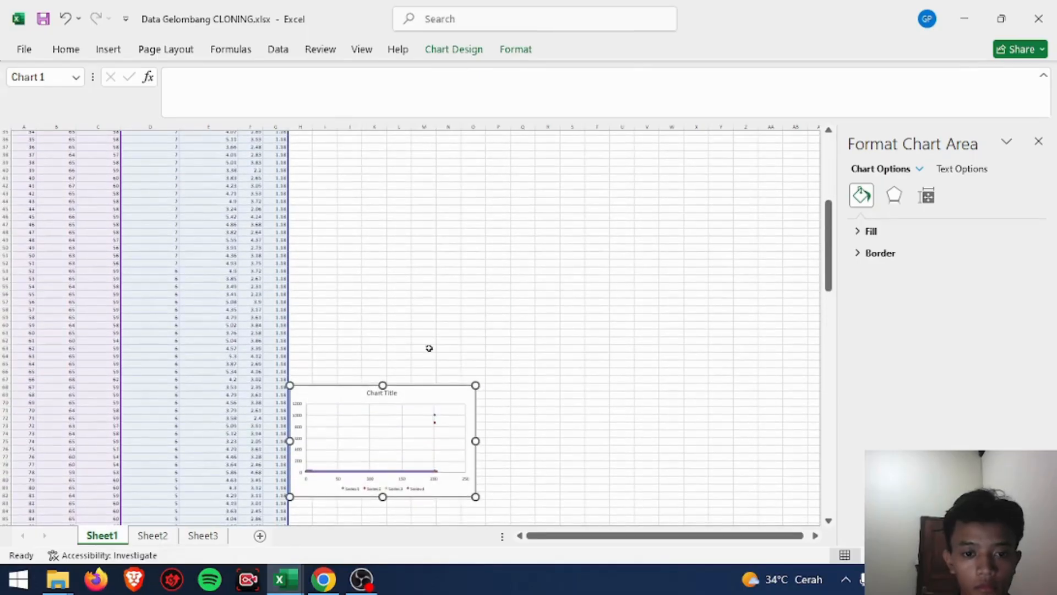
drag(428, 396, 424, 160)
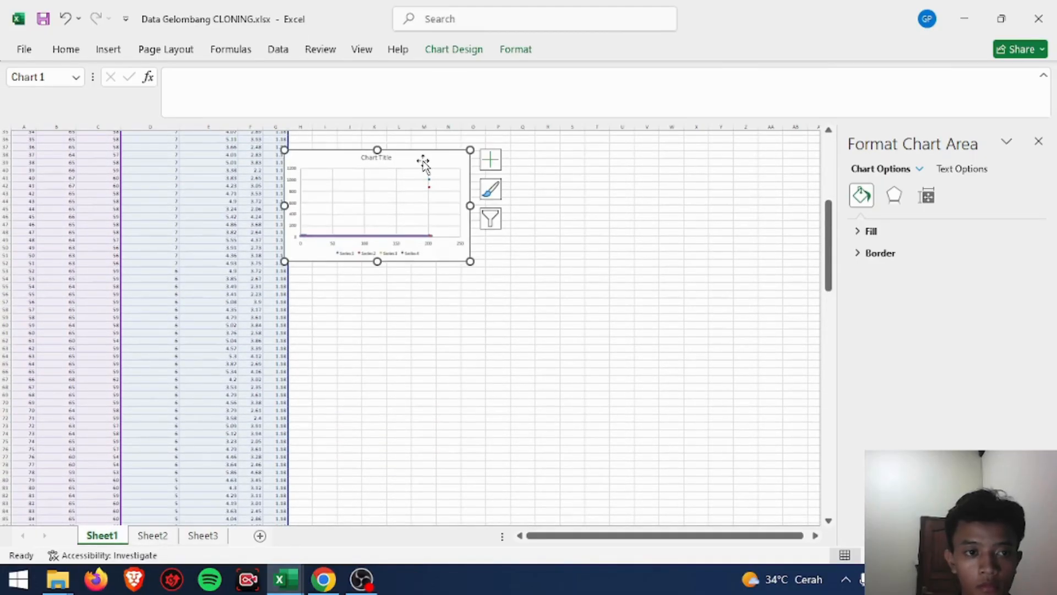
scroll(425, 162, up, 8)
scroll(423, 162, up, 1)
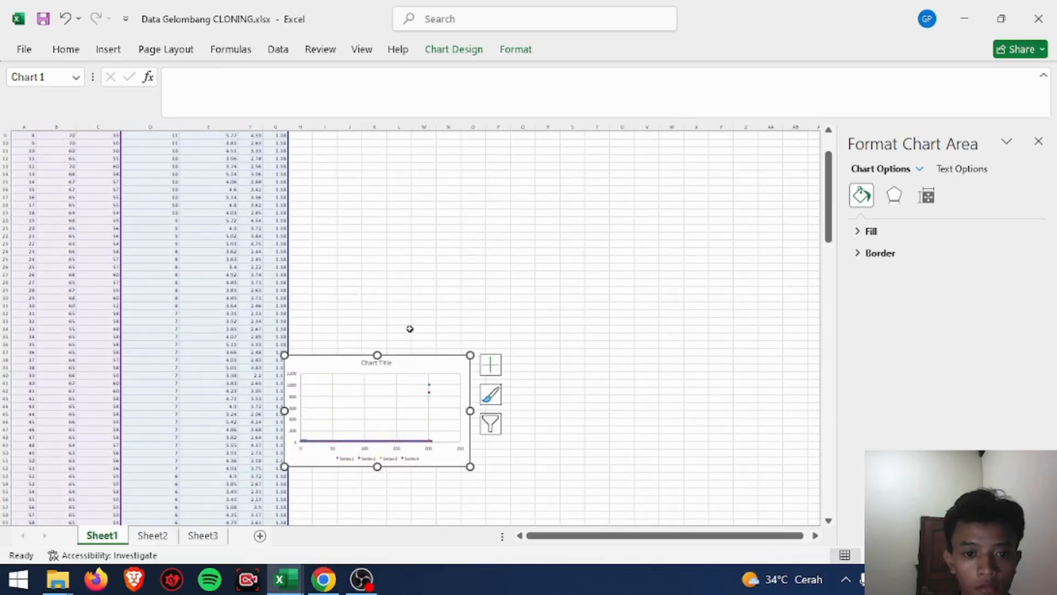
drag(417, 369, 429, 177)
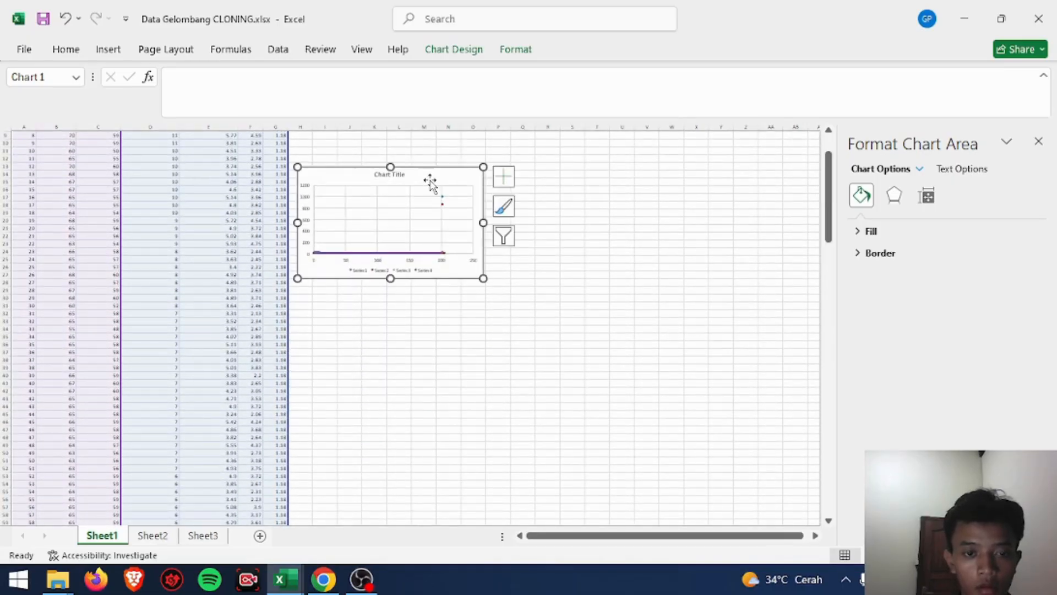
scroll(429, 182, up, 3)
drag(425, 235, 420, 144)
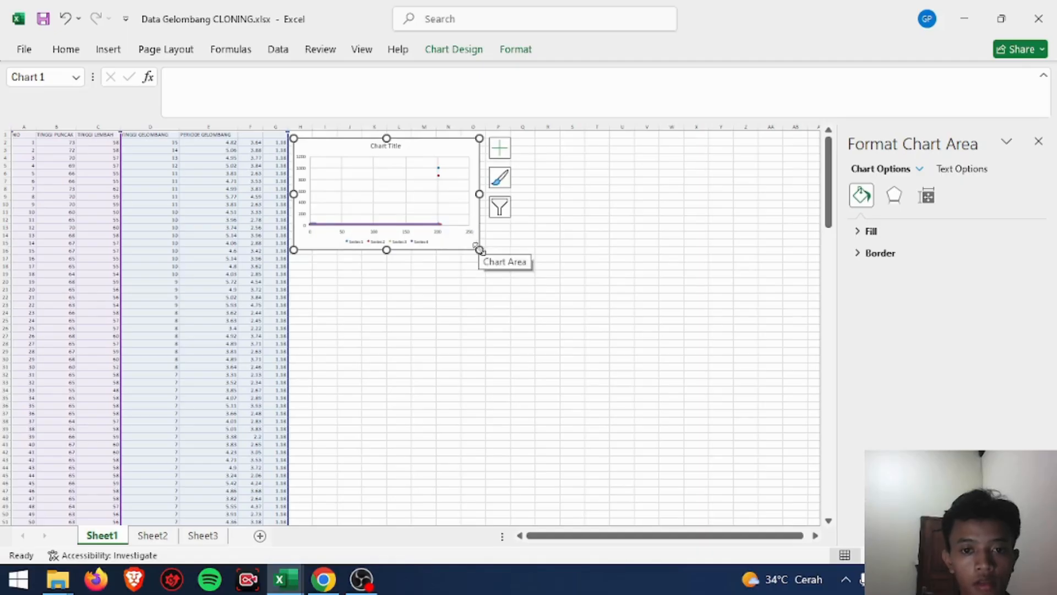
drag(480, 249, 520, 274)
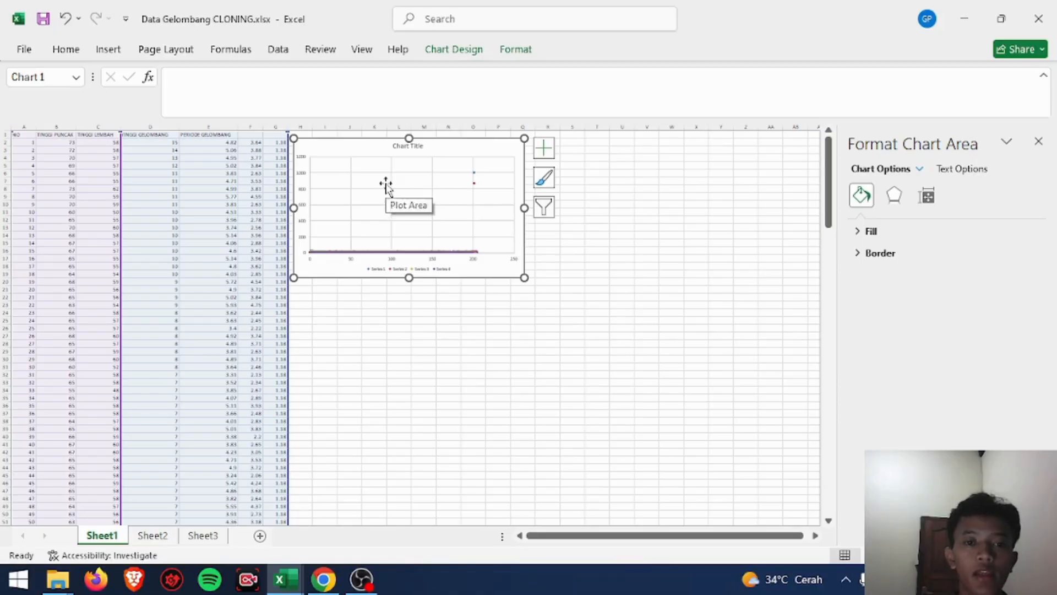
Remove all four existing series from the scatter chart's data source
right_click(421, 209)
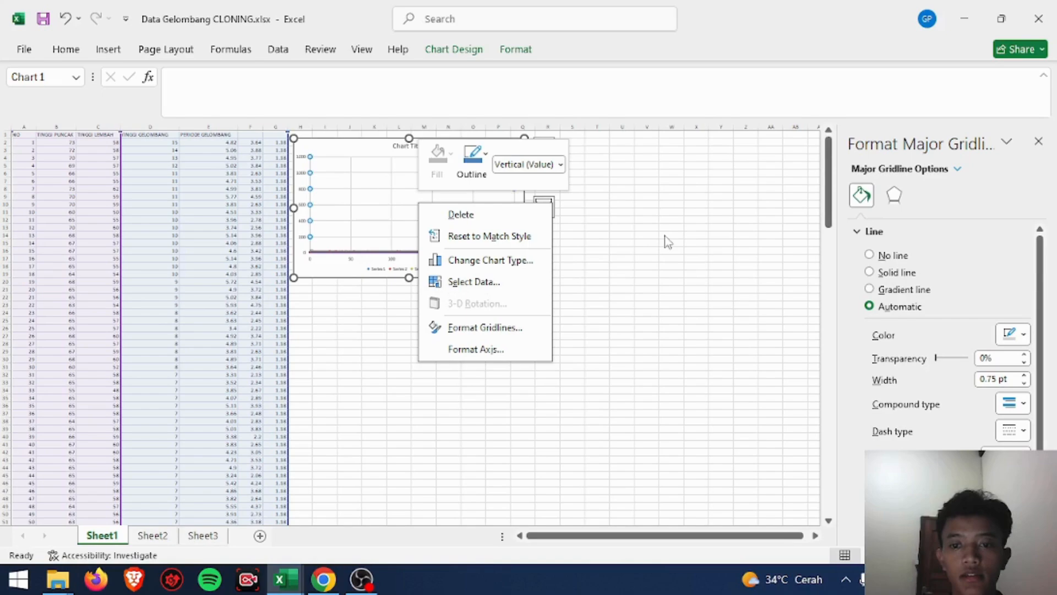
click(462, 282)
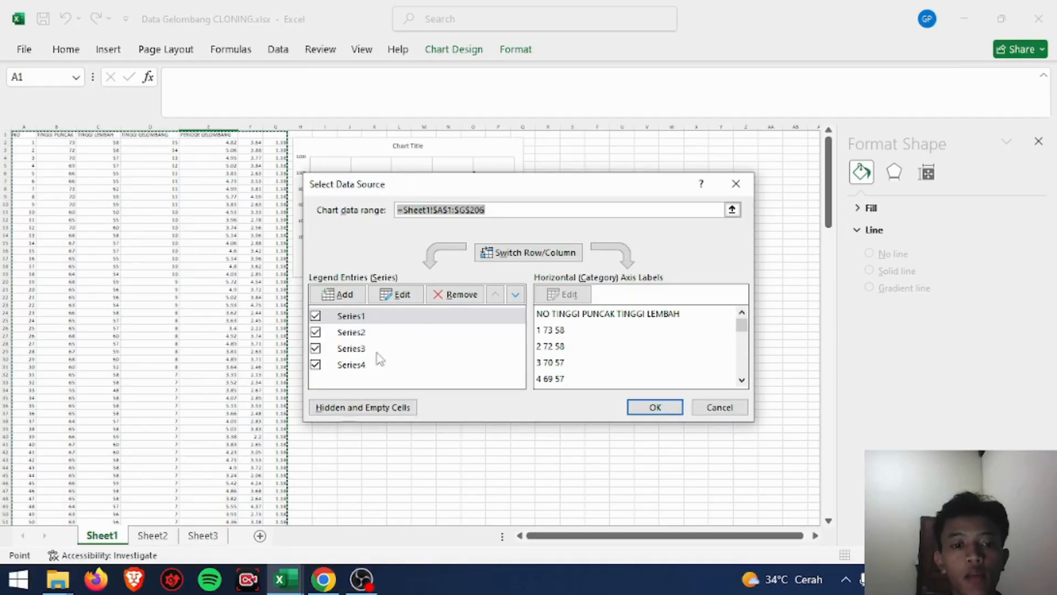
click(462, 298)
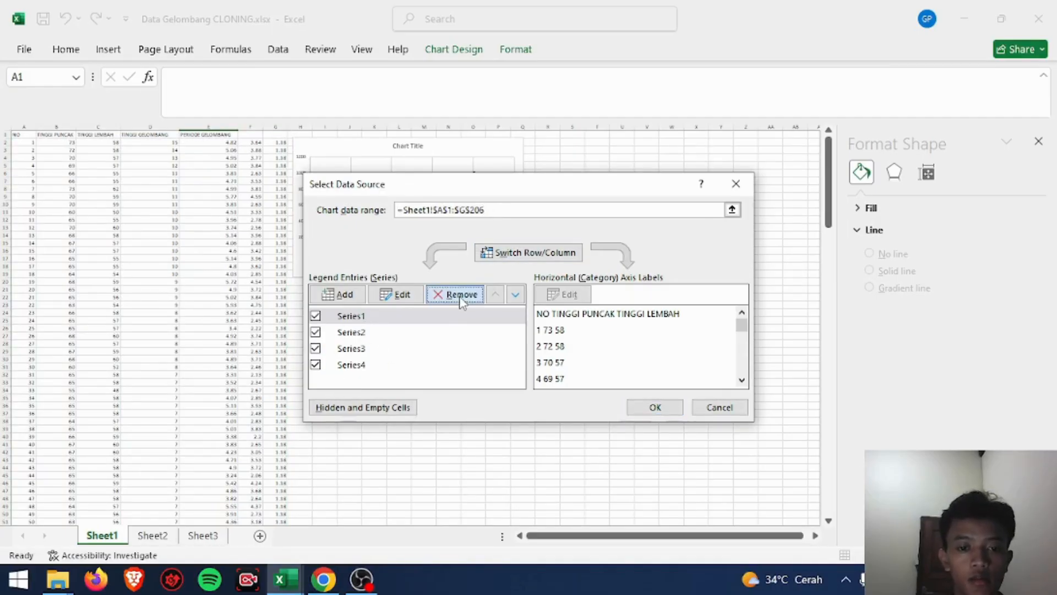
click(462, 301)
click(461, 301)
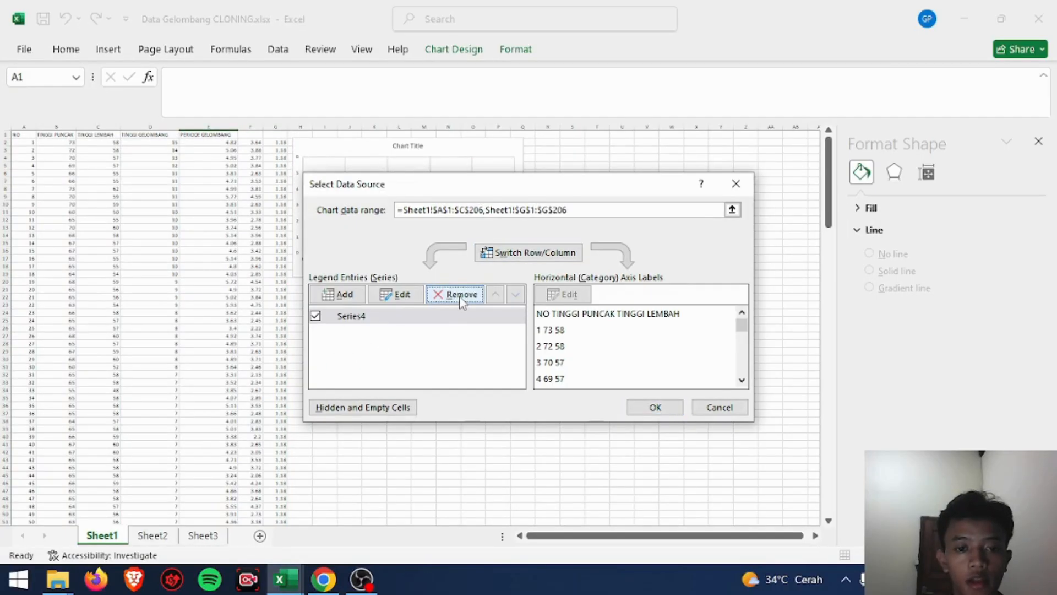
click(461, 300)
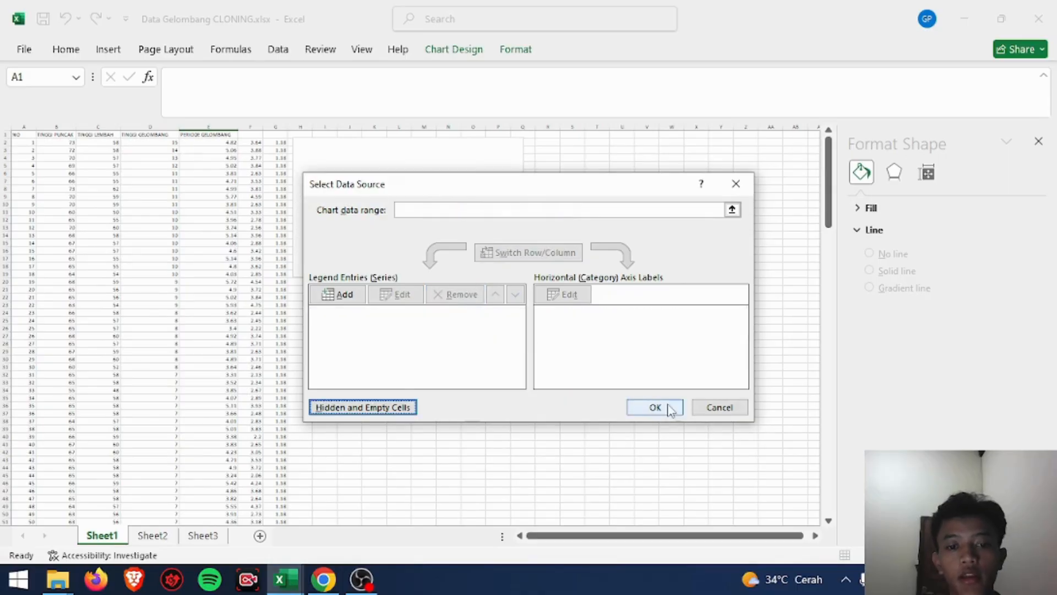
Add a new series to the scatter chart and name it REGRESI GELOMBANG
click(338, 295)
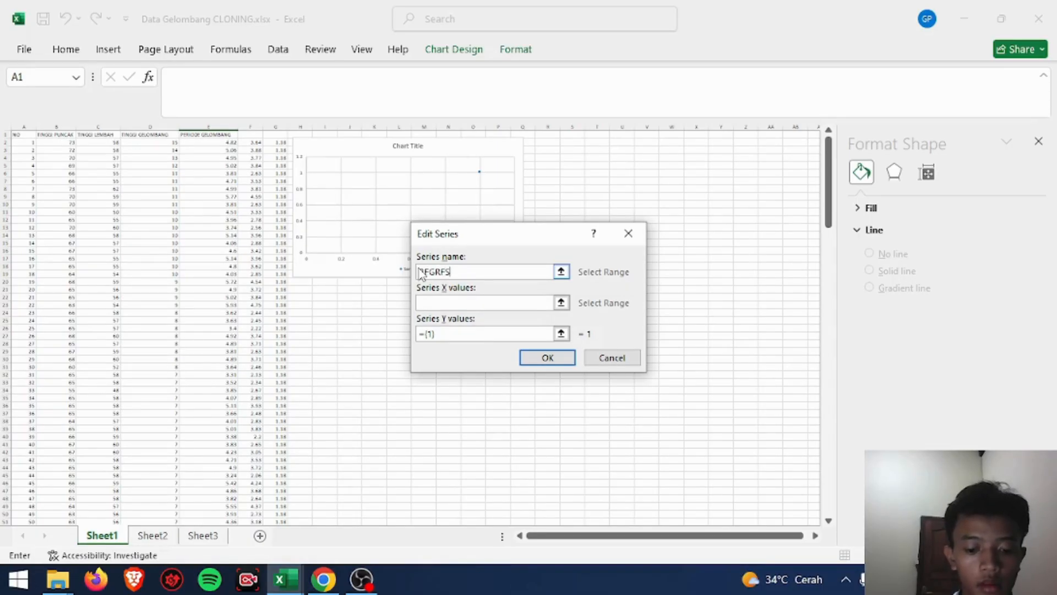
key(Left)
key(Left)
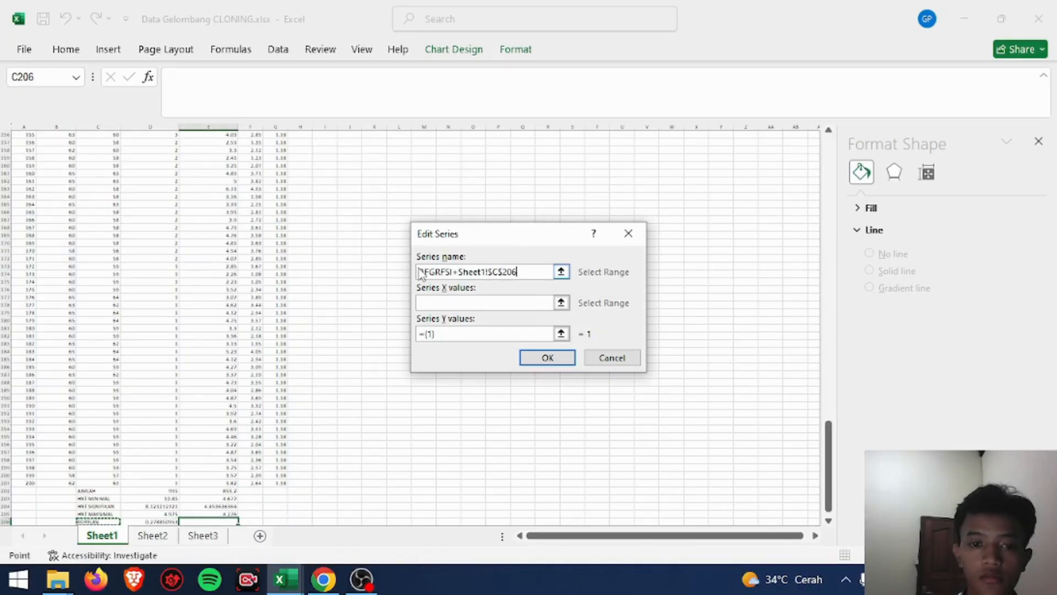
key(ctrl+z)
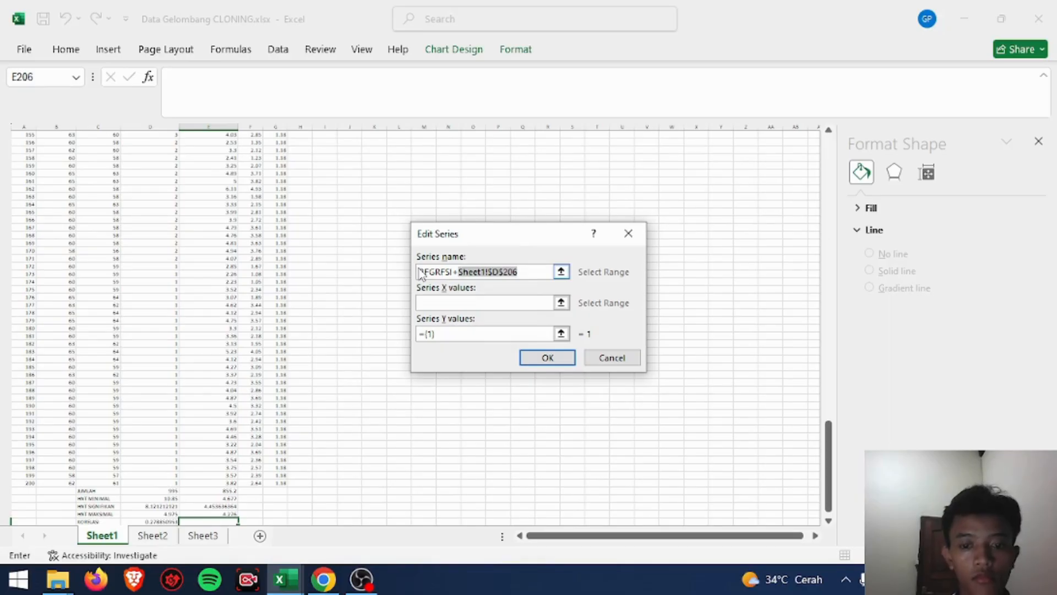
key(BackSpace)
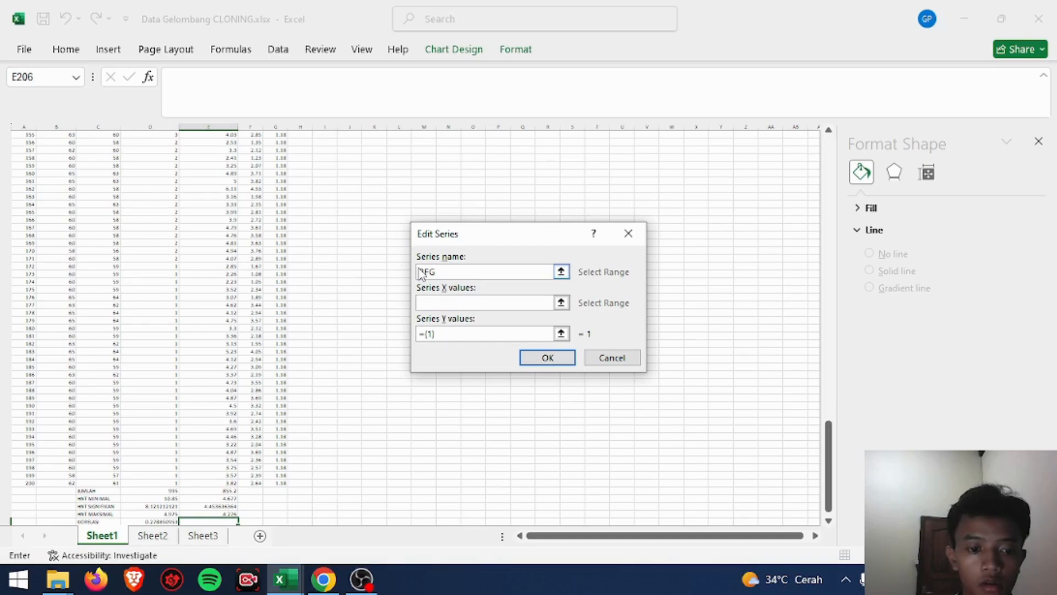
scroll(421, 274, down, 2)
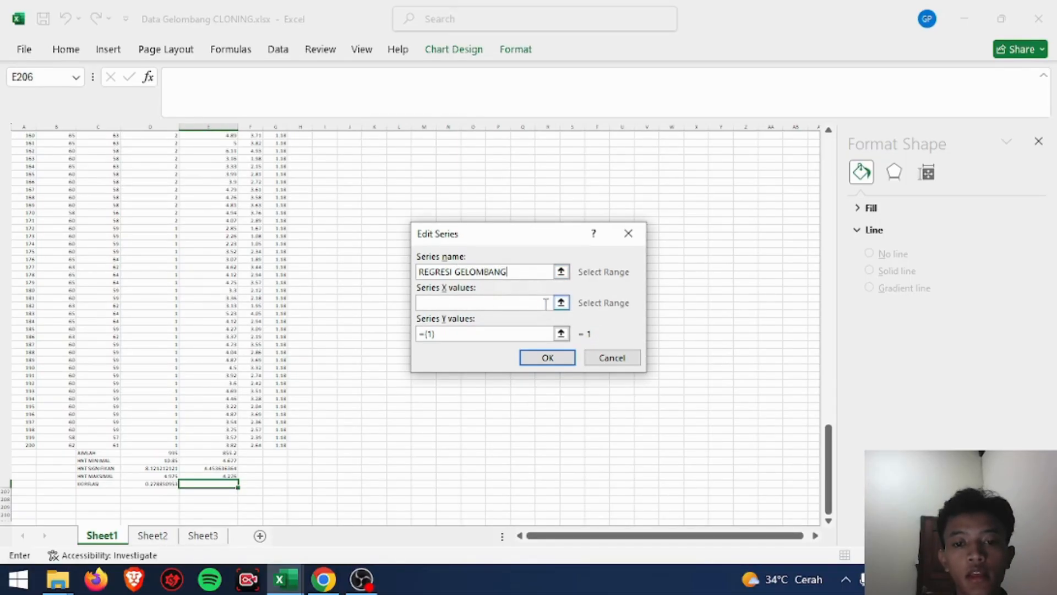
Set the new series' X values to the wave periods in Sheet1 cells E2:E201
click(566, 306)
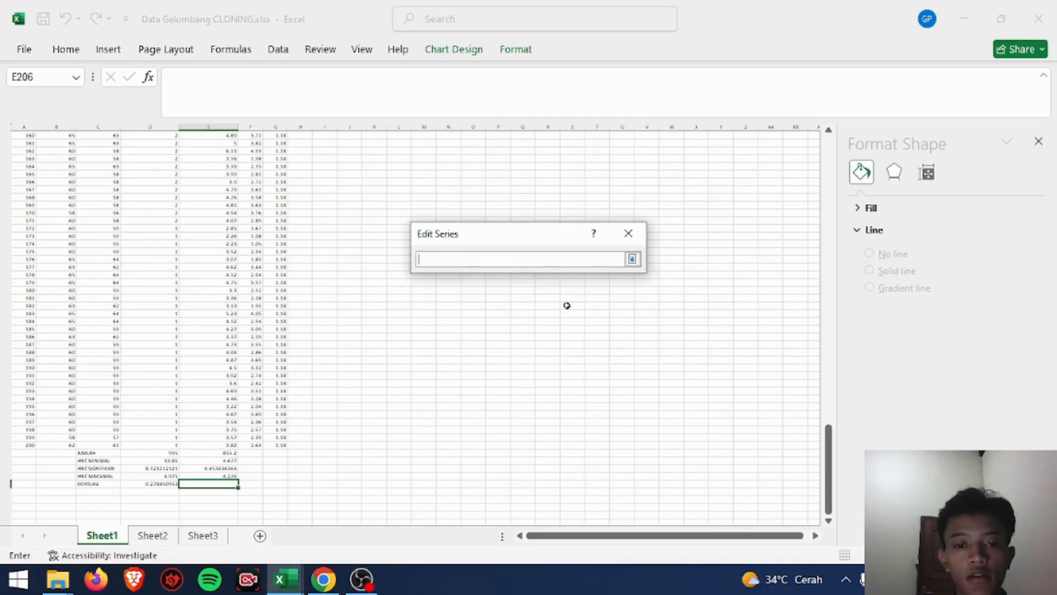
scroll(389, 267, up, 20)
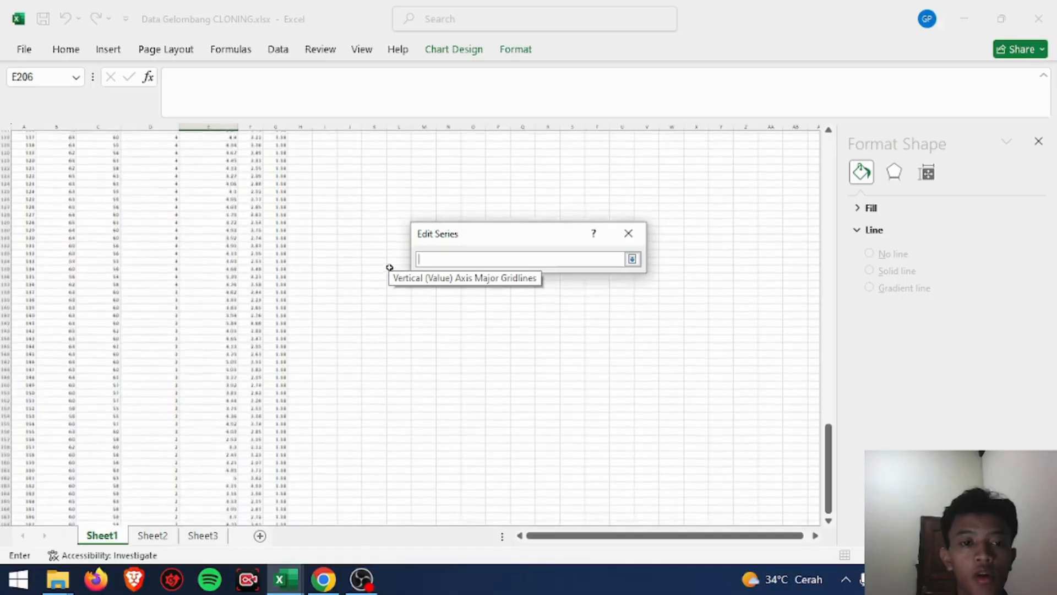
scroll(390, 267, up, 17)
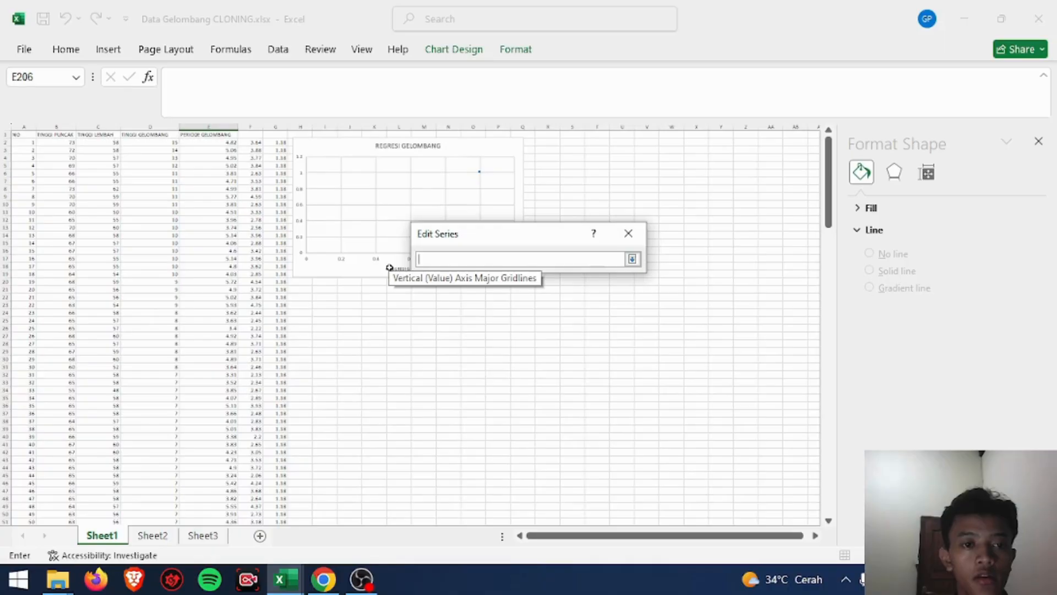
click(222, 142)
drag(222, 142, 221, 475)
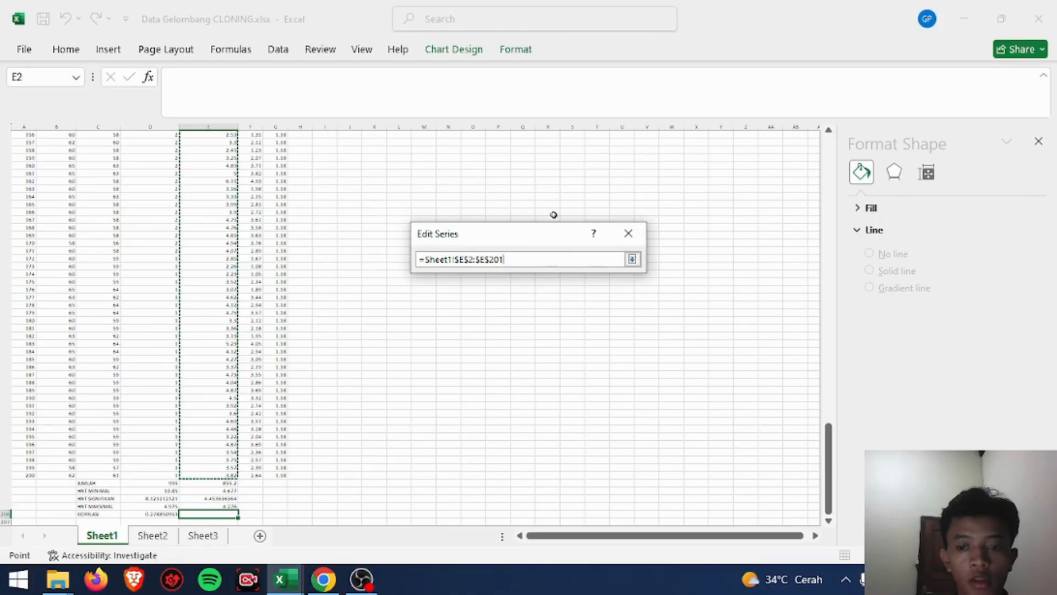
key(Return)
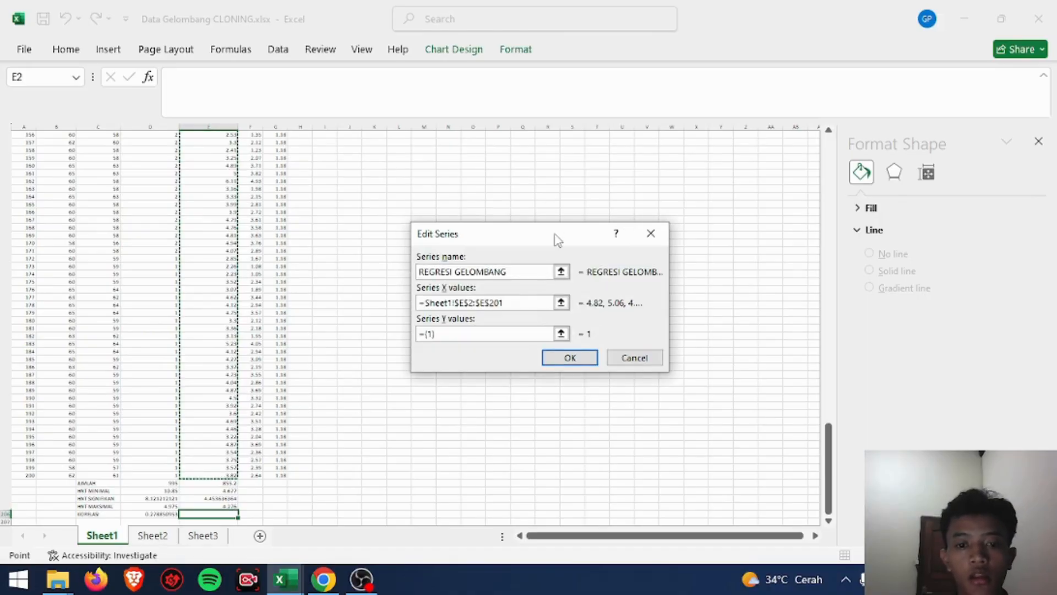
Set the series' Y values to the wave heights in Sheet1 cells D2:D201 and apply the chart's data source
click(561, 334)
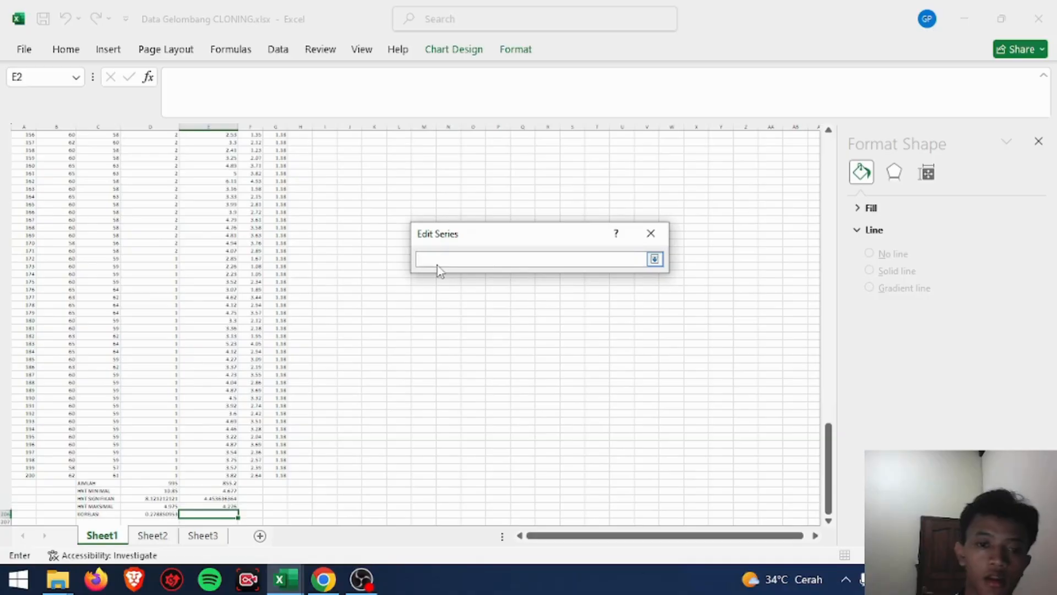
scroll(437, 265, up, 20)
scroll(438, 265, up, 20)
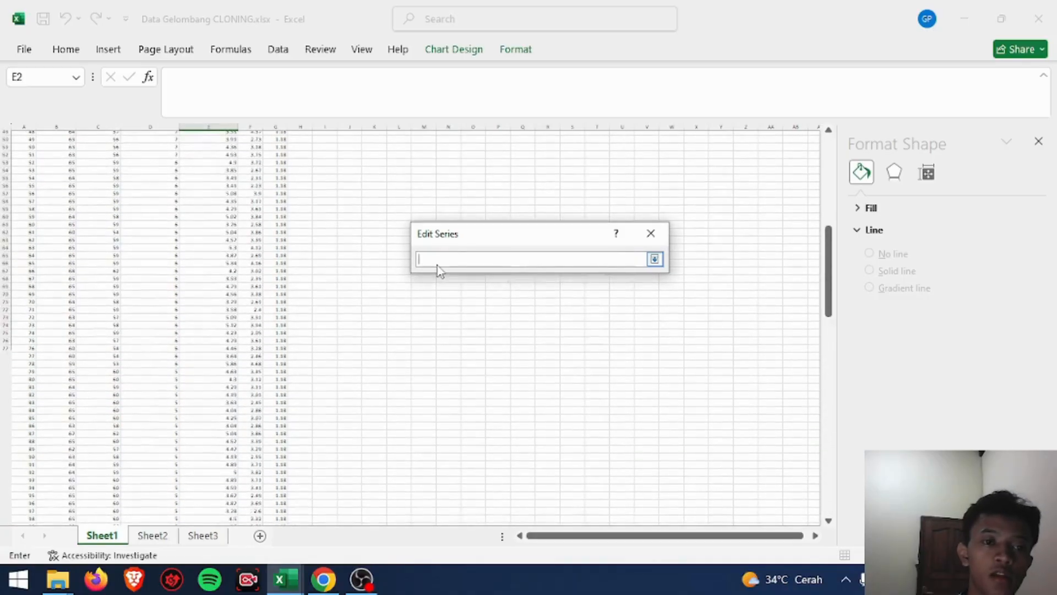
scroll(437, 265, up, 2)
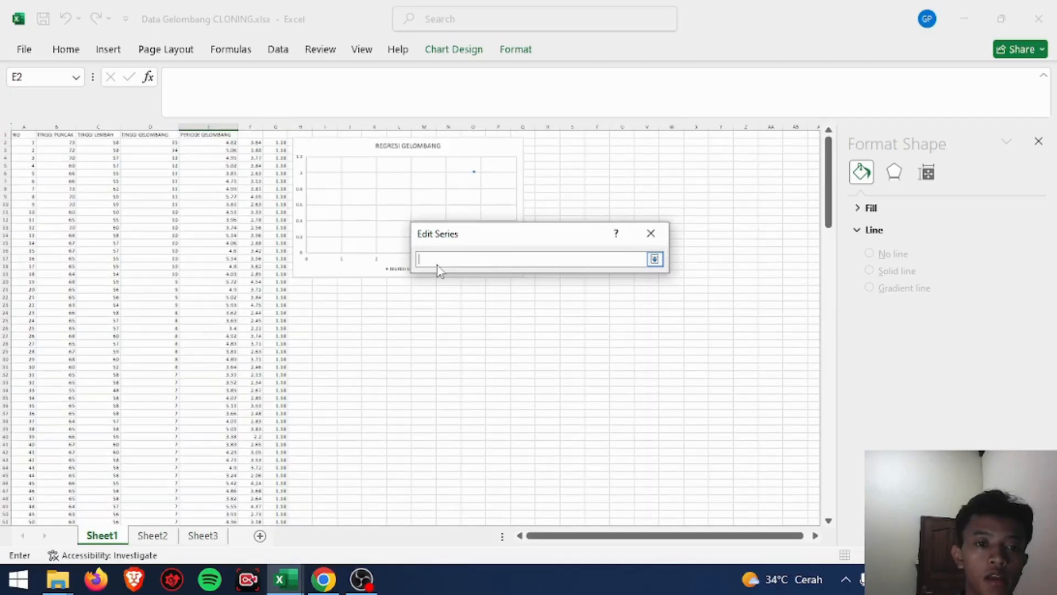
click(160, 147)
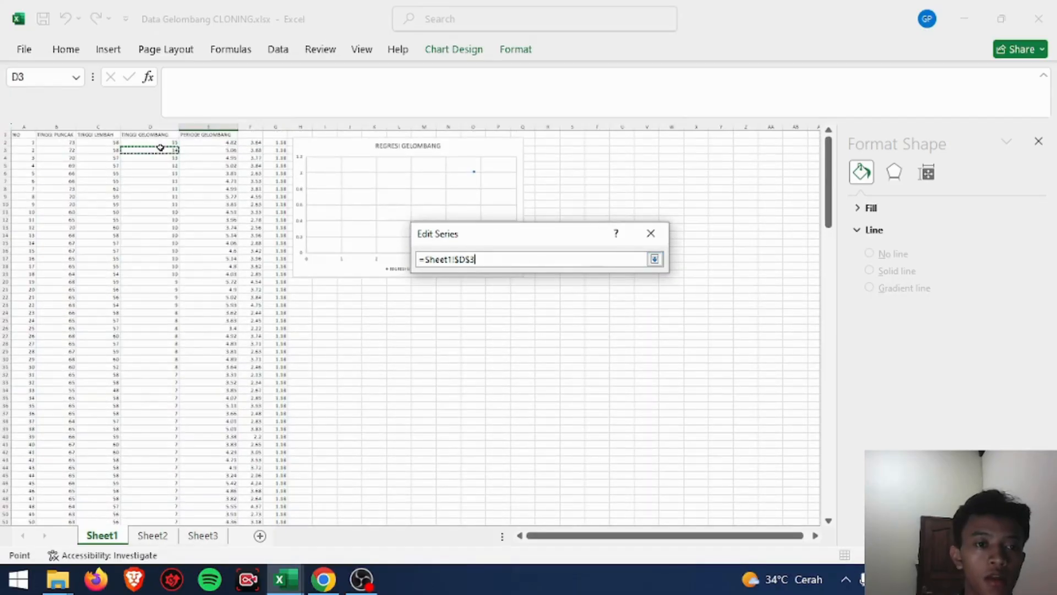
click(158, 141)
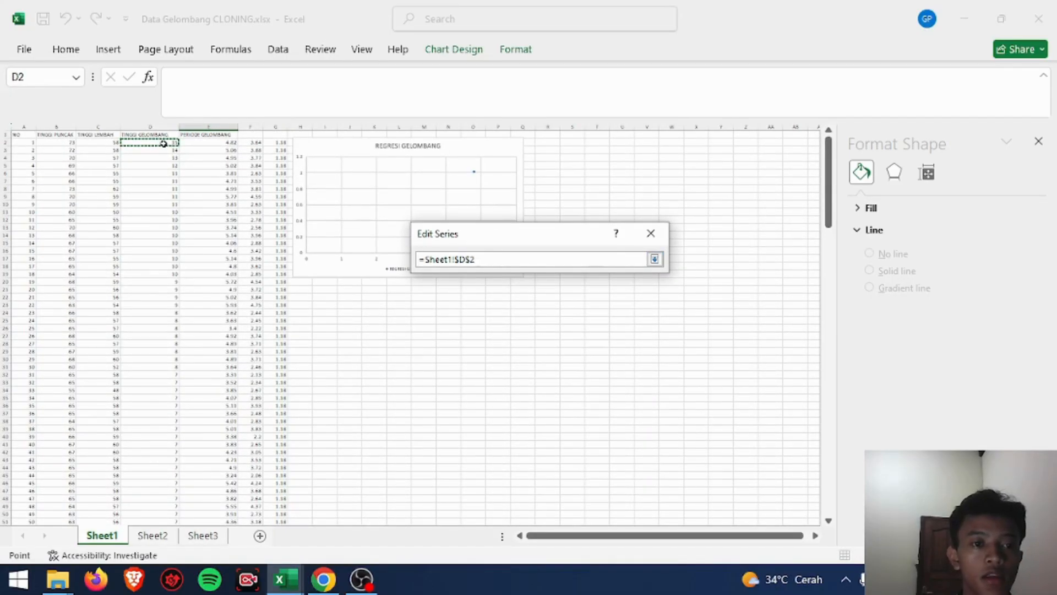
drag(160, 155, 166, 486)
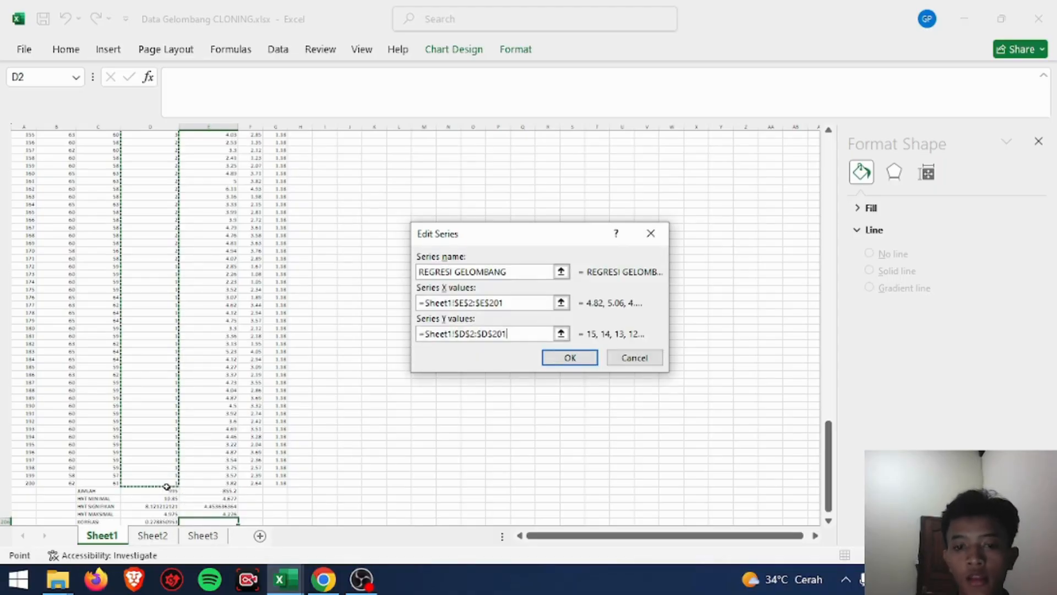
key(Return)
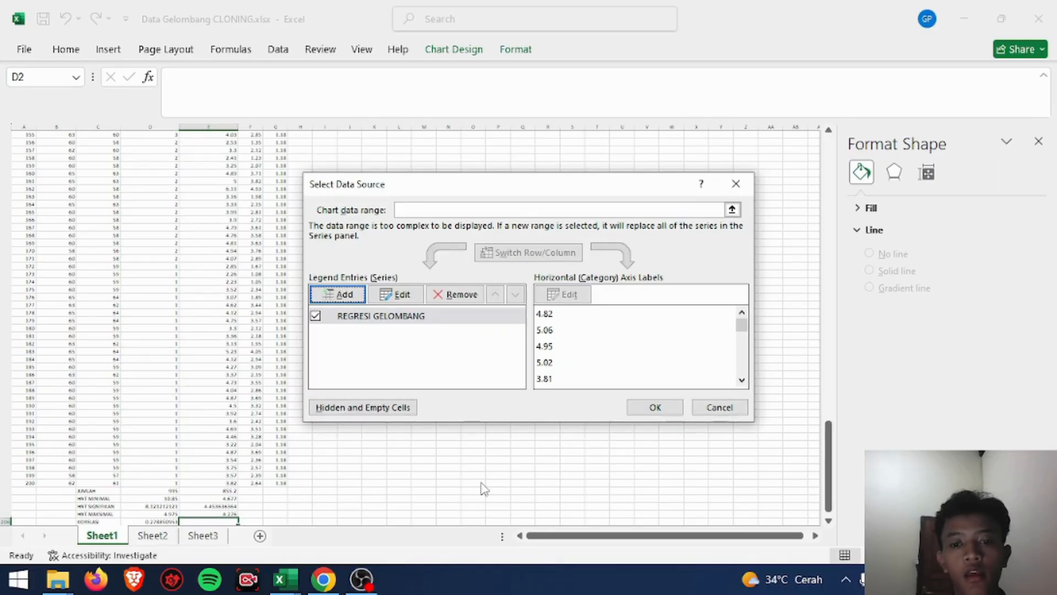
click(666, 407)
scroll(520, 284, up, 10)
scroll(520, 285, up, 20)
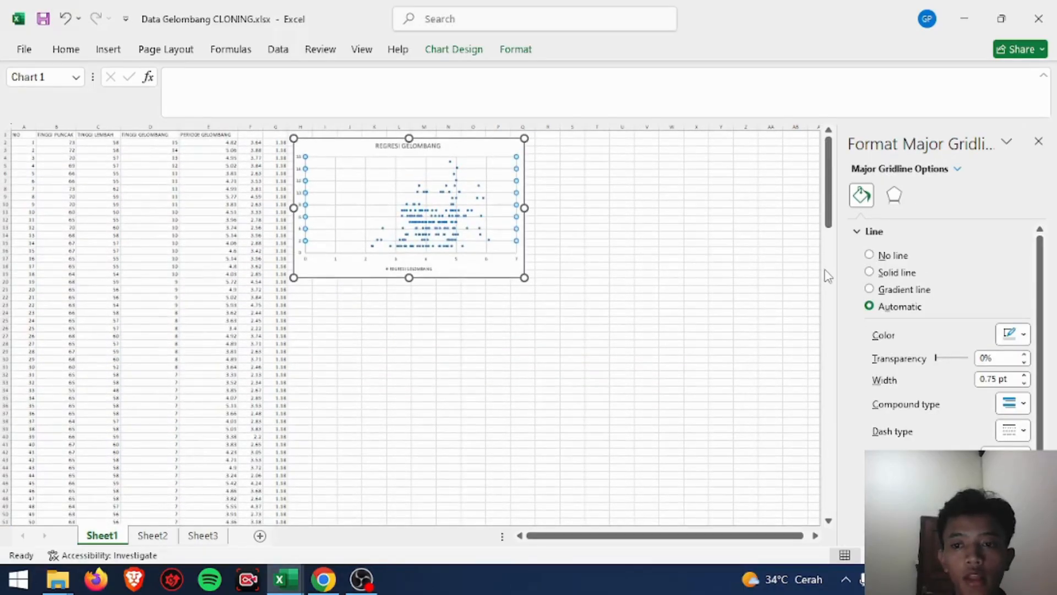
Close the gridline formatting options and add axis titles and a linear trendline to the scatter chart
click(1038, 139)
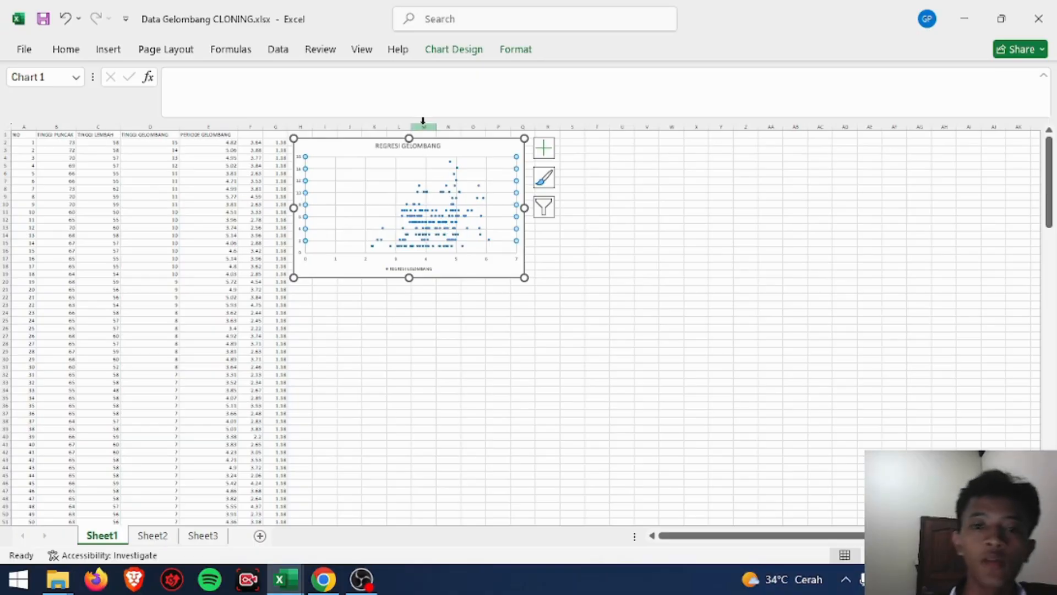
click(547, 146)
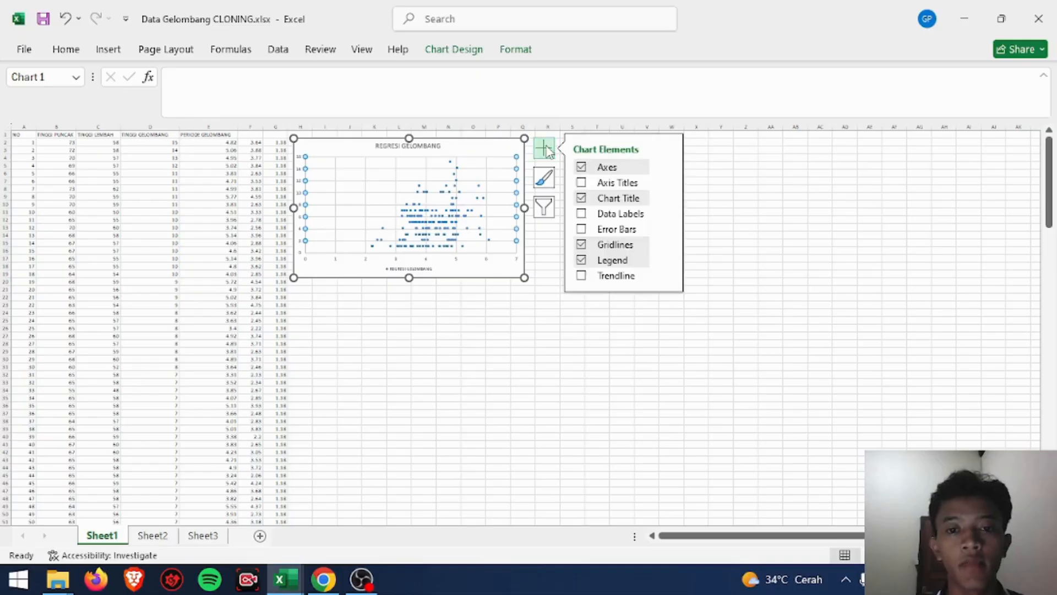
click(589, 182)
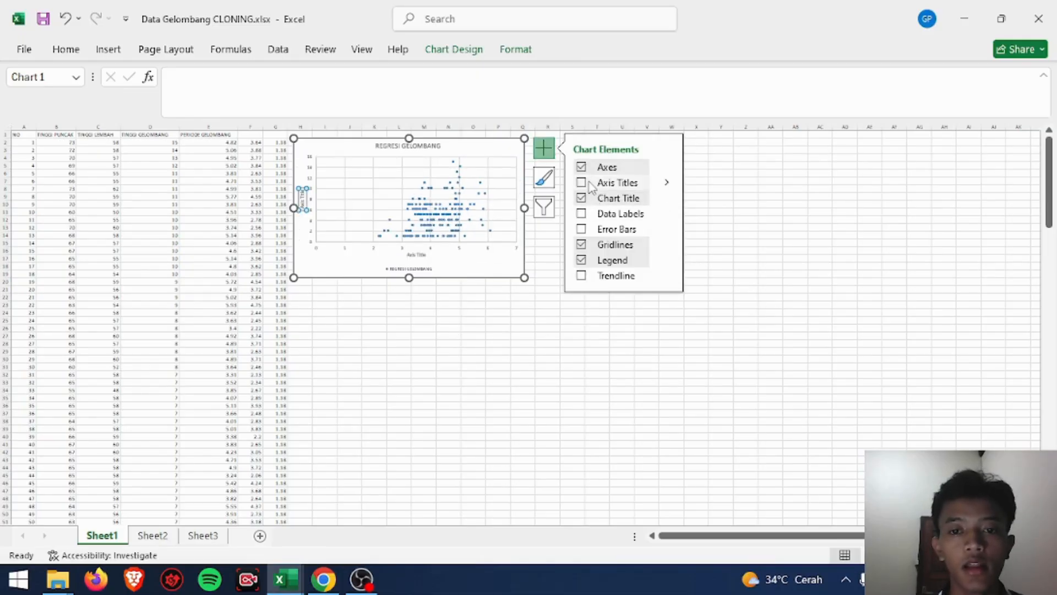
click(589, 183)
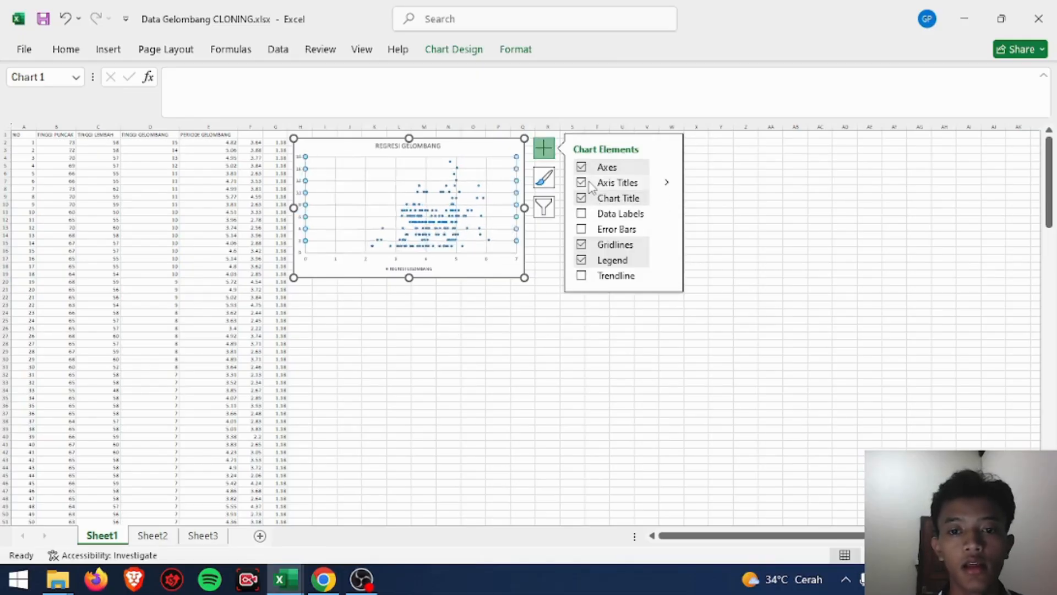
click(582, 276)
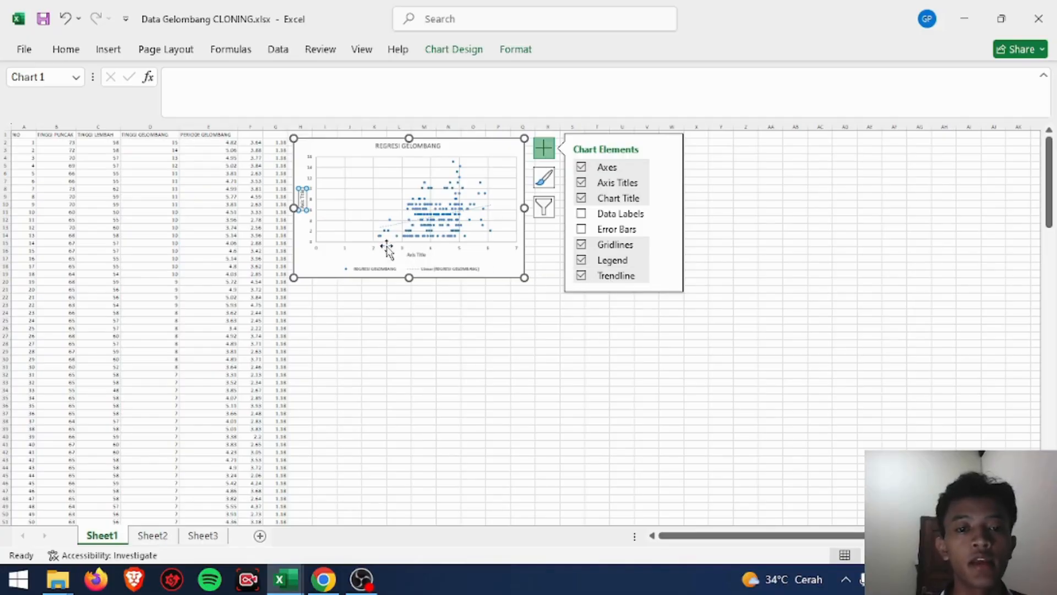
Set the scatter chart's horizontal axis title to PERIODE GELOMBANG
click(419, 254)
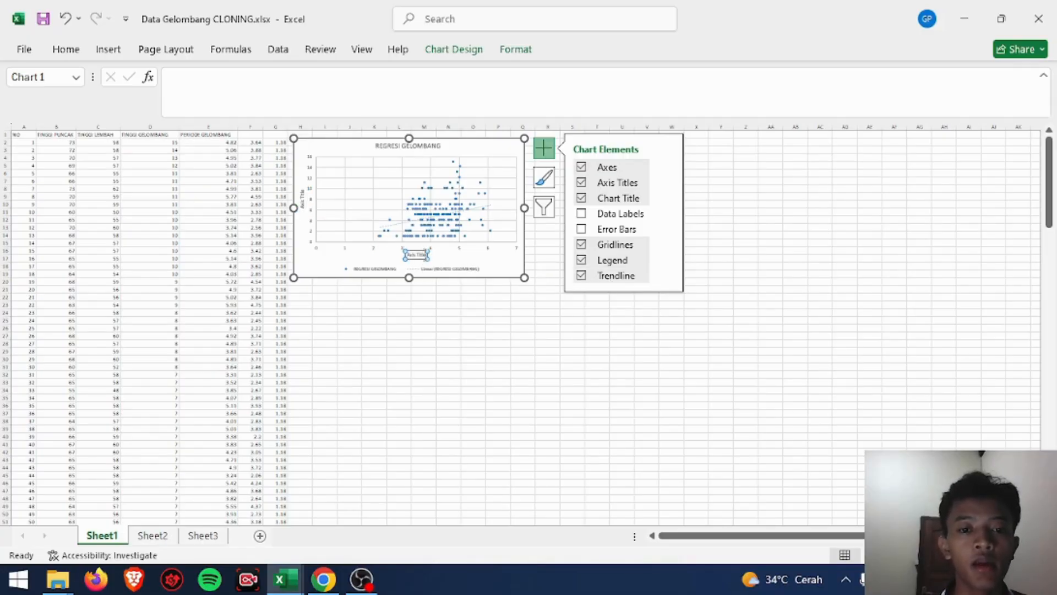
scroll(421, 256, up, 6)
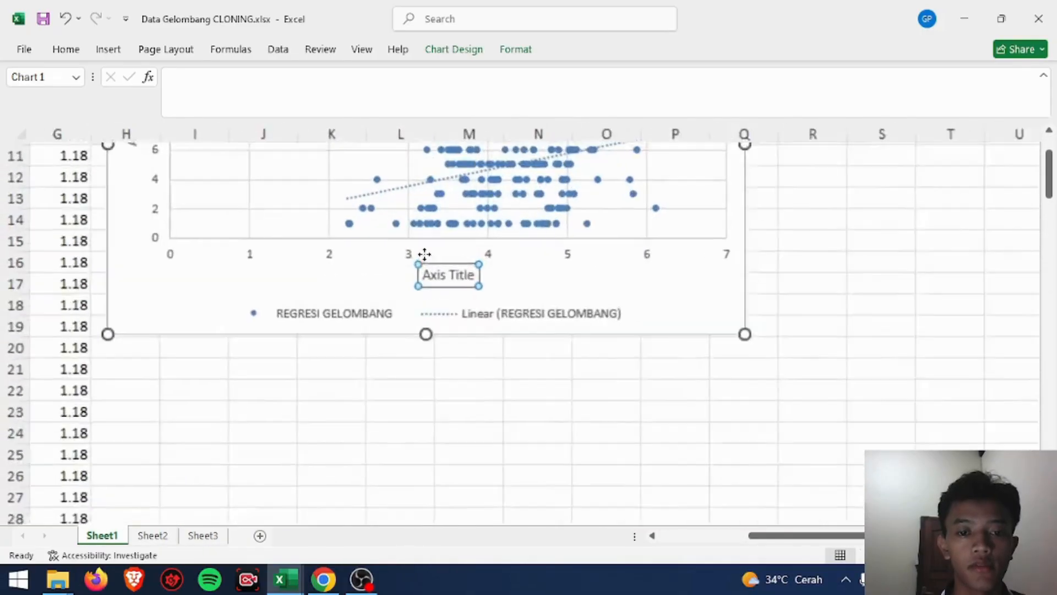
scroll(425, 258, up, 2)
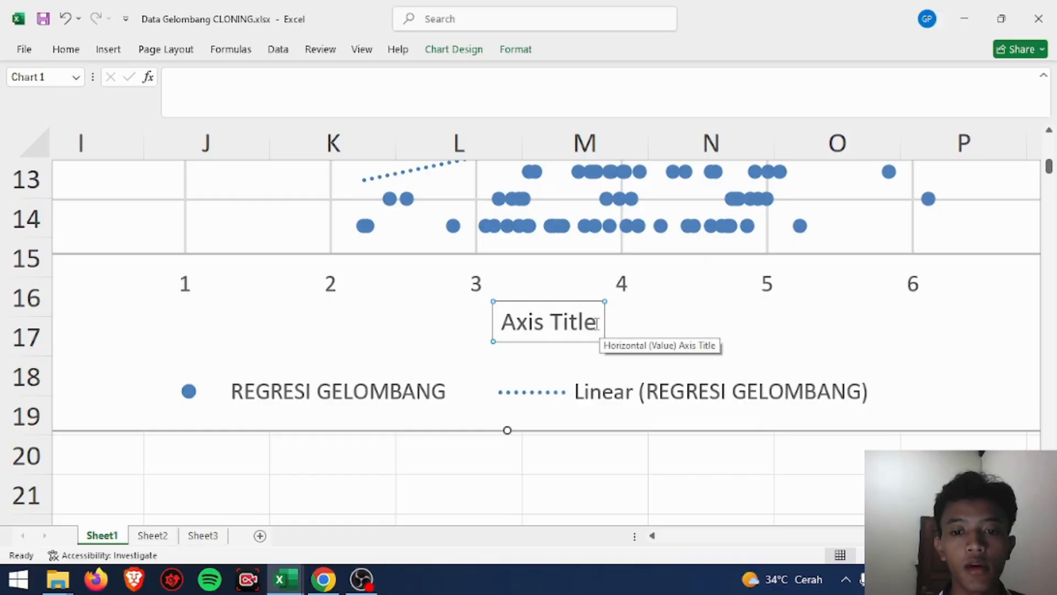
drag(596, 325, 501, 333)
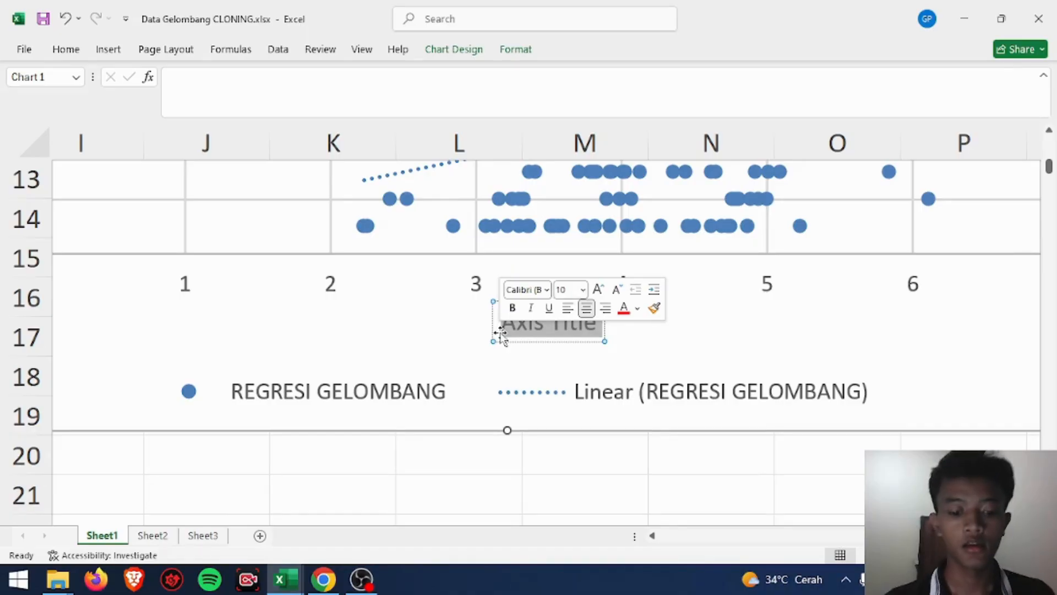
text(PER)
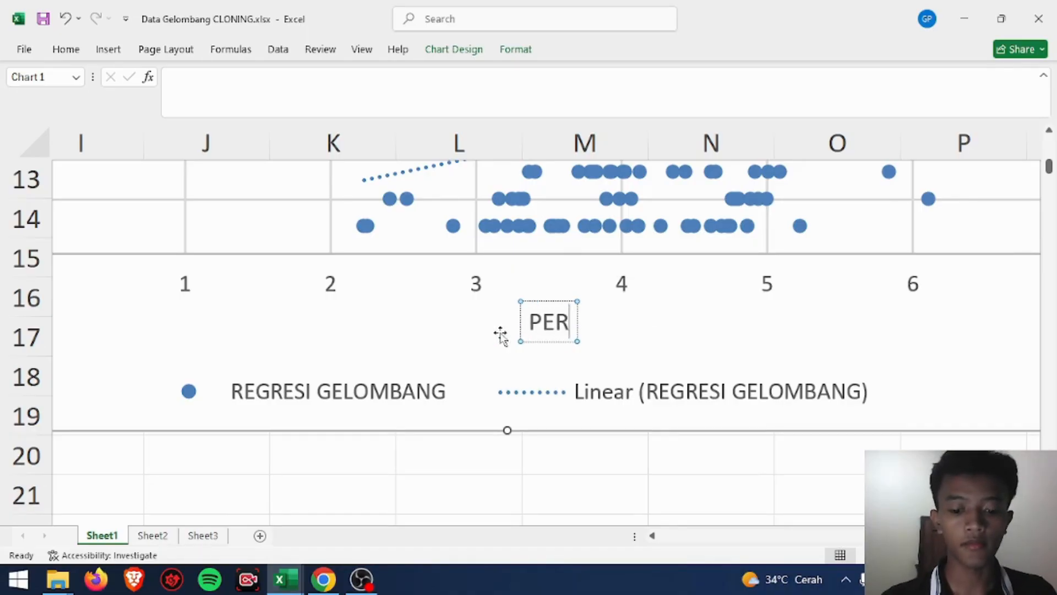
text(IODE)
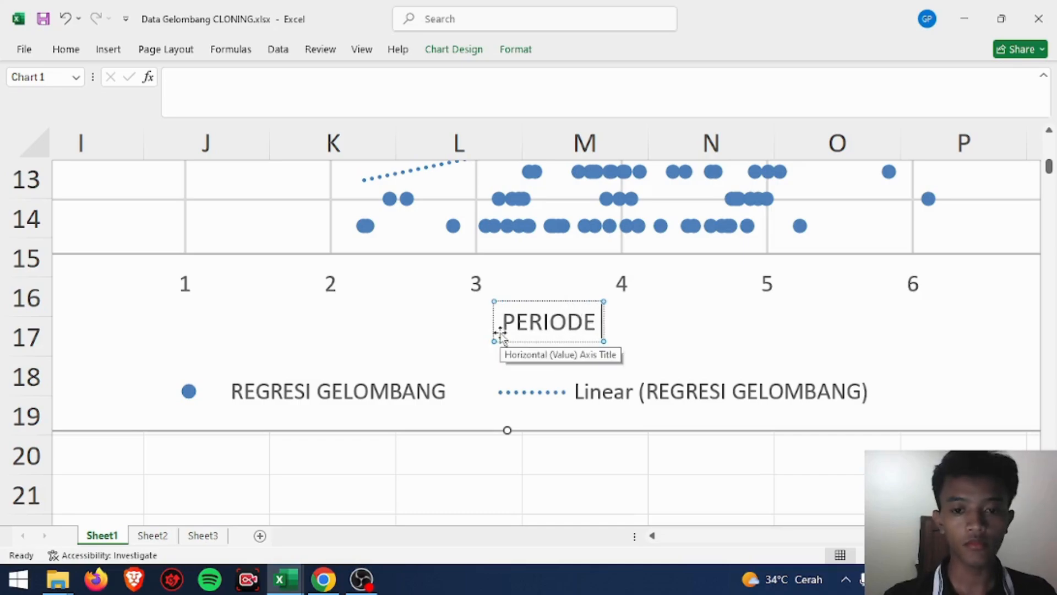
text( GO;)
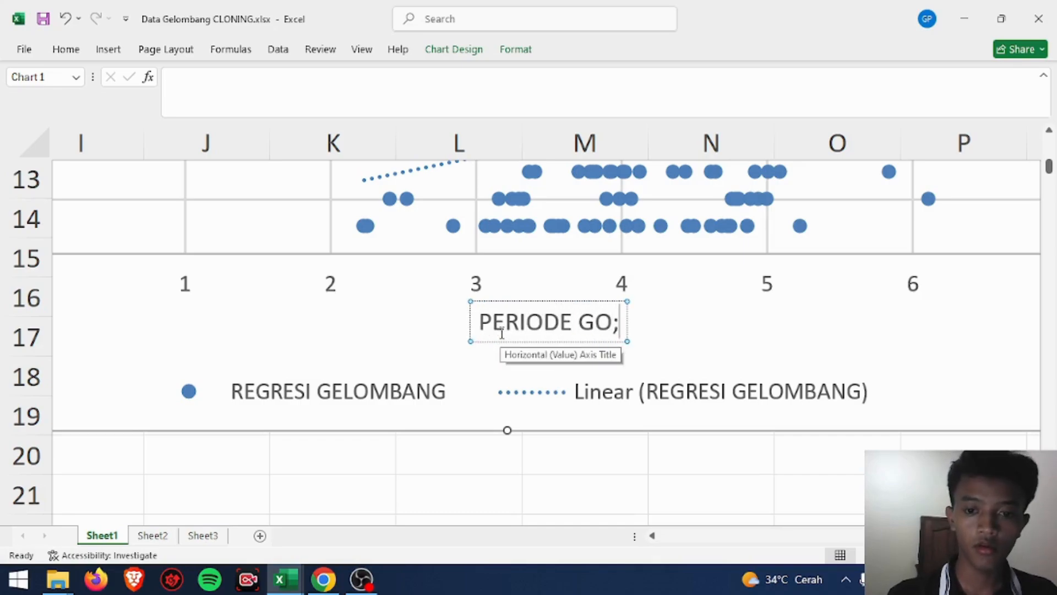
key(BackSpace)
key(BackSpace)
text(EK)
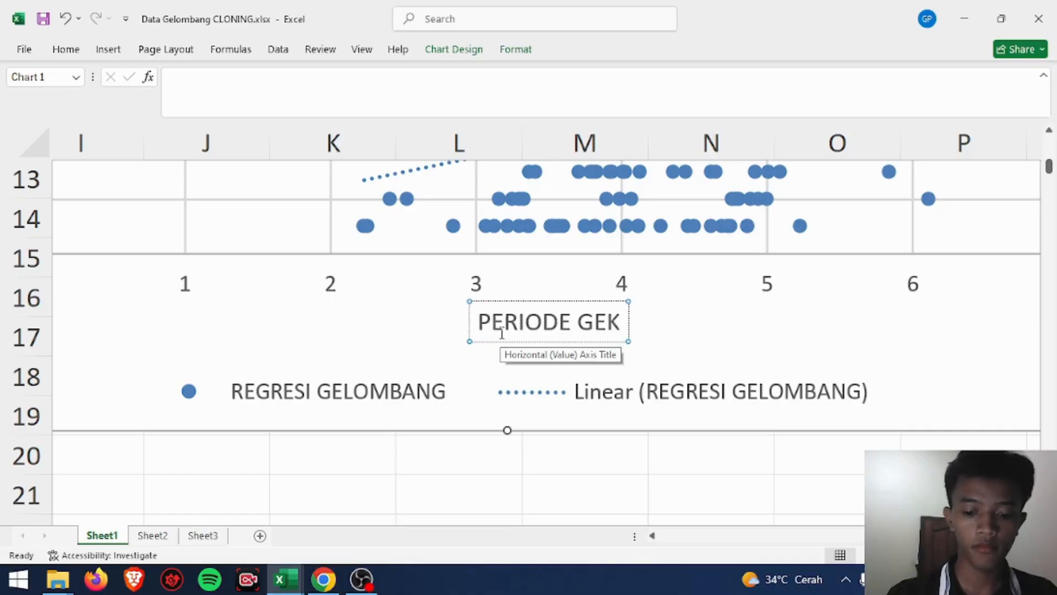
key(BackSpace)
text(LOMBANG)
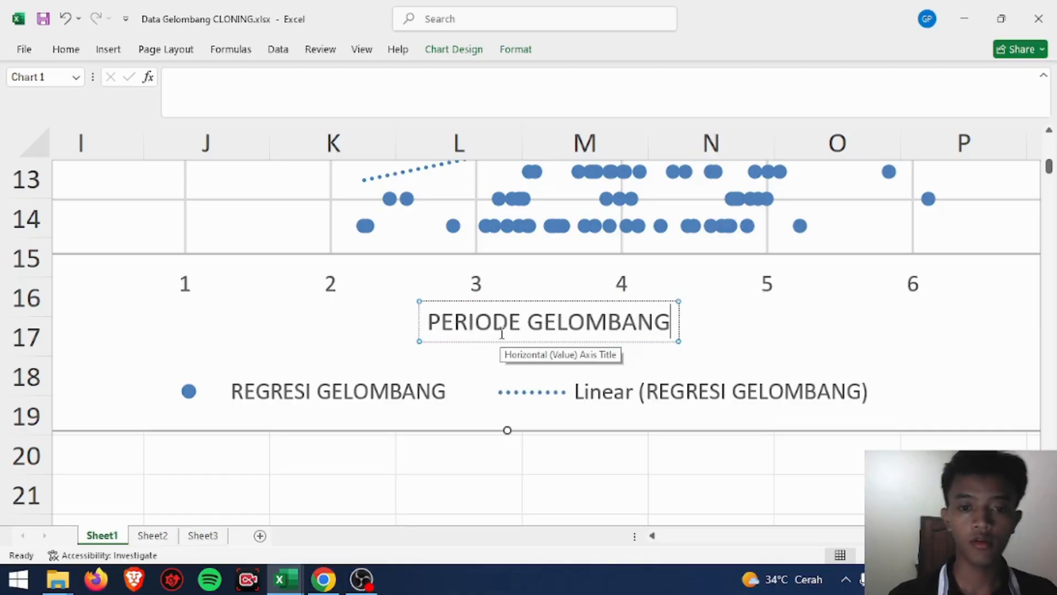
Set the scatter chart's vertical axis title to TINGGI GELOMBANG
ctrl+scroll(501, 333, down, 5)
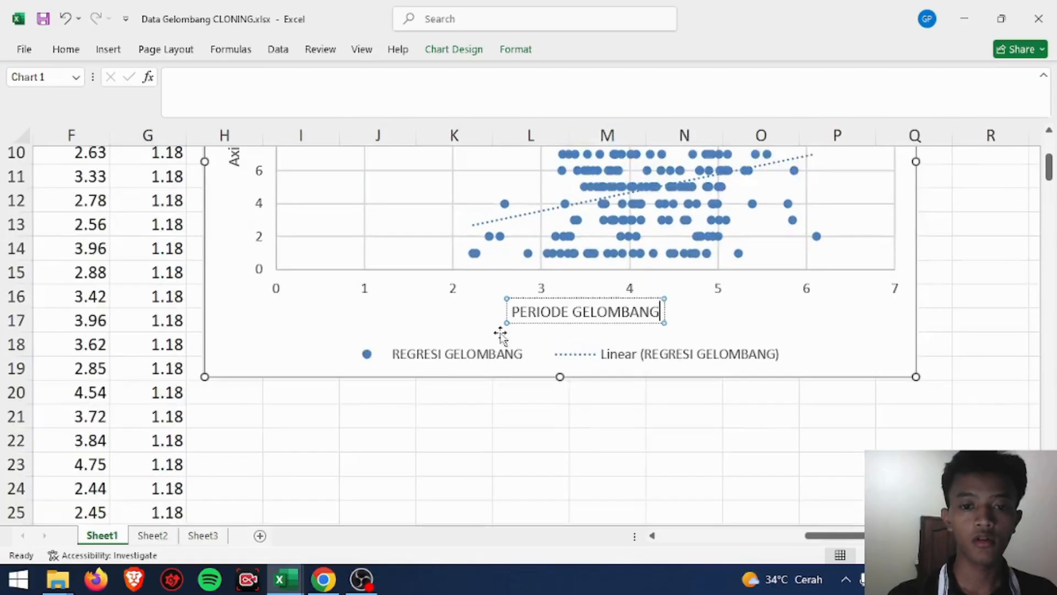
scroll(501, 333, up, 3)
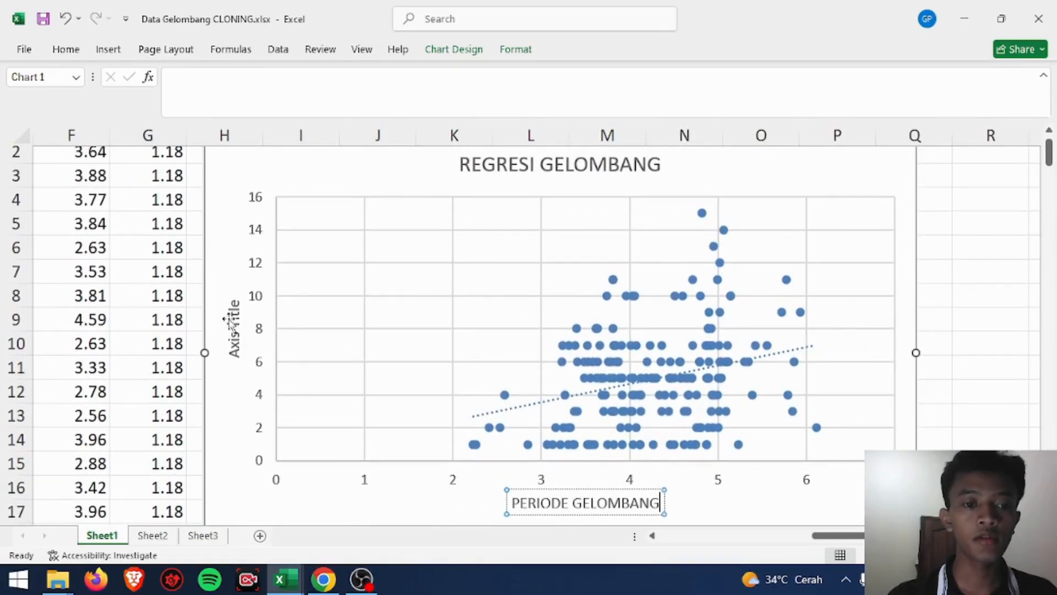
click(234, 315)
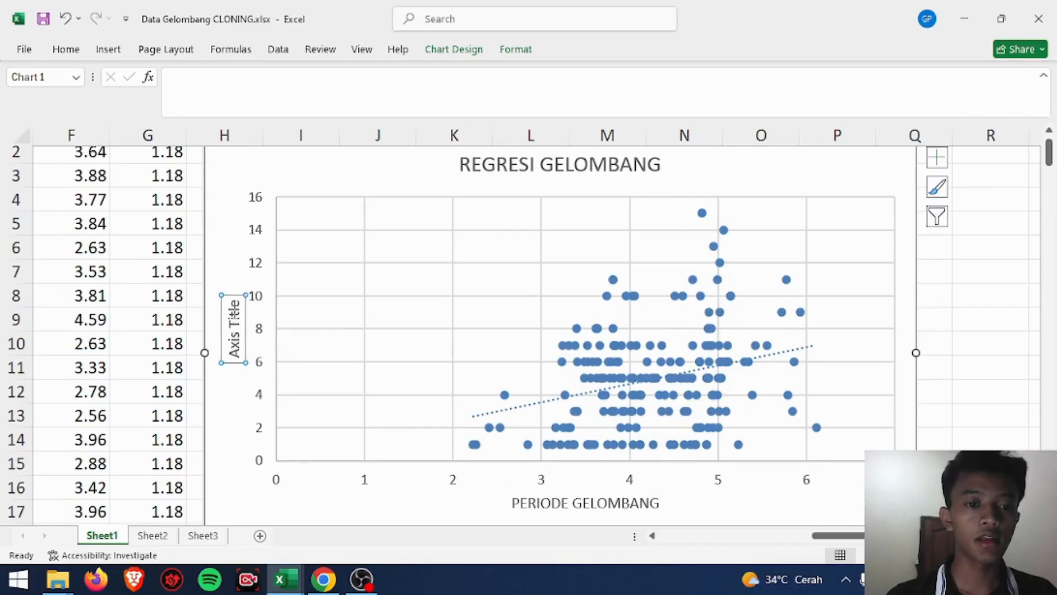
drag(235, 302, 237, 353)
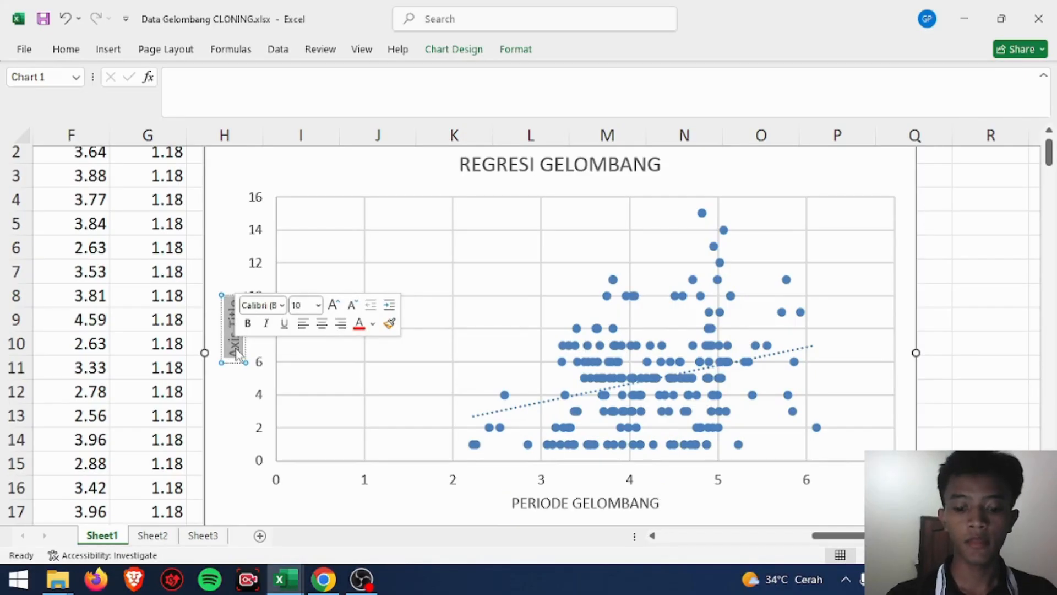
text(TINGGI)
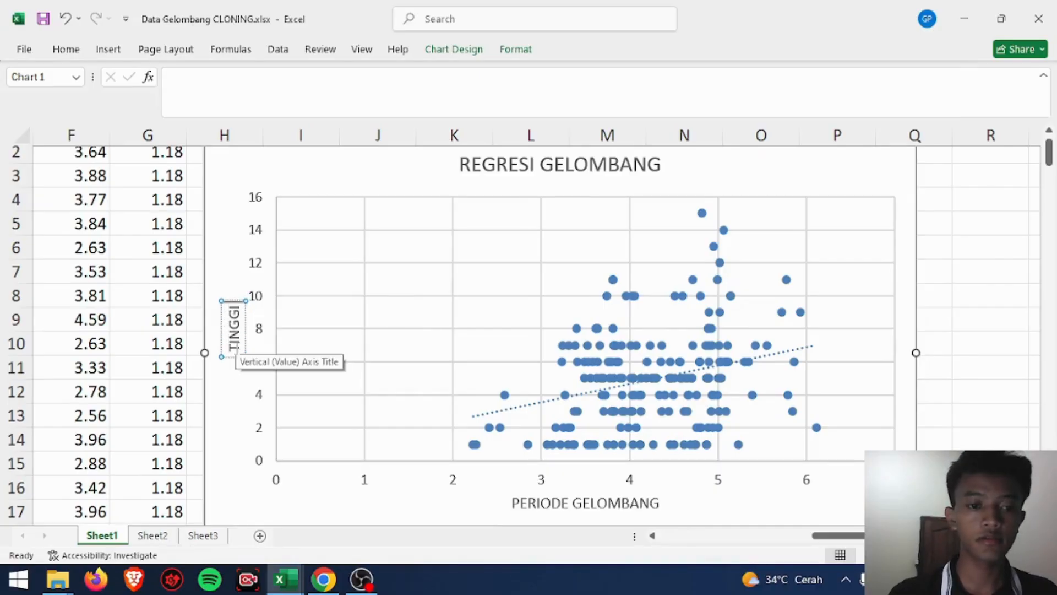
text( GELOM)
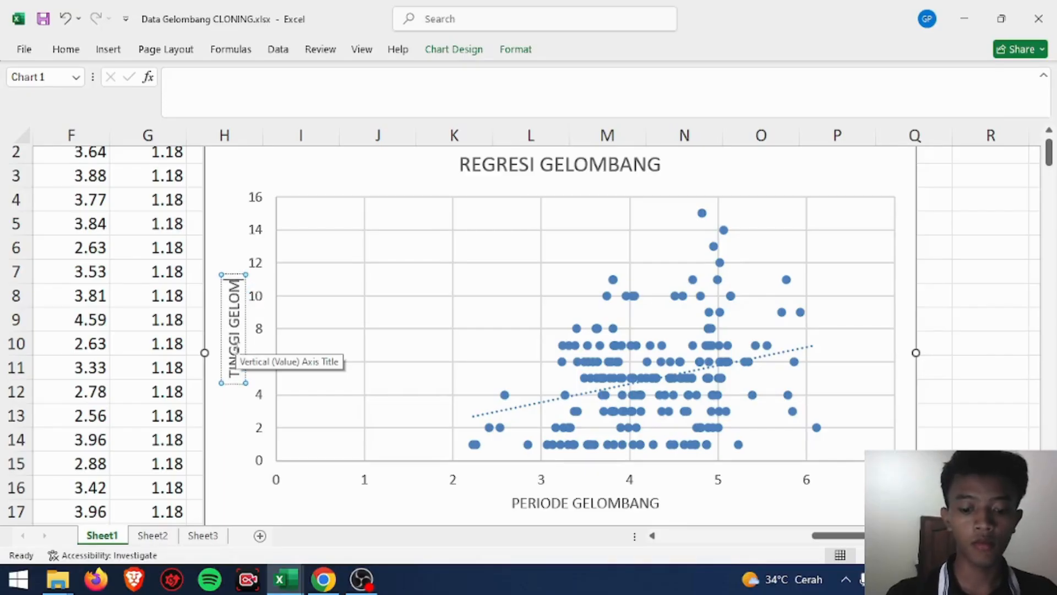
text(BANG)
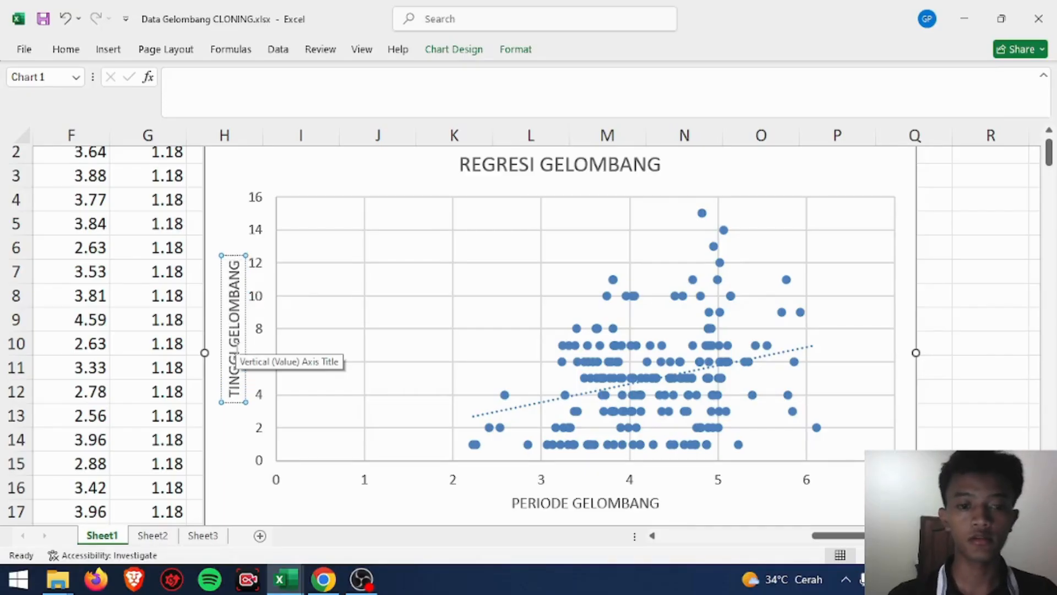
click(318, 297)
Place the scatter chart's legend on the right side of the plot
scroll(548, 273, down, 2)
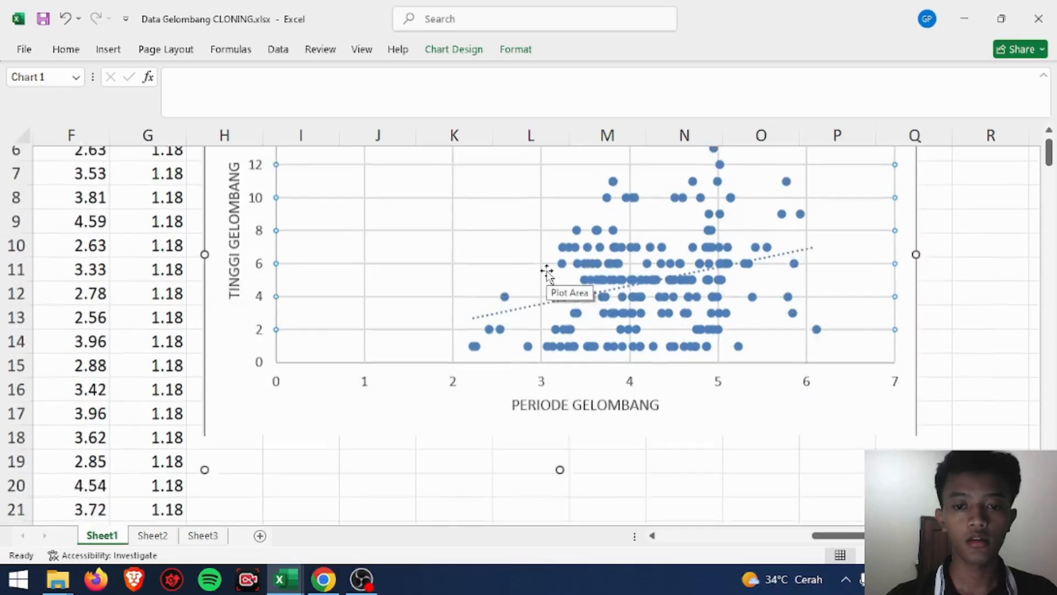
ctrl+scroll(548, 273, down, 3)
ctrl+scroll(548, 274, down, 2)
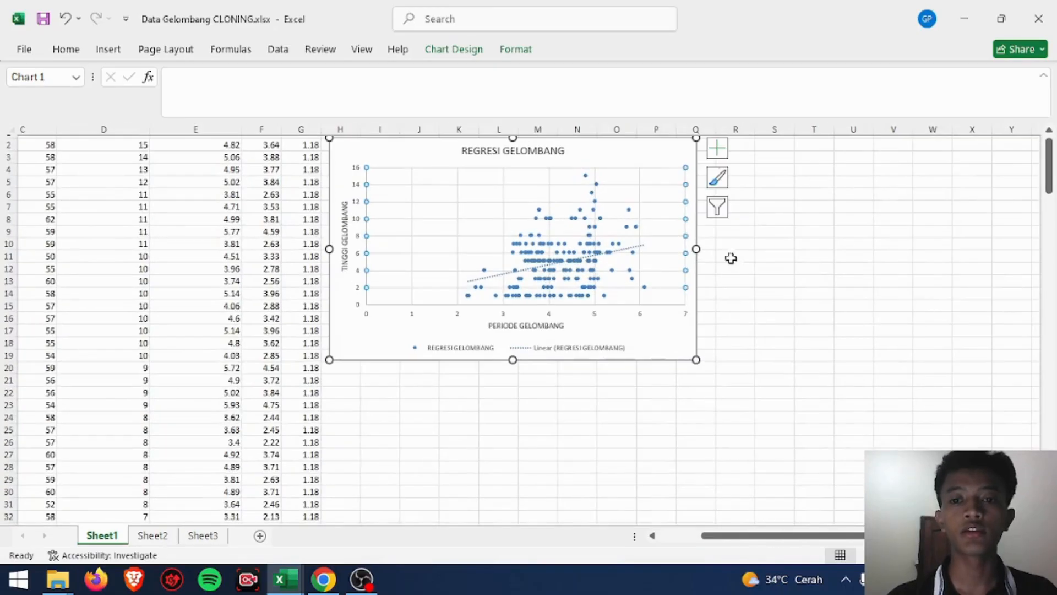
click(721, 150)
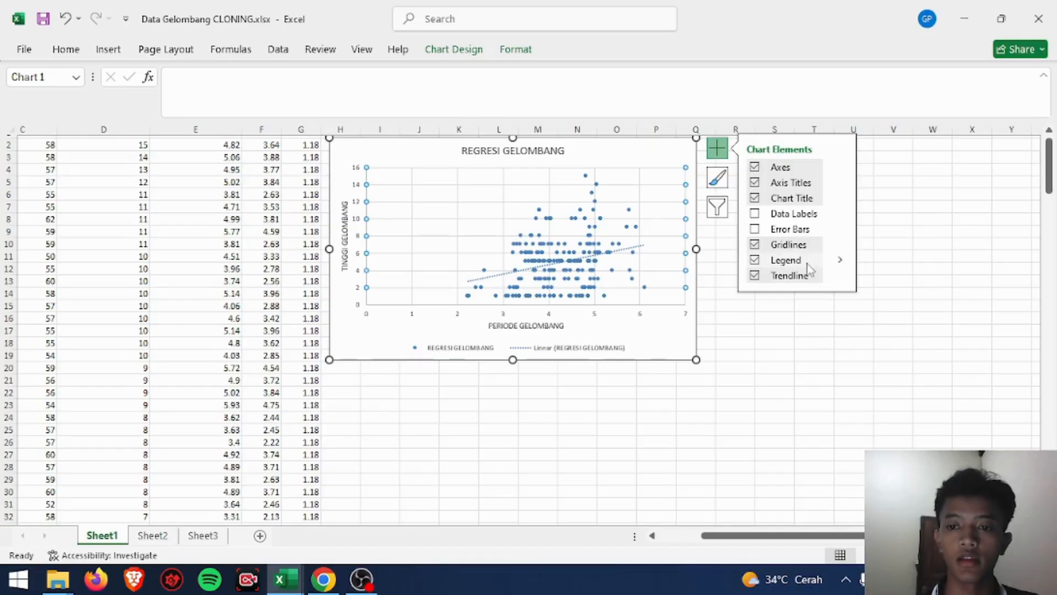
click(848, 269)
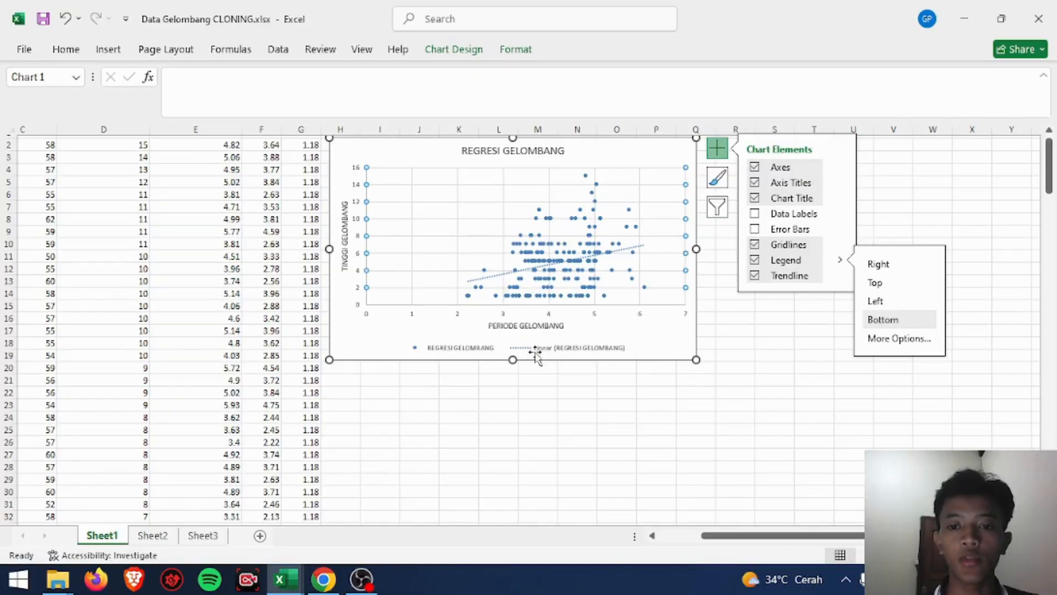
click(892, 264)
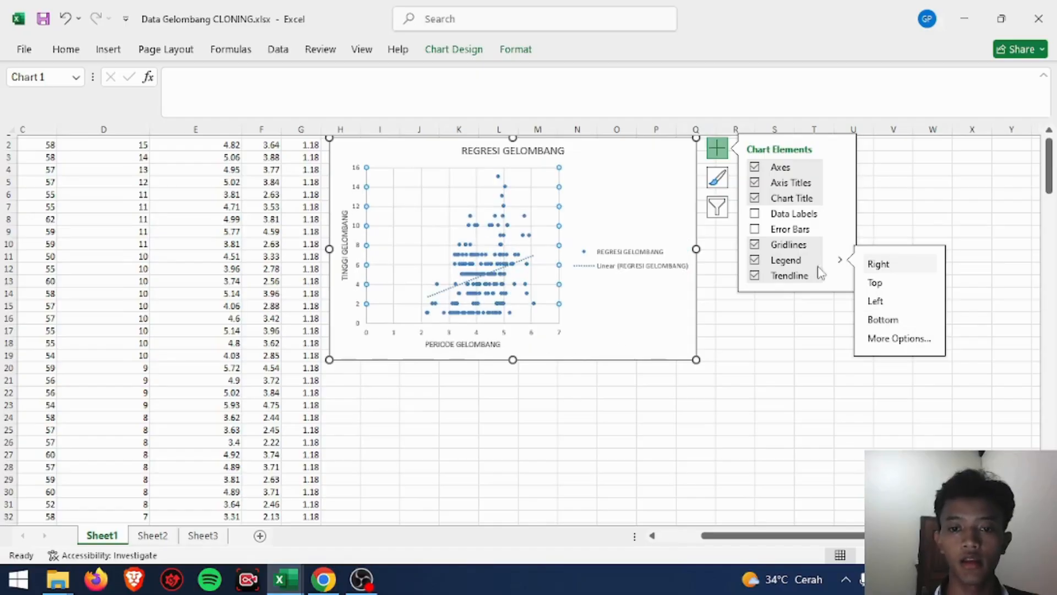
click(772, 342)
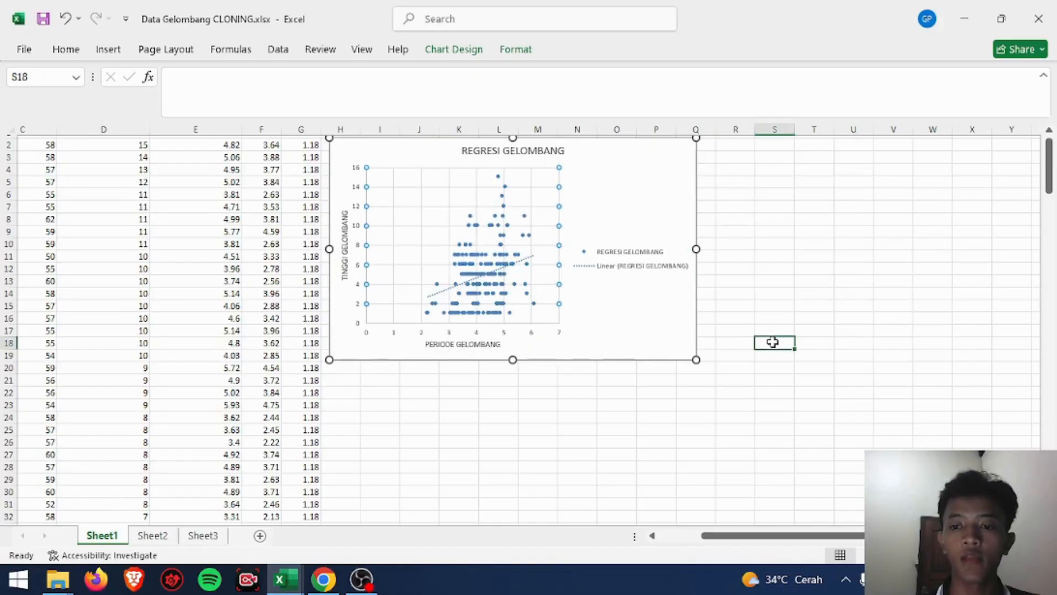
Add another linear trendline through the trendline options and display its equation and R-squared value on the chart
click(638, 187)
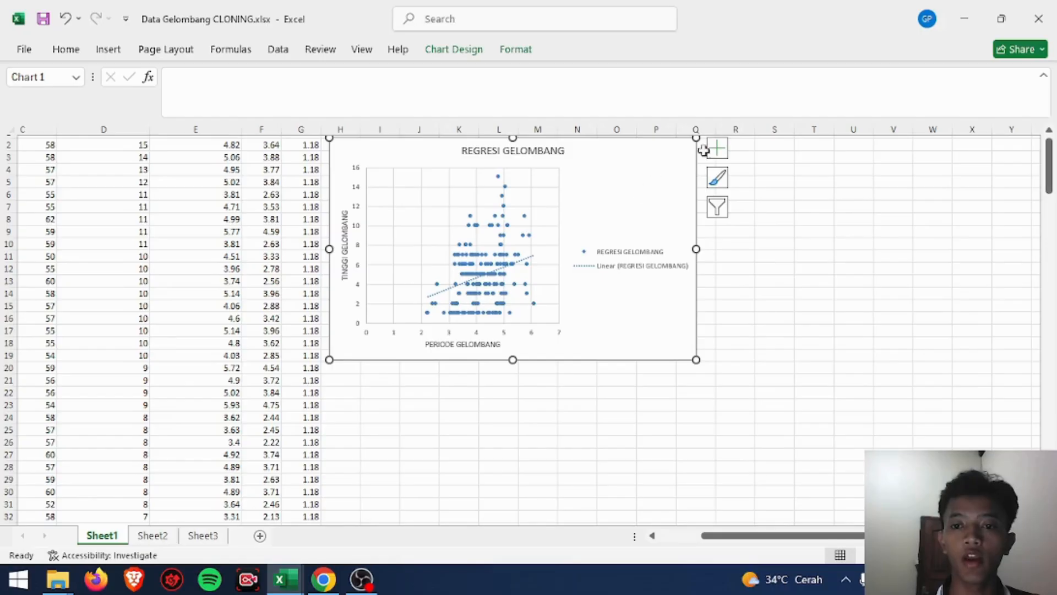
click(721, 153)
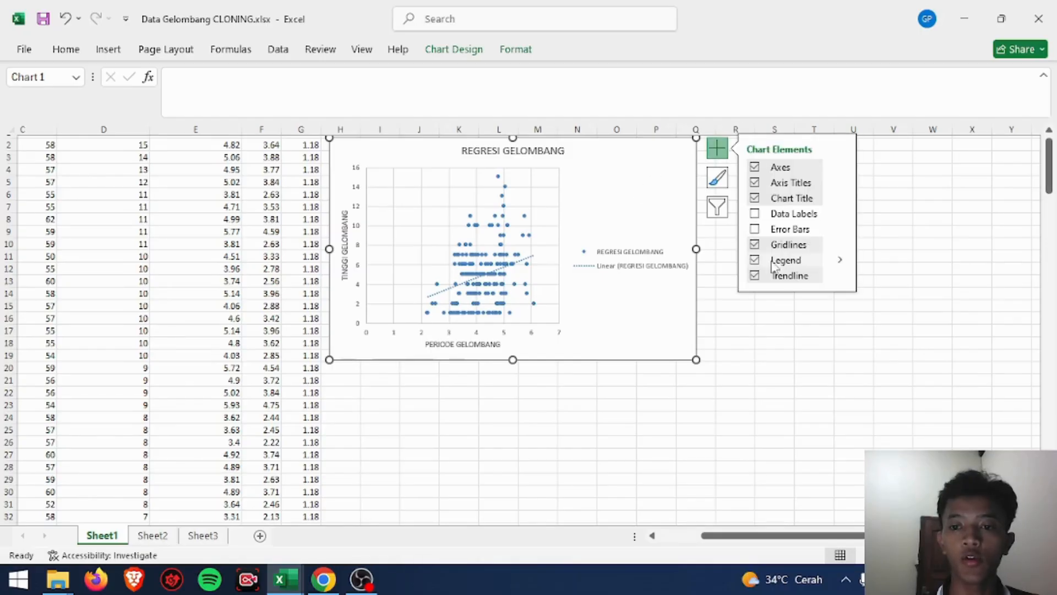
click(841, 276)
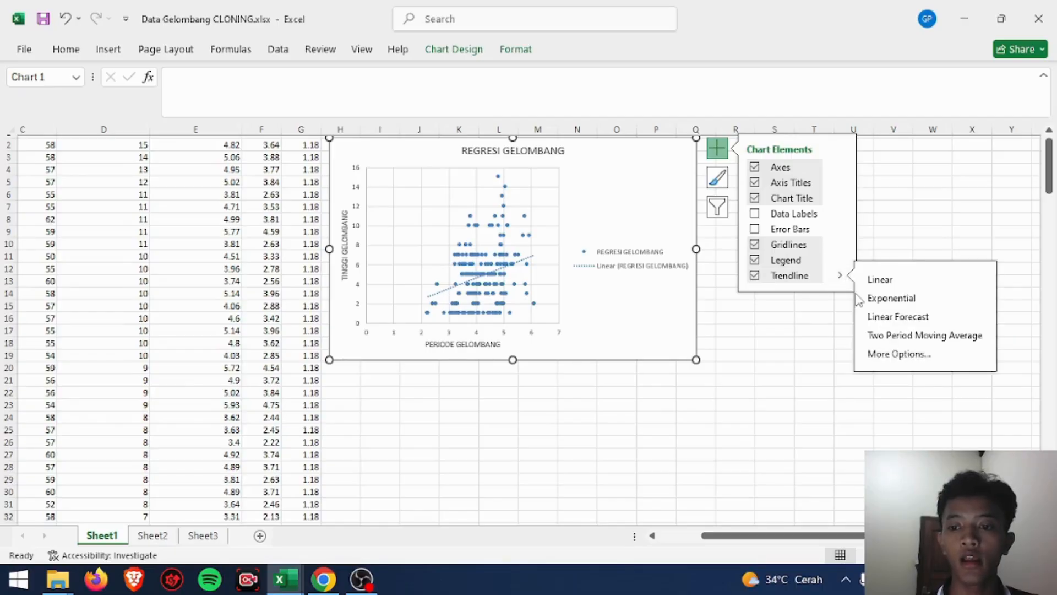
click(900, 354)
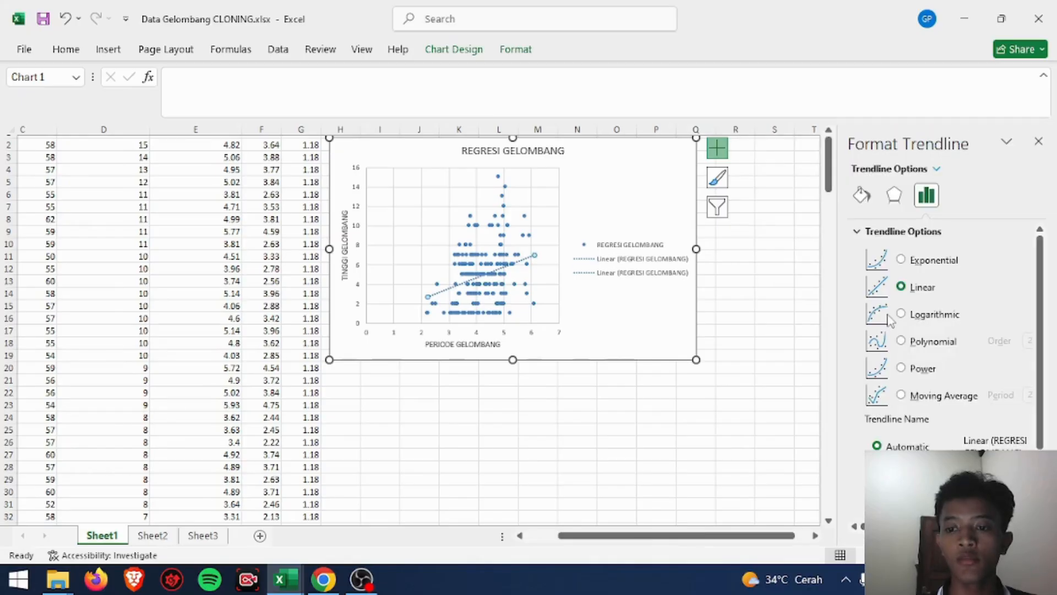
scroll(890, 322, down, 3)
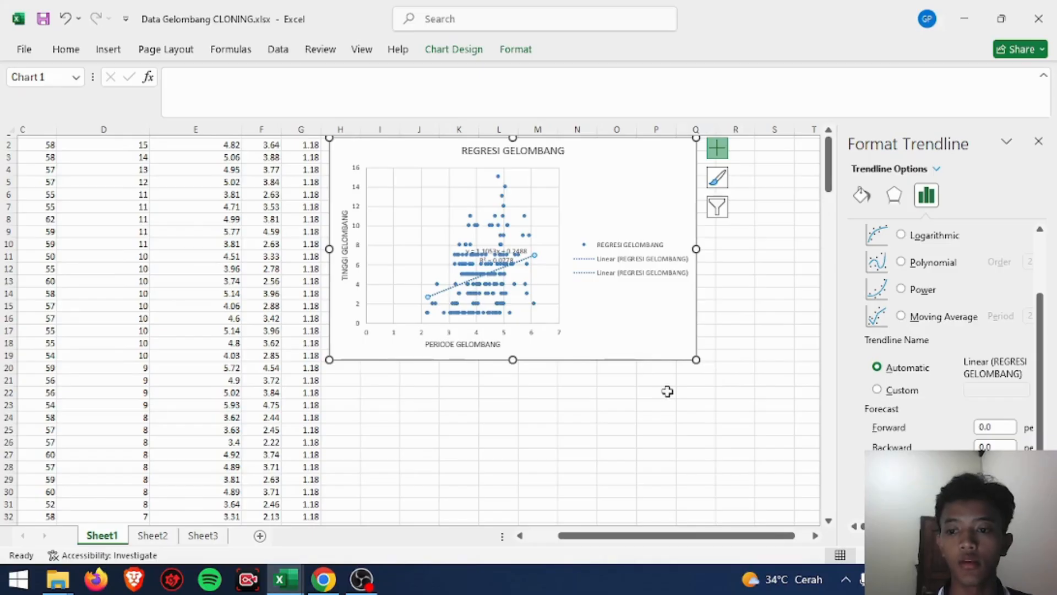
click(1035, 137)
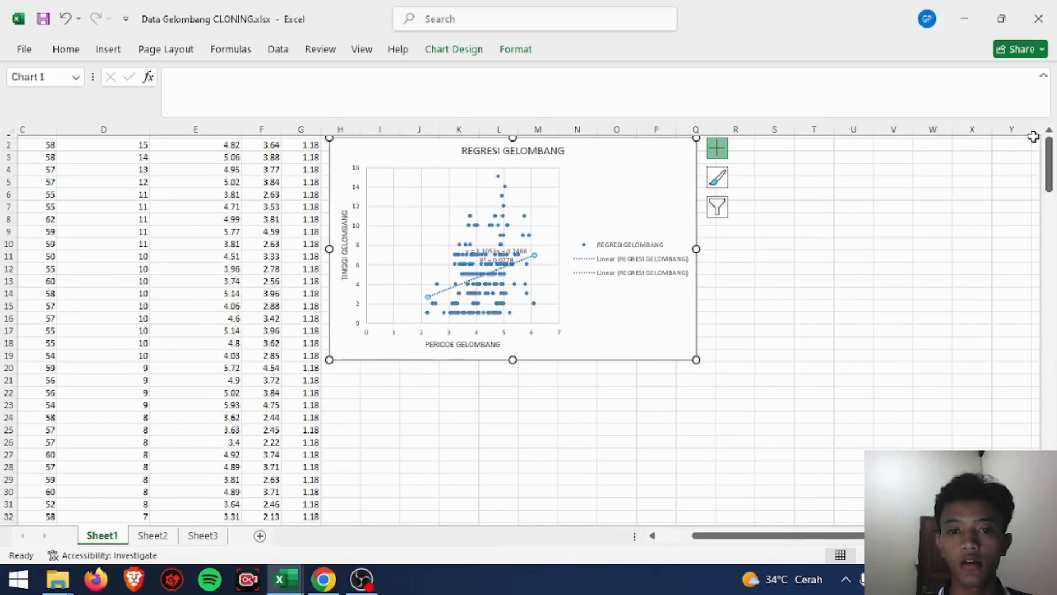
Move the trendline equation and R-squared label off the data points to the empty area just below the legend
scroll(493, 256, up, 2)
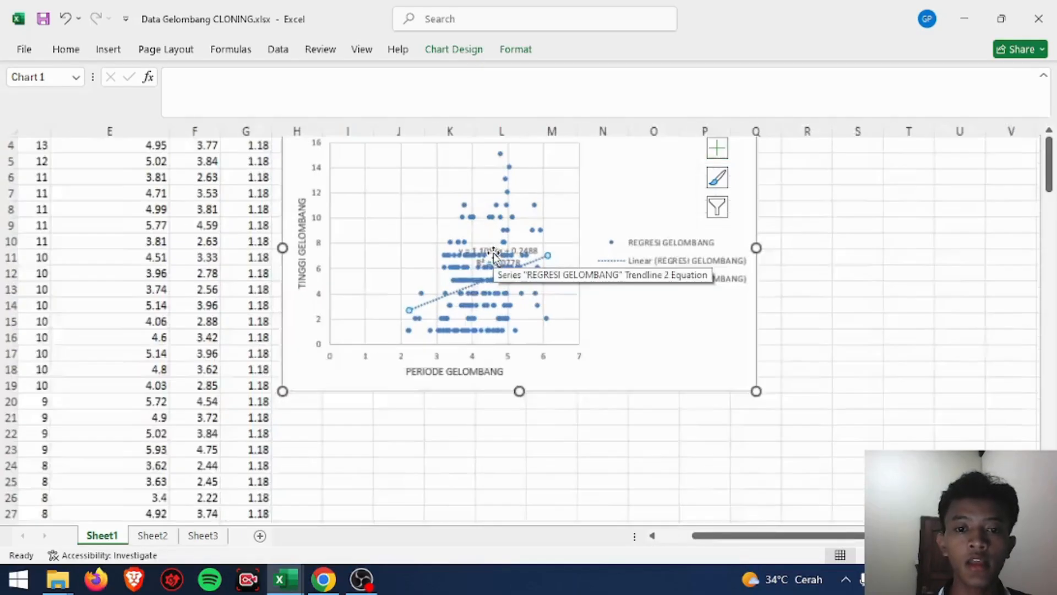
scroll(494, 256, up, 1)
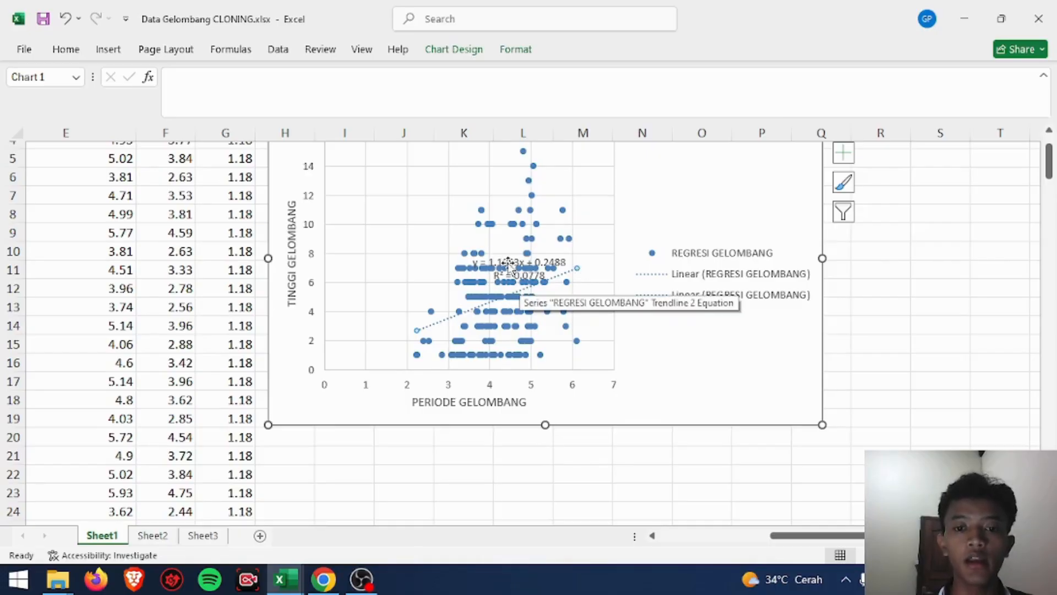
click(510, 263)
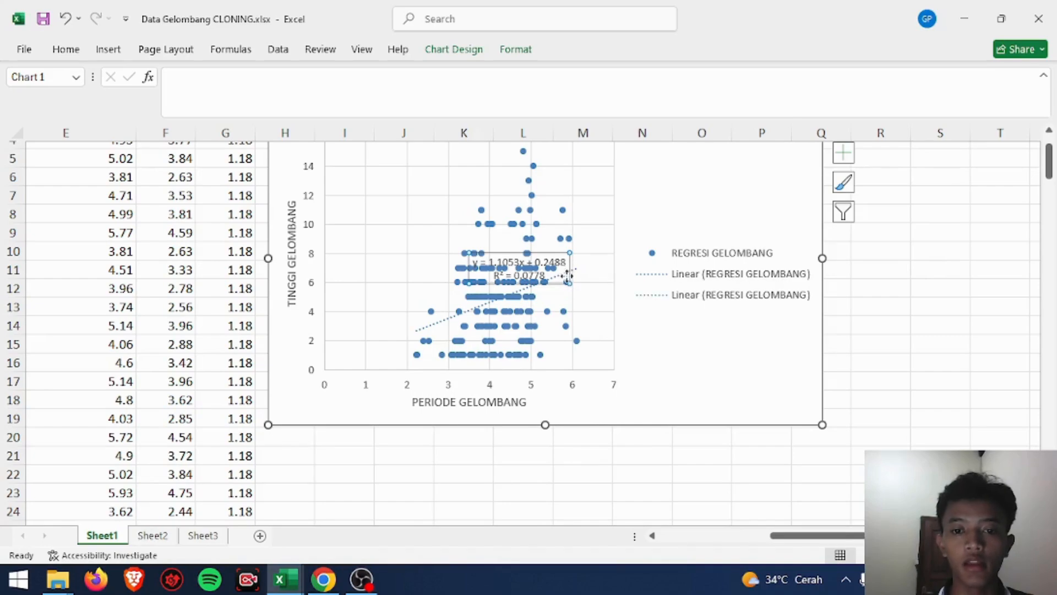
drag(567, 274, 774, 340)
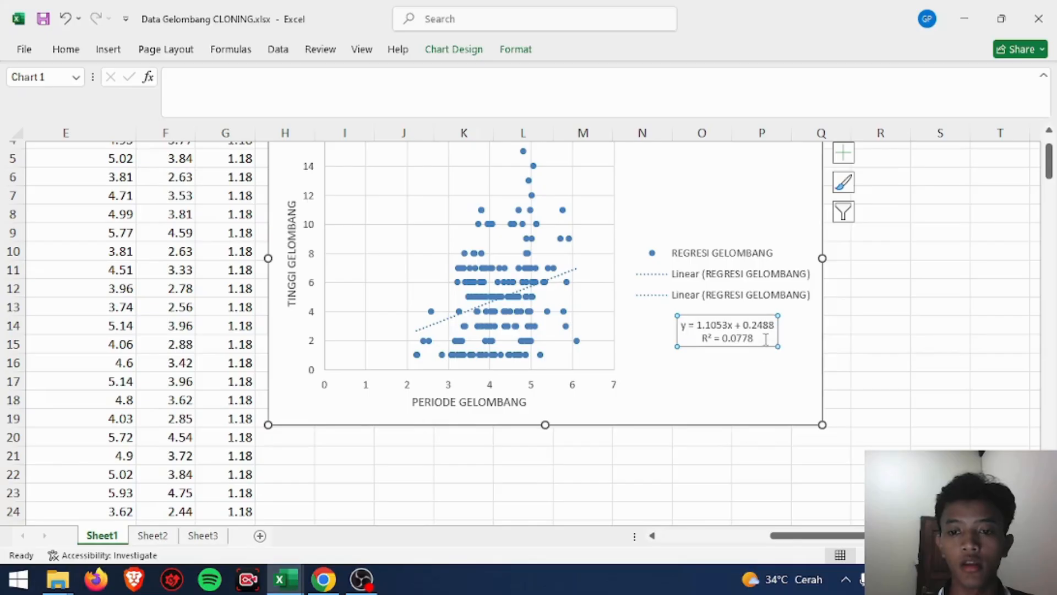
drag(773, 338, 774, 338)
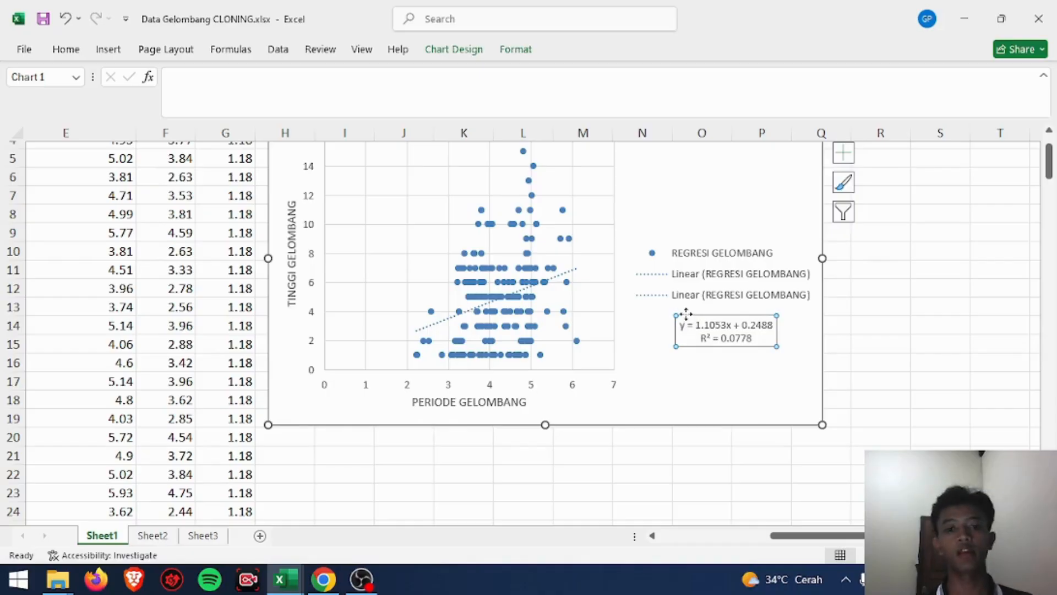
scroll(685, 314, up, 2)
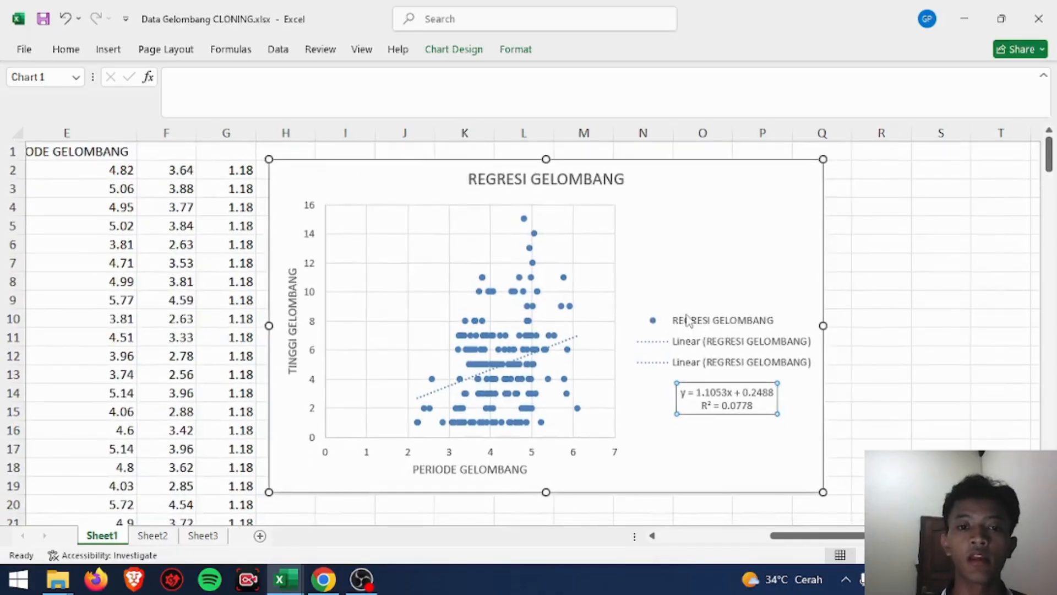
scroll(686, 314, down, 1)
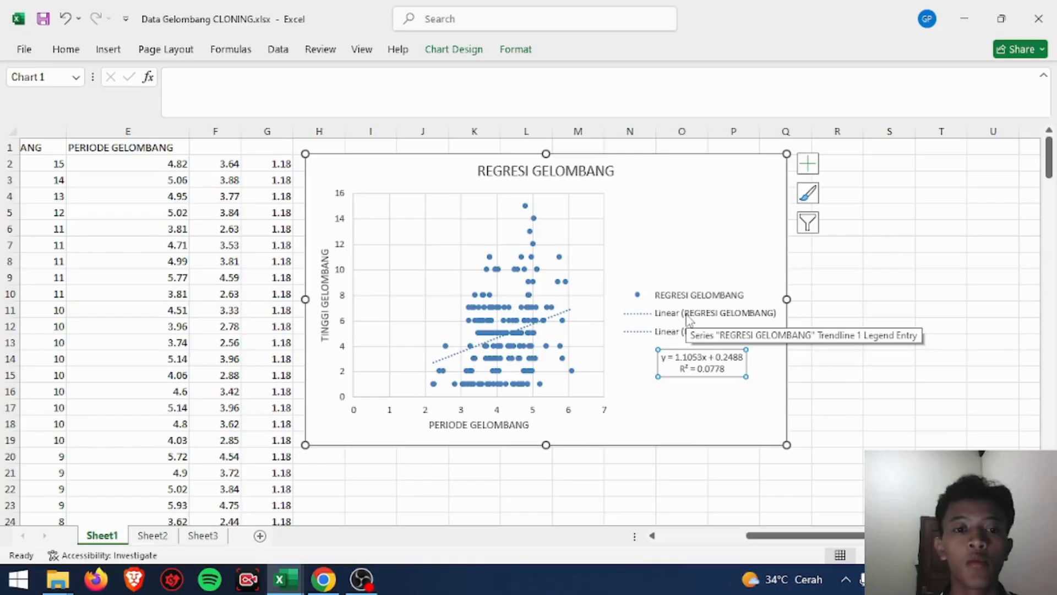